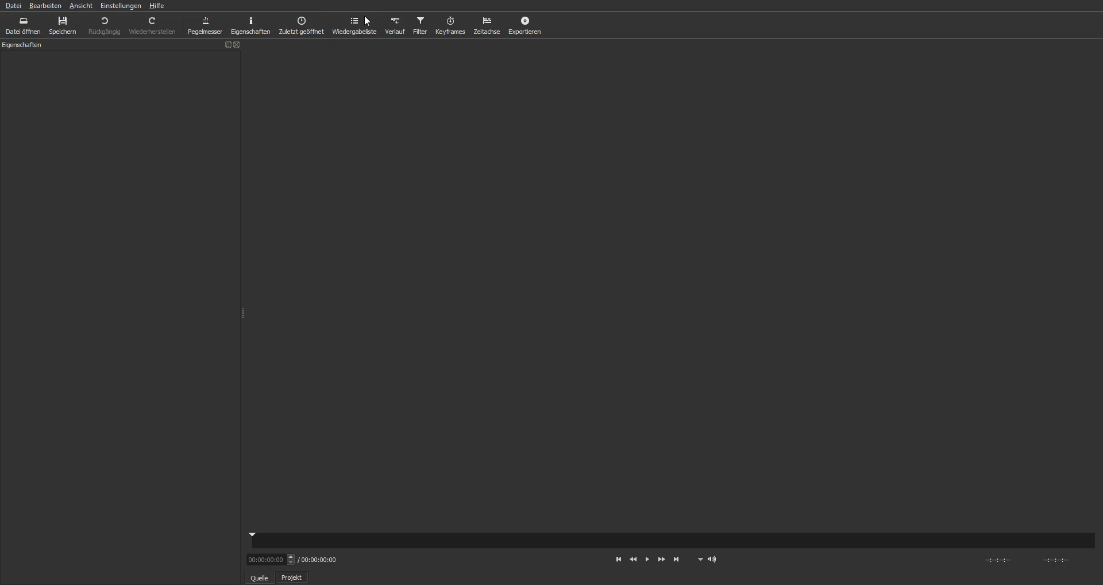
# - Show the playlist, timeline and history panels, and show and hide the audio peak meter
pyautogui.click(367, 23)
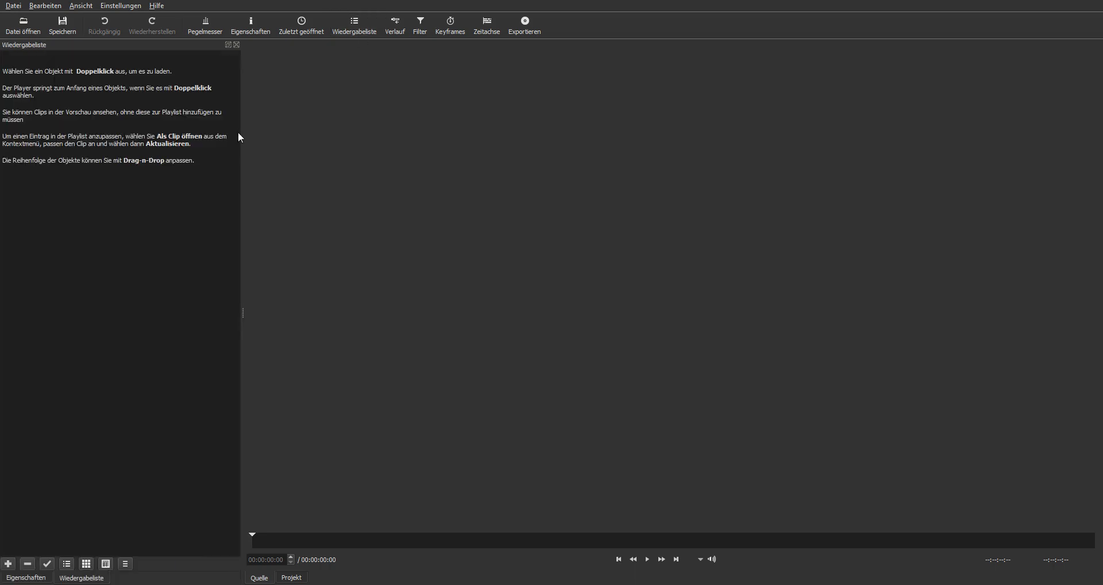
pyautogui.click(494, 22)
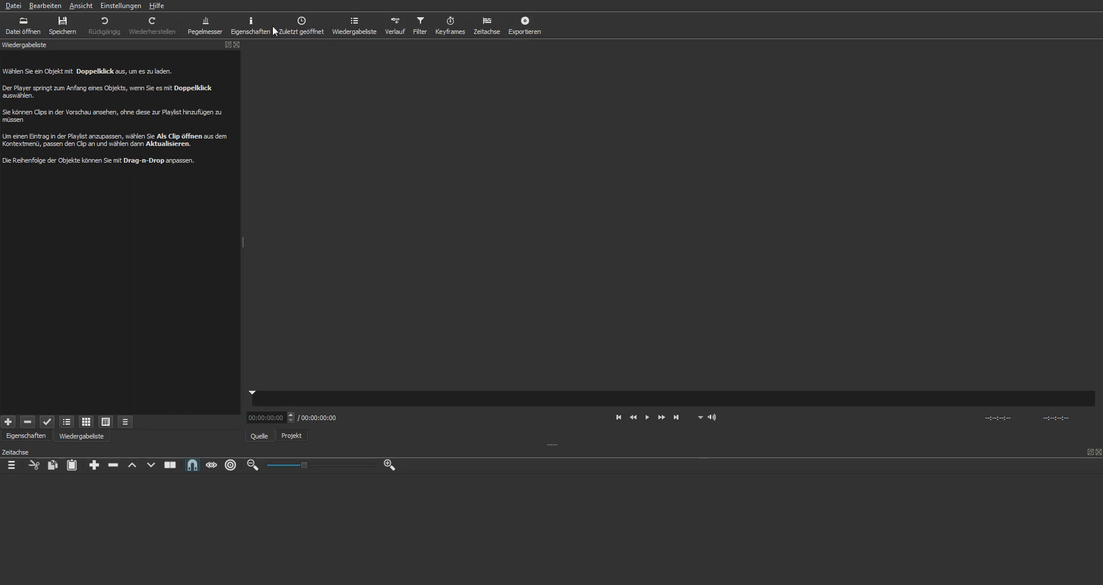
pyautogui.click(396, 29)
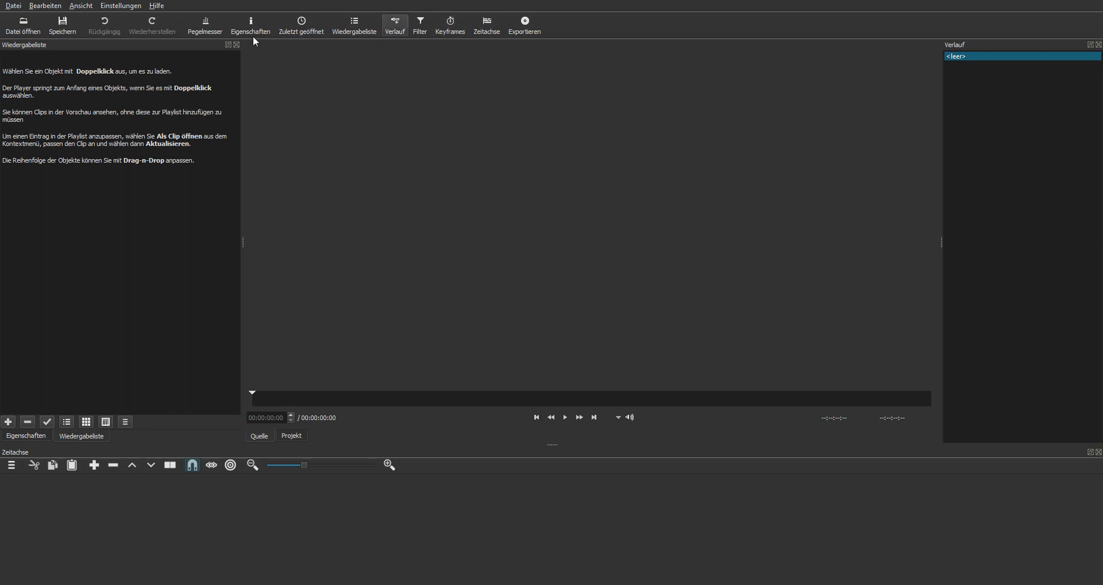
pyautogui.click(209, 28)
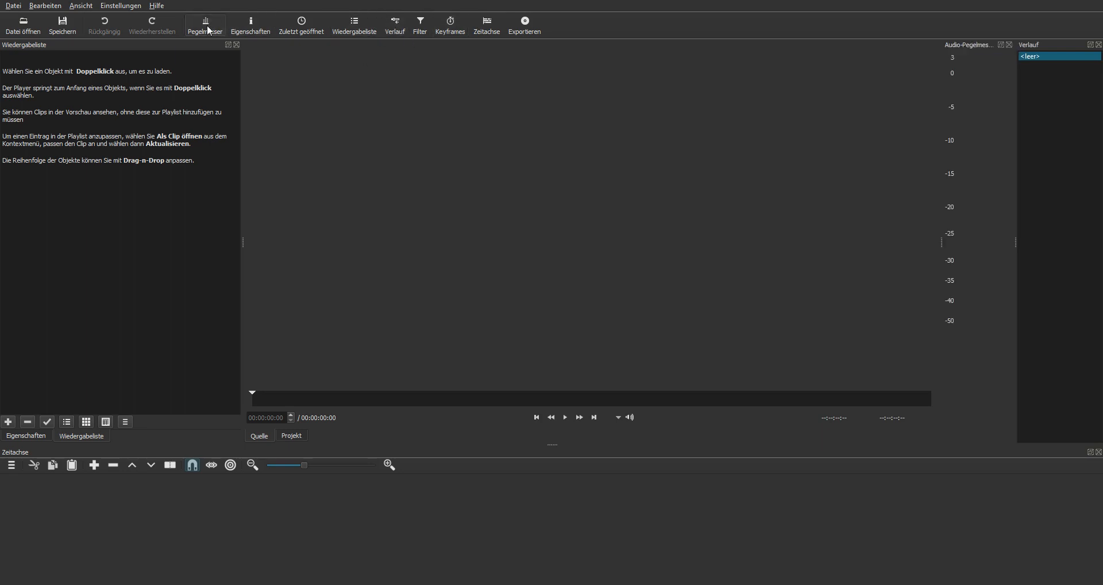
pyautogui.click(209, 28)
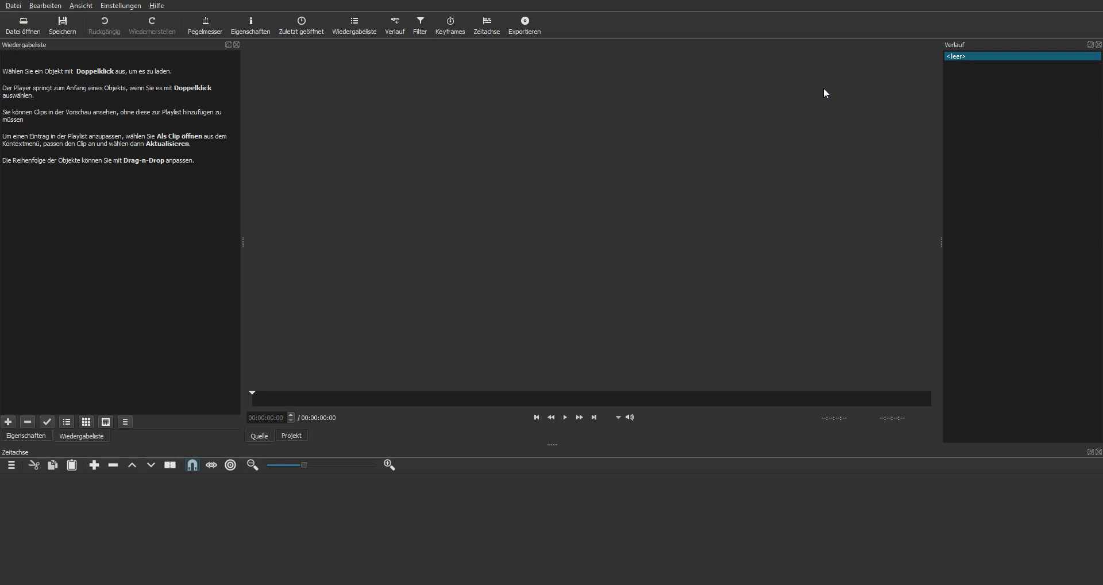
pyautogui.moveTo(823, 89); pyautogui.dragTo(229, 159)
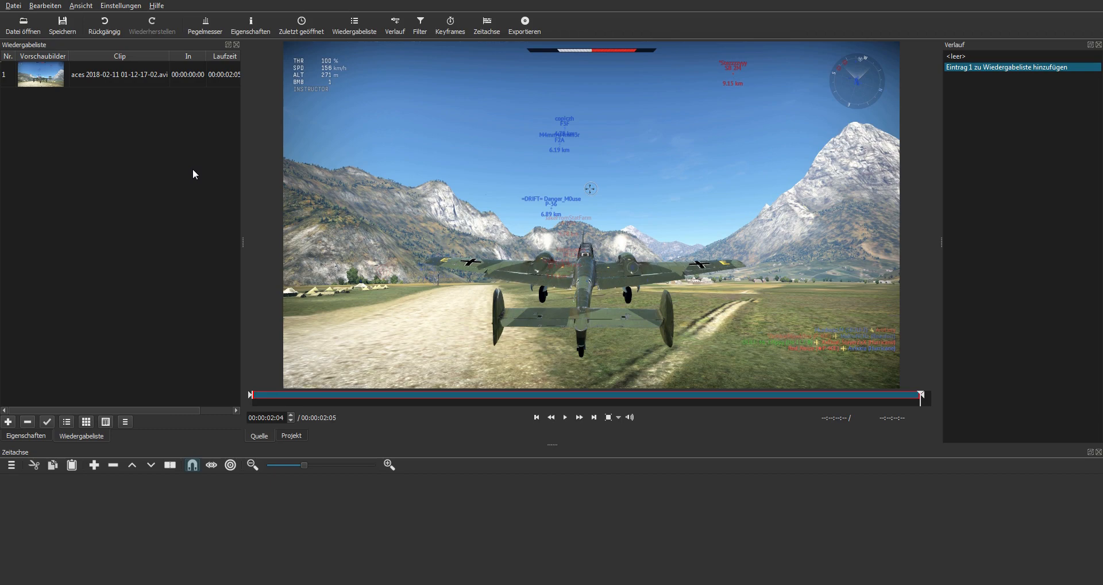
pyautogui.moveTo(192, 168); pyautogui.dragTo(157, 181)
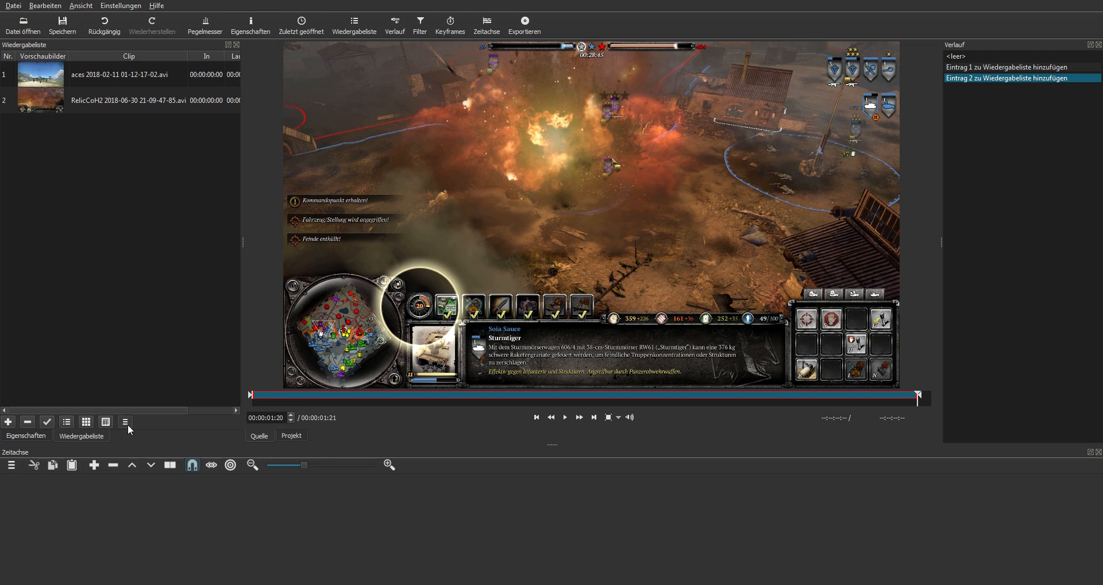
# - Place both playlist videos on video track V1 and move the RelicCoH2 clip directly against the end of the aces clip
pyautogui.moveTo(109, 78); pyautogui.dragTo(123, 172)
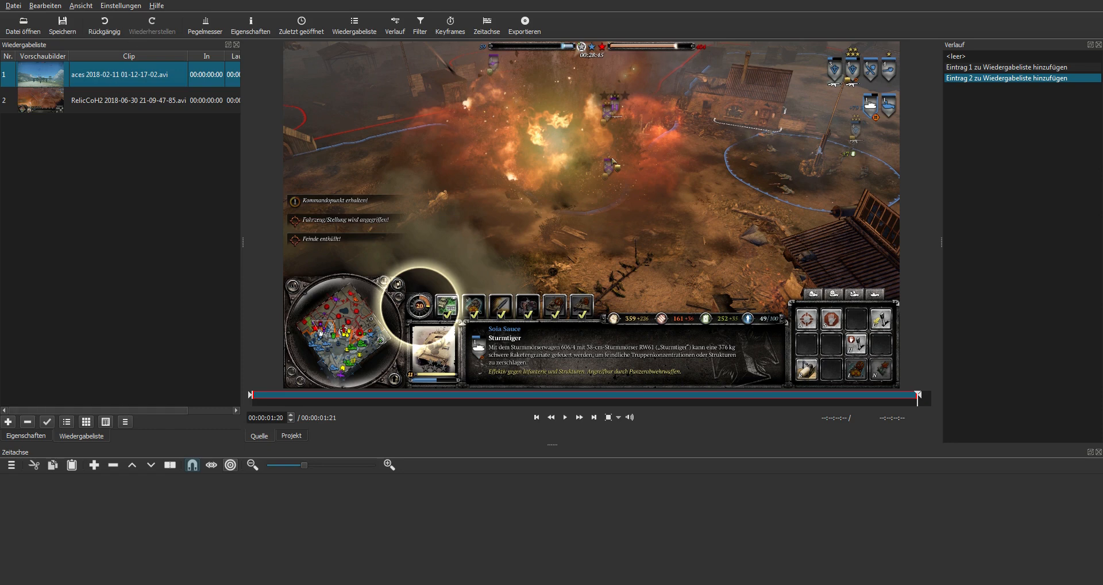
pyautogui.press('b')
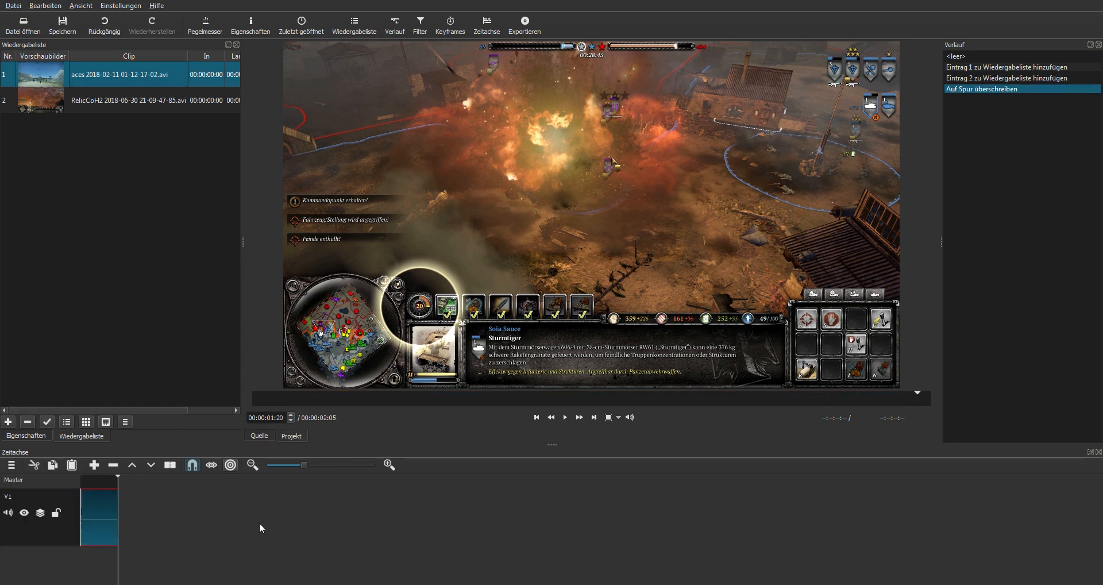
pyautogui.click(129, 100)
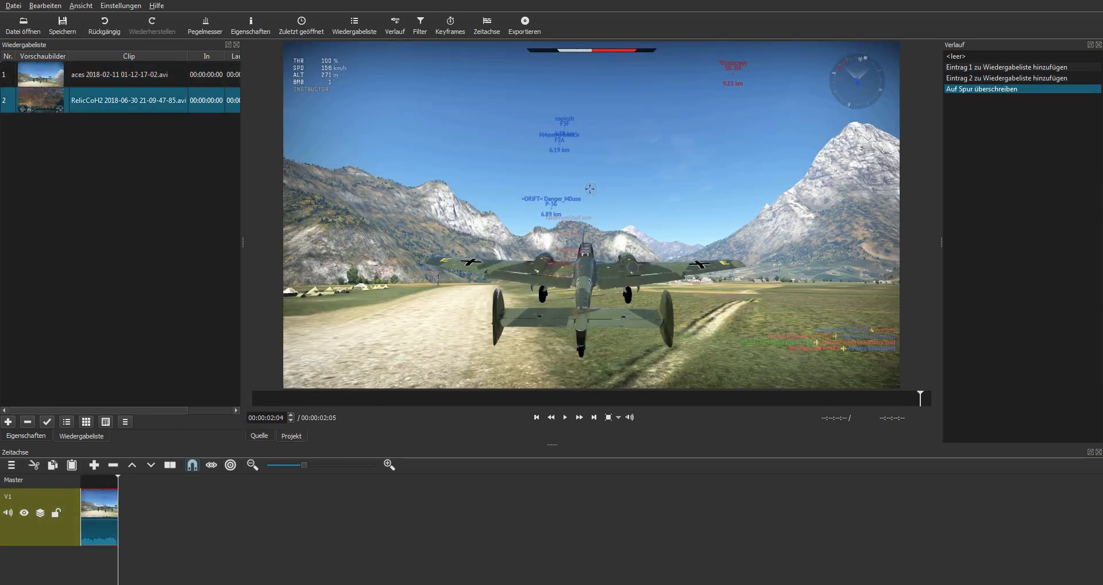
pyautogui.press('b')
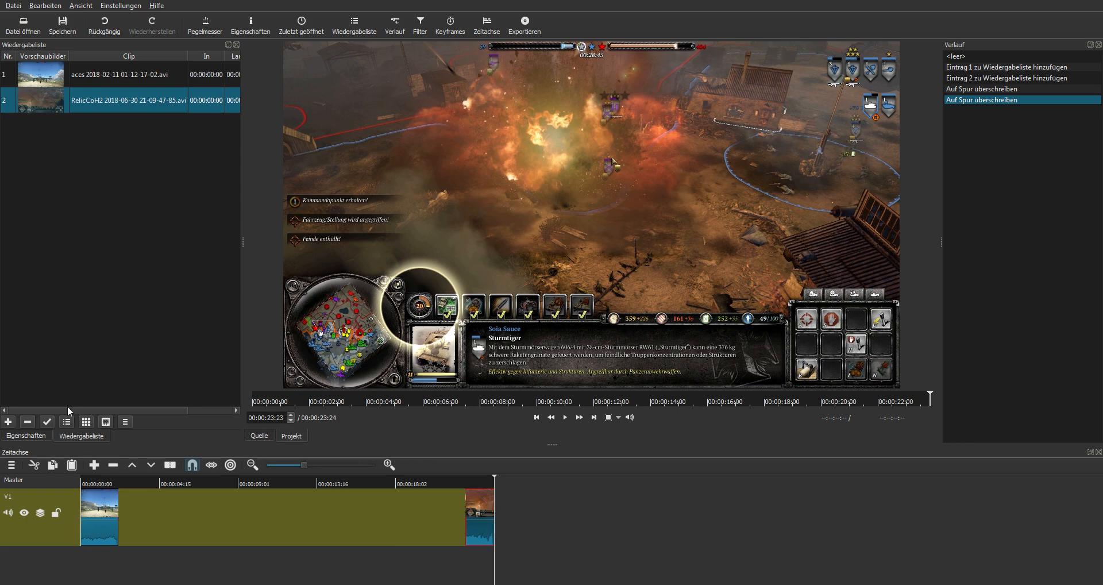
pyautogui.click(193, 466)
pyautogui.moveTo(465, 511); pyautogui.dragTo(129, 528)
# - Play and scrub across the cut between the two clips on track V1 to check the transition
pyautogui.click(115, 481)
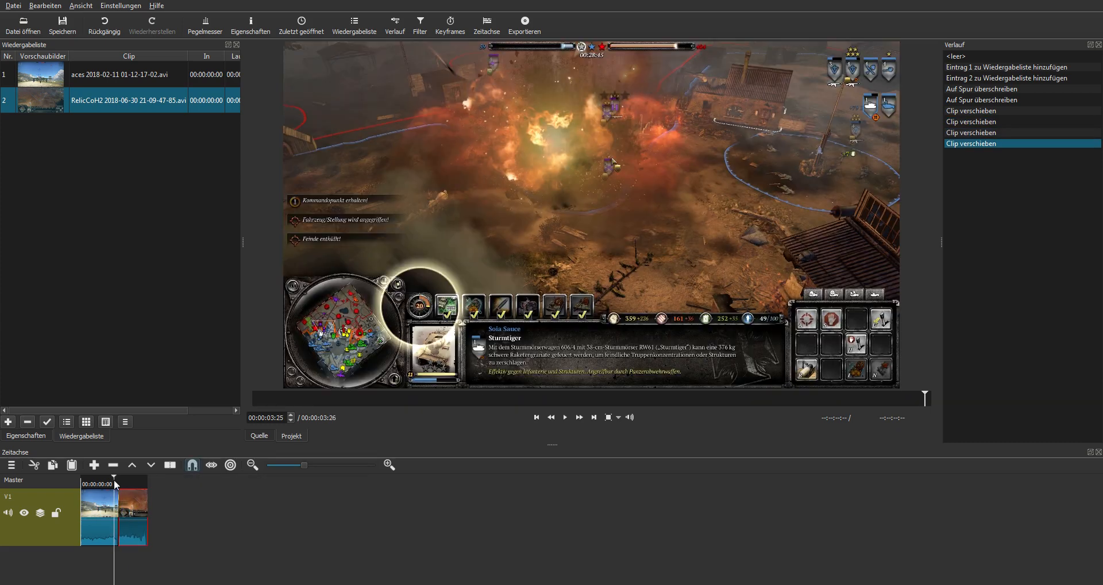
pyautogui.click(111, 482)
pyautogui.moveTo(113, 485); pyautogui.dragTo(112, 486)
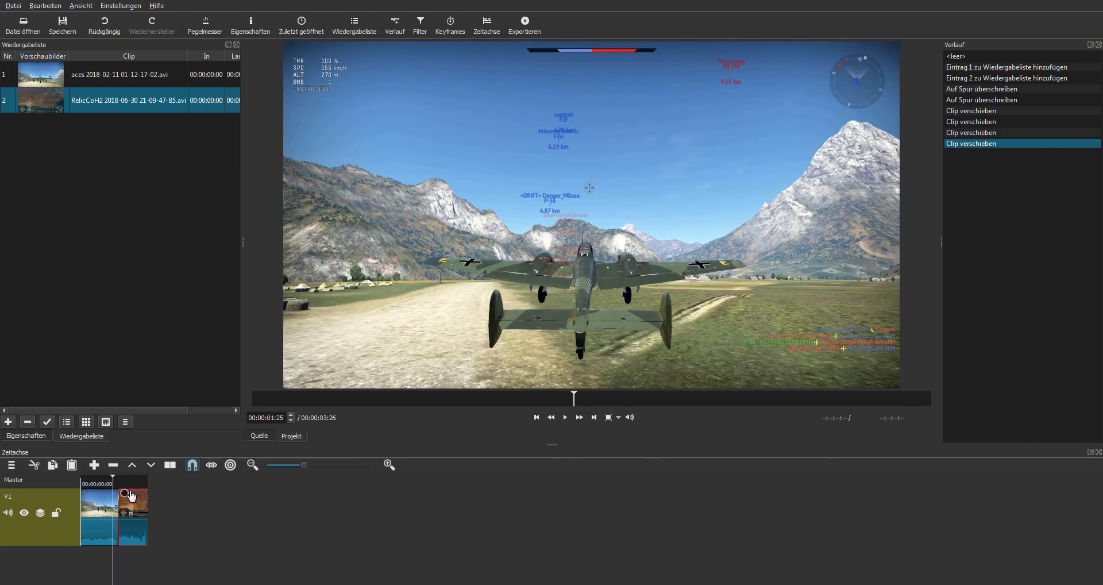
pyautogui.press('space')
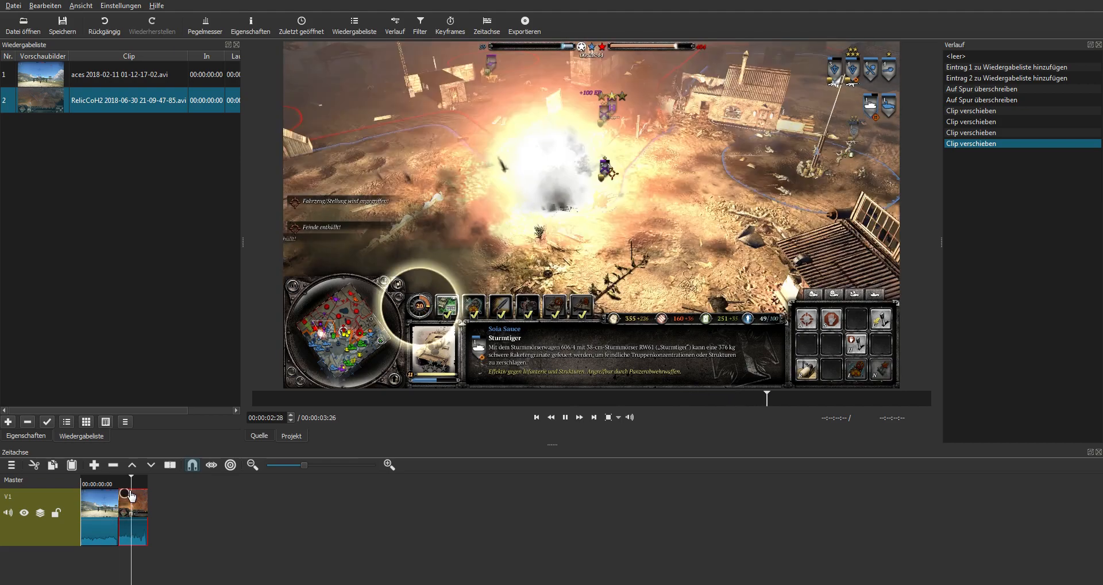
pyautogui.press('space')
pyautogui.click(116, 484)
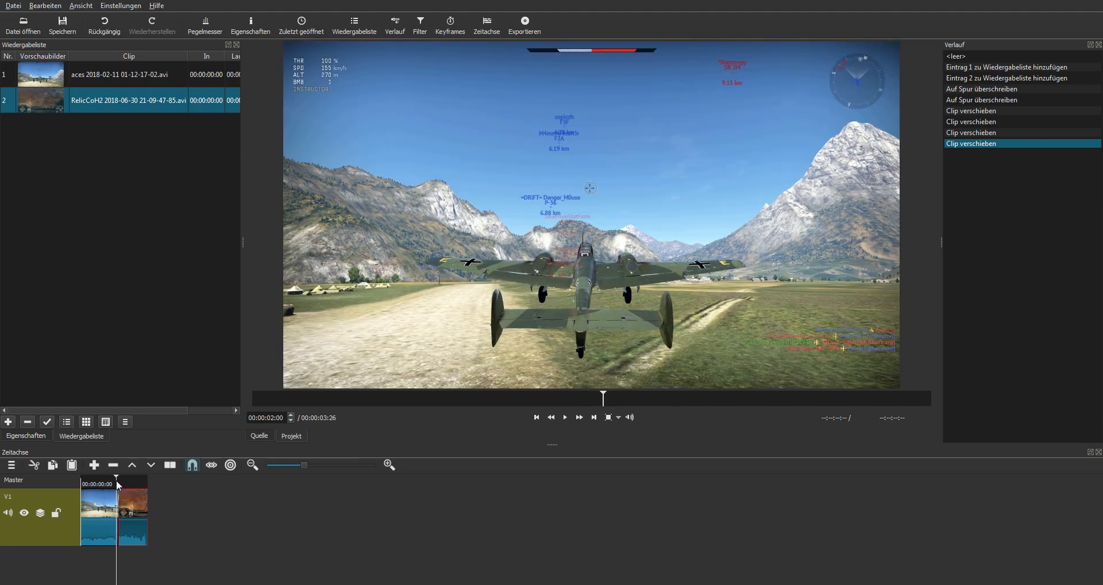
pyautogui.click(120, 482)
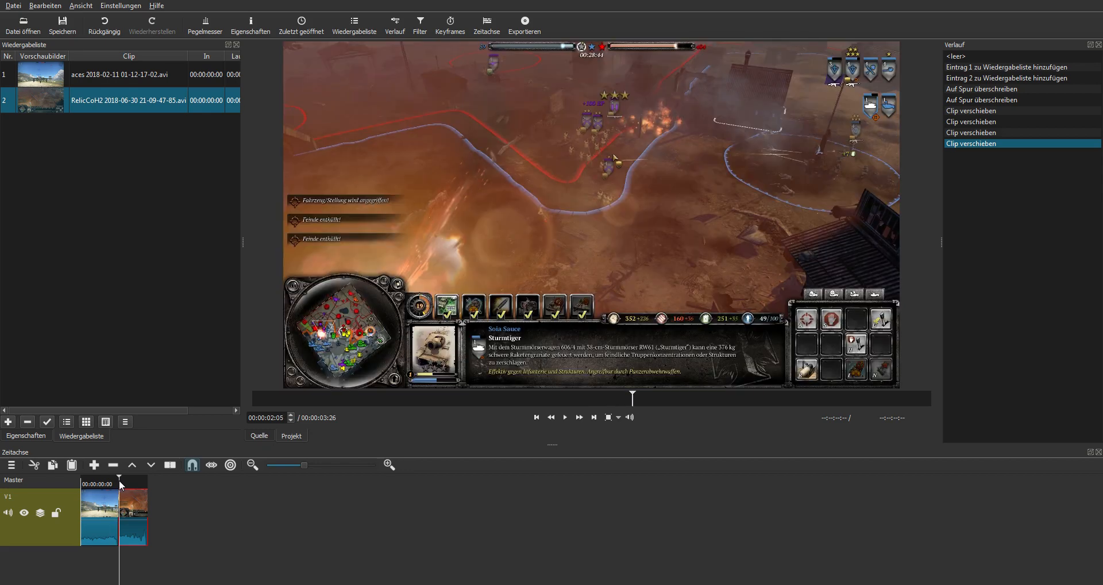
pyautogui.click(124, 485)
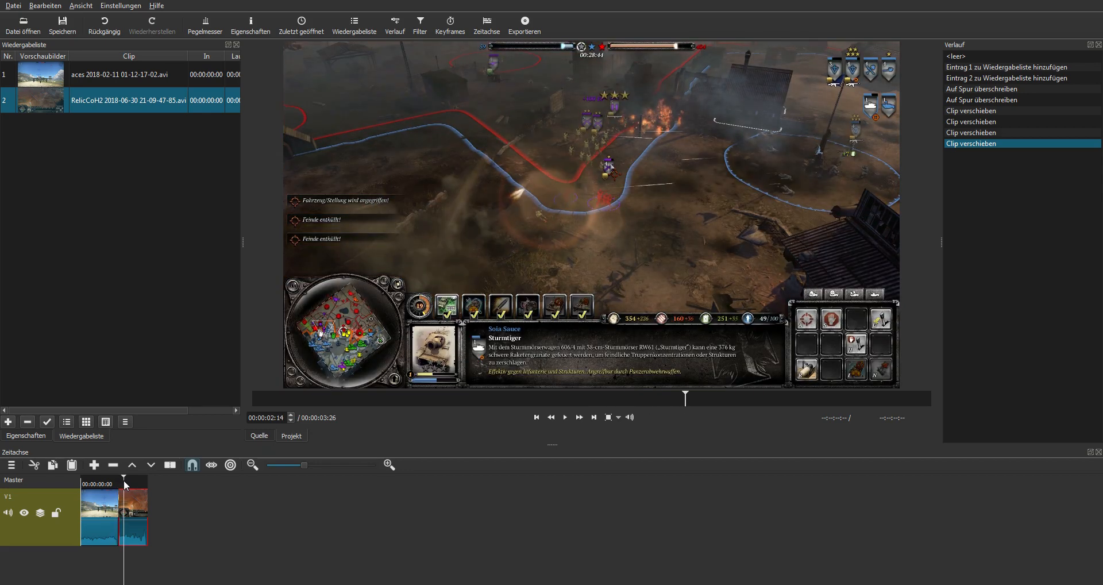
pyautogui.click(304, 517)
pyautogui.click(130, 484)
pyautogui.click(93, 483)
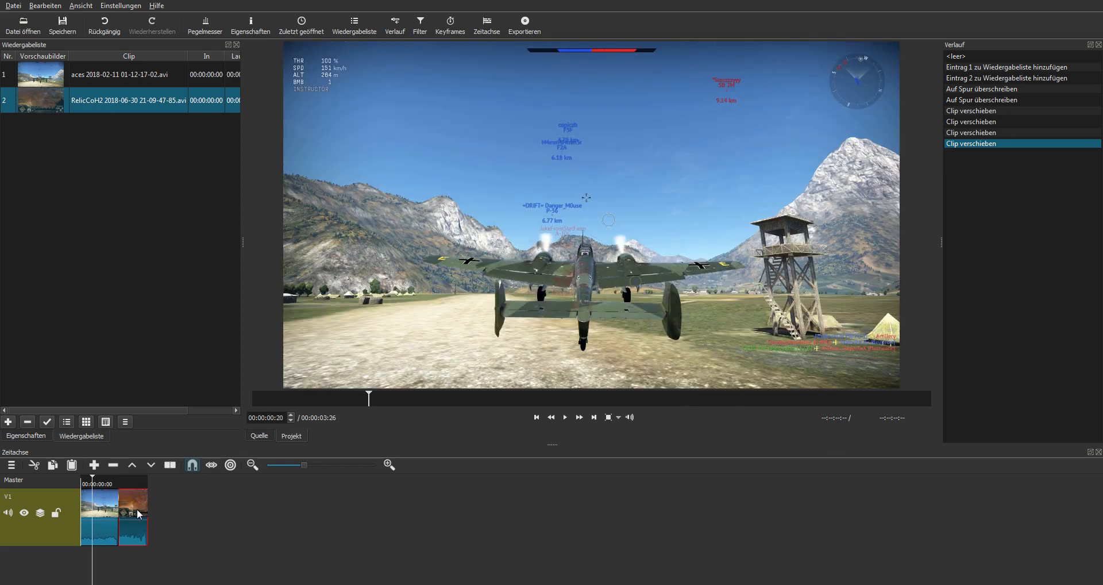
# - Delete both clips from video track V1
pyautogui.press('Delete')
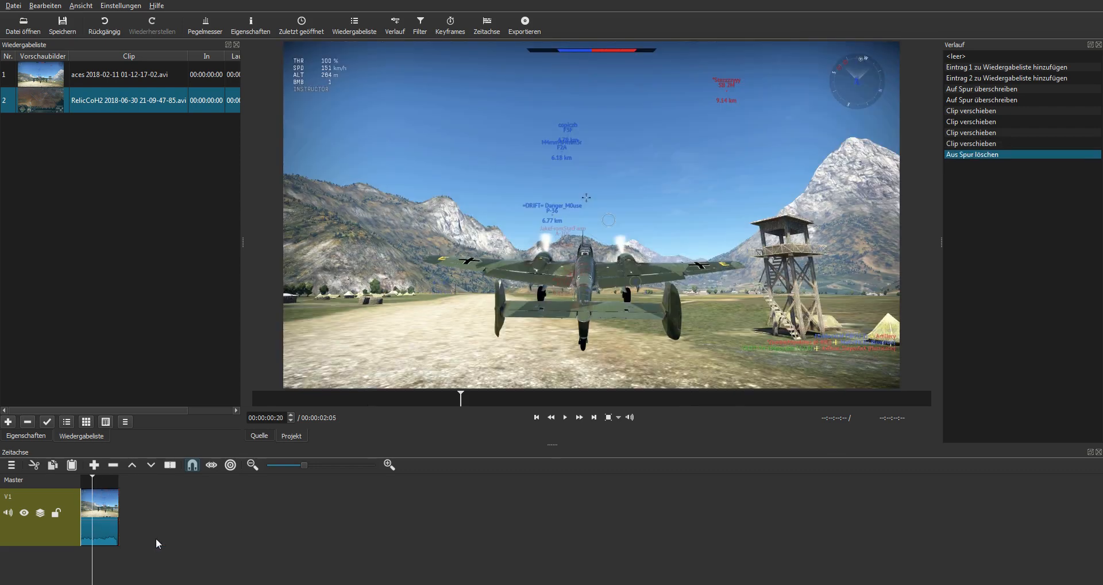
pyautogui.press('Delete')
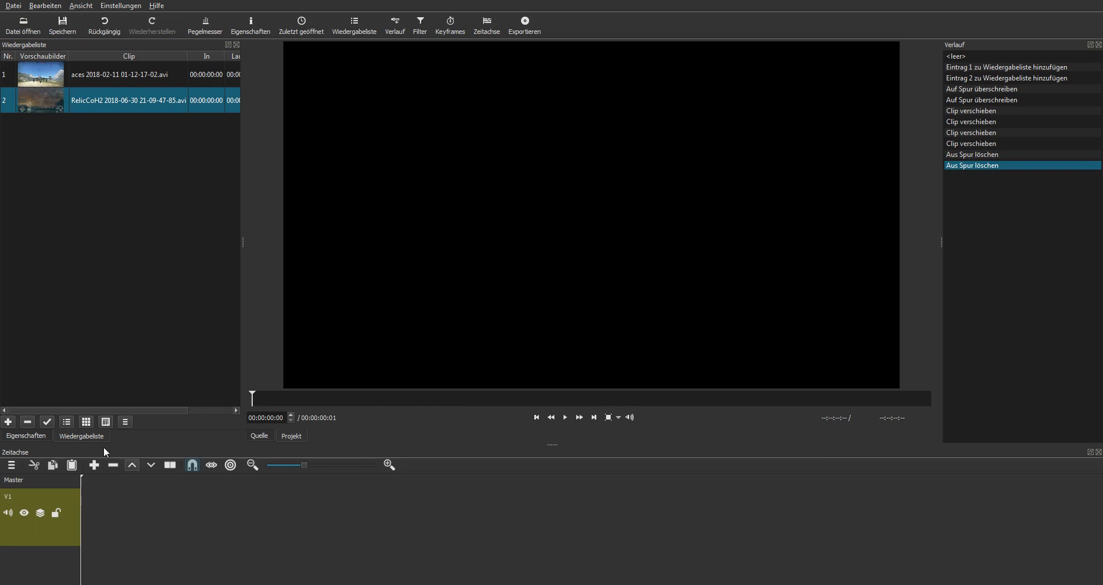
# - Add an audio track and a video track to the timeline, and remove both added tracks again
pyautogui.hotkey('ctrl', 'u')
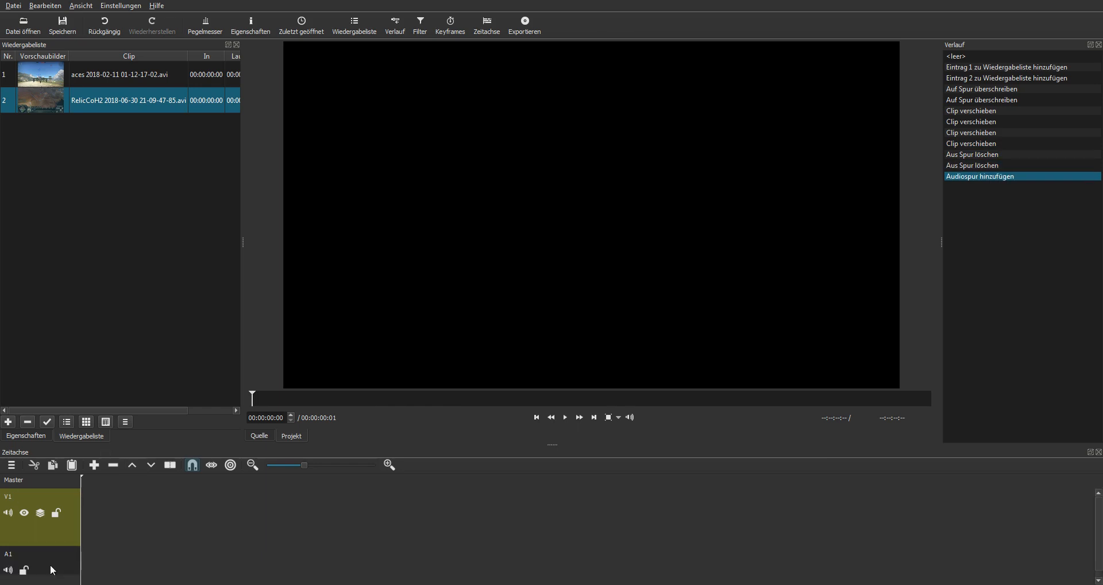
pyautogui.hotkey('ctrl', 'i')
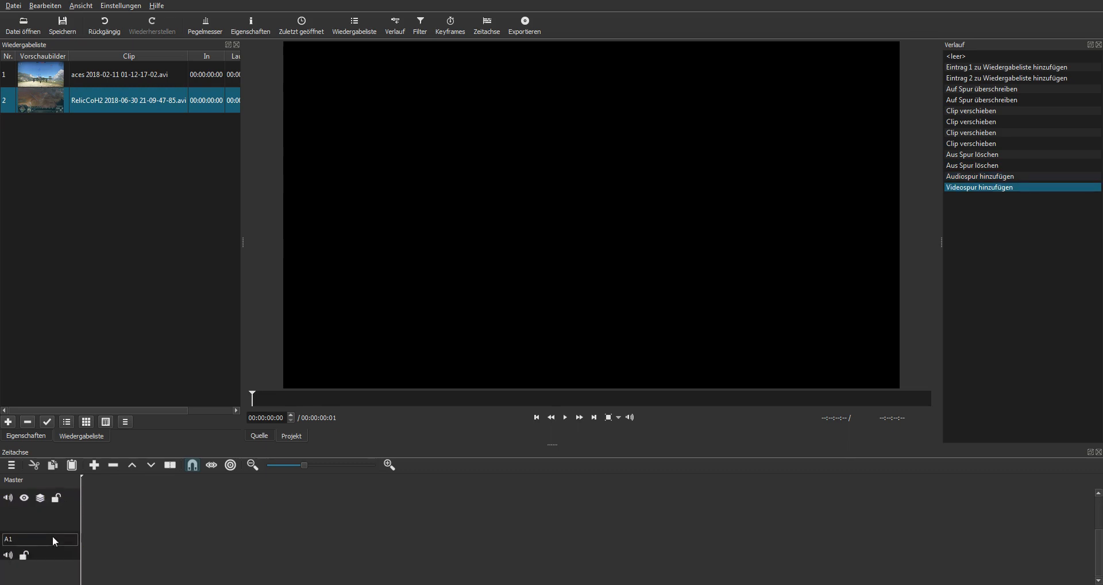
pyautogui.click(71, 526)
pyautogui.hotkey('ctrl', 'alt', 'u')
pyautogui.hotkey('ctrl', 'alt', 'u')
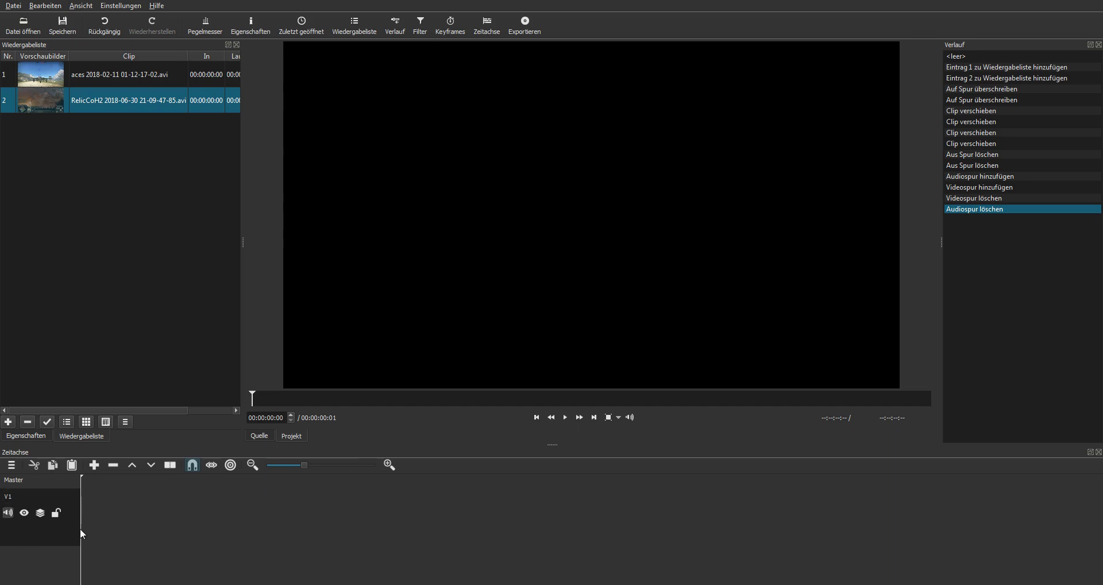
# - Mute and unmute video track V1, and hide it and show it again
pyautogui.click(9, 513)
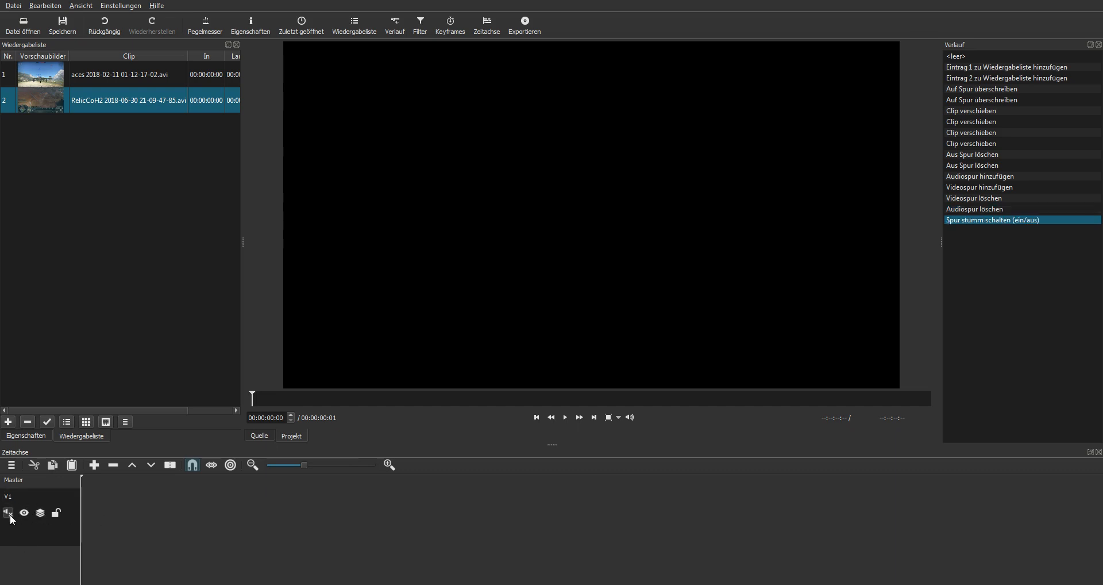
pyautogui.click(9, 513)
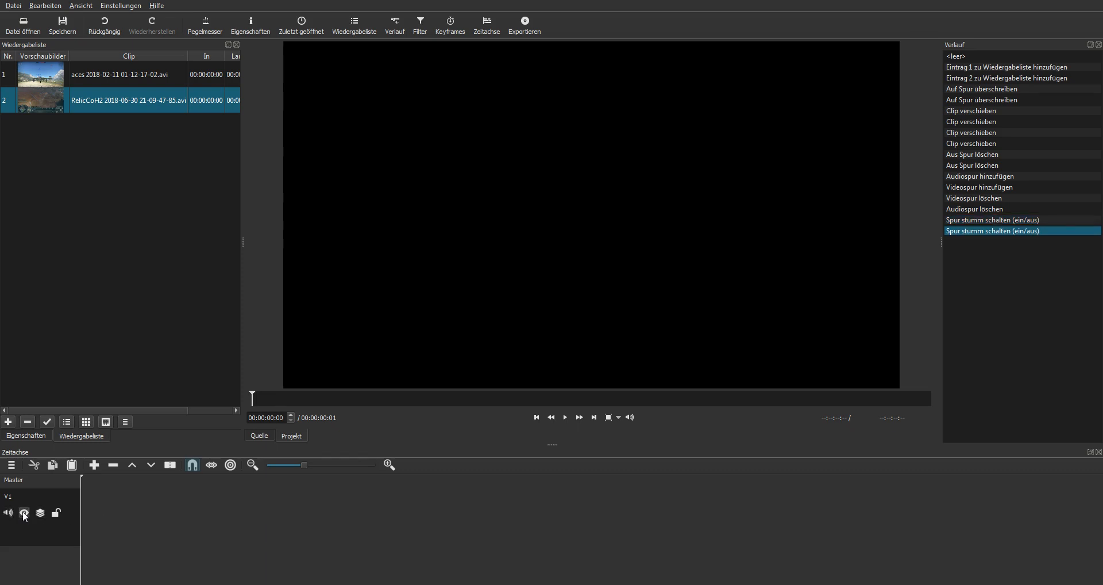
pyautogui.click(25, 513)
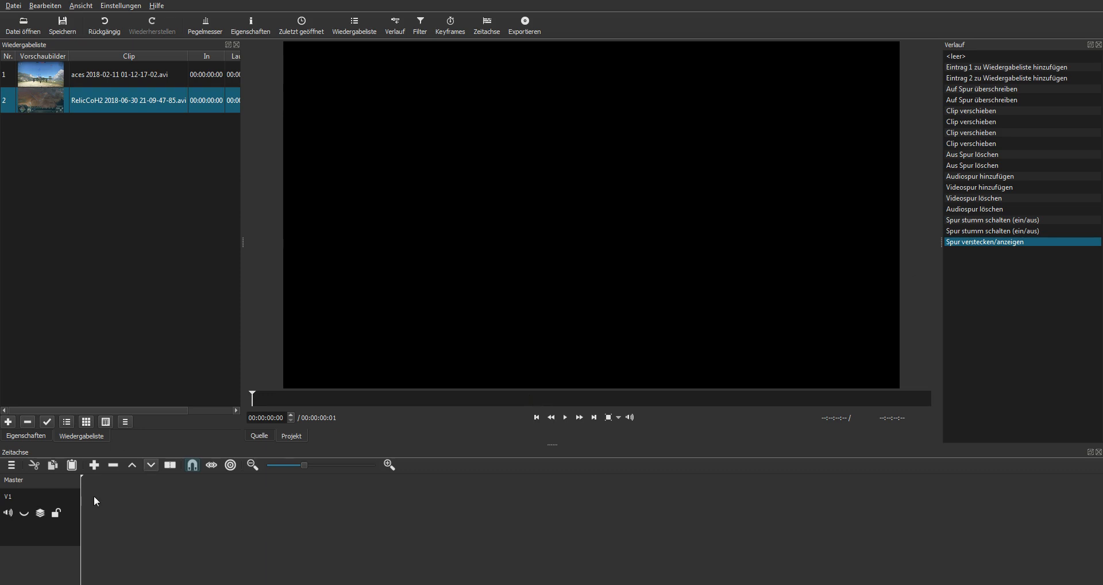
pyautogui.click(24, 512)
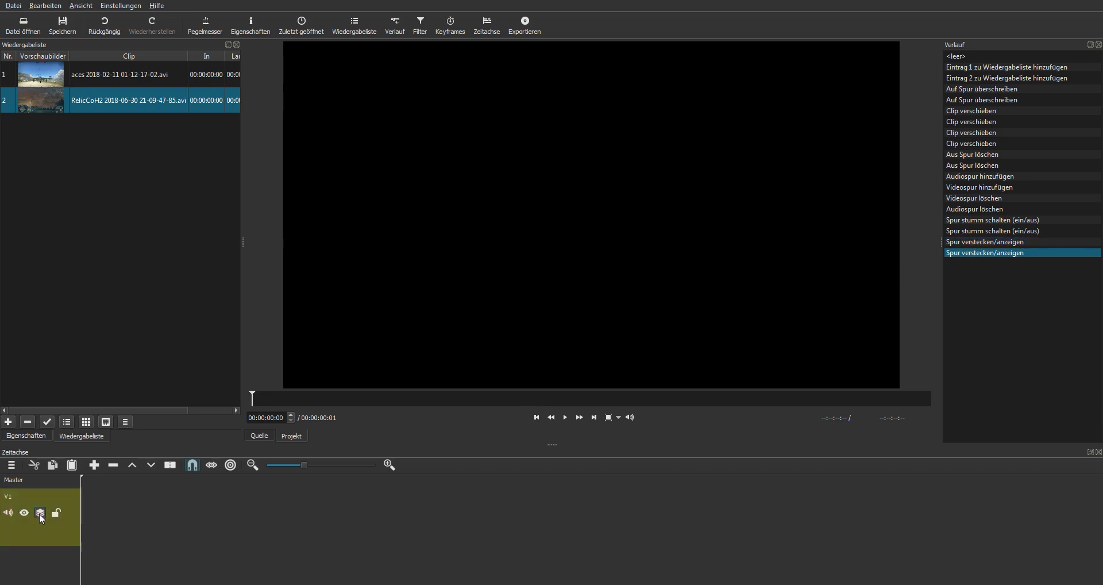
# - Switch compositing for track V1 off and on again, and lock and unlock the track
pyautogui.click(40, 513)
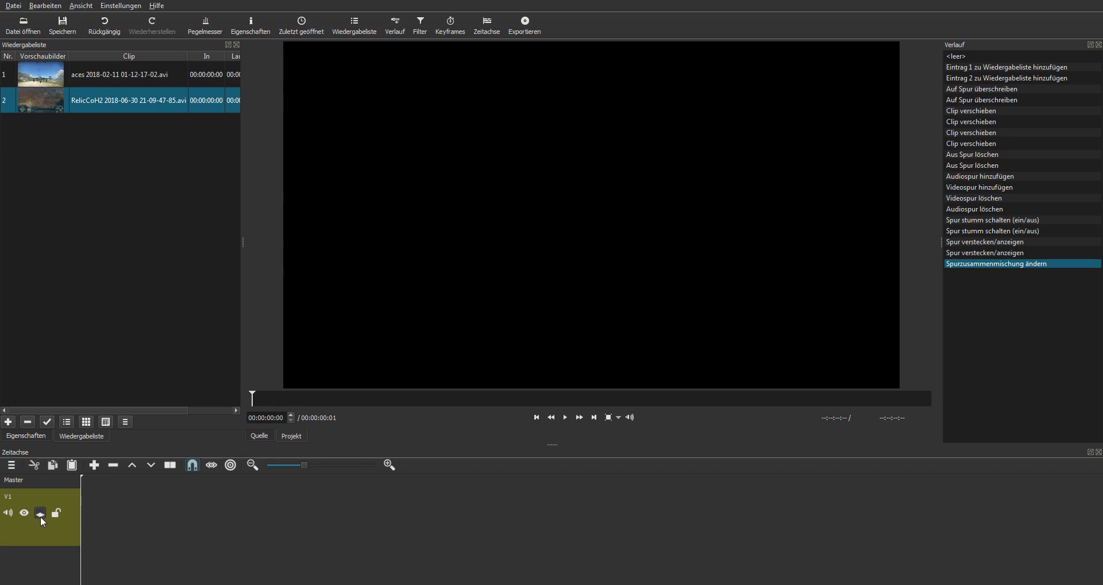
pyautogui.click(41, 515)
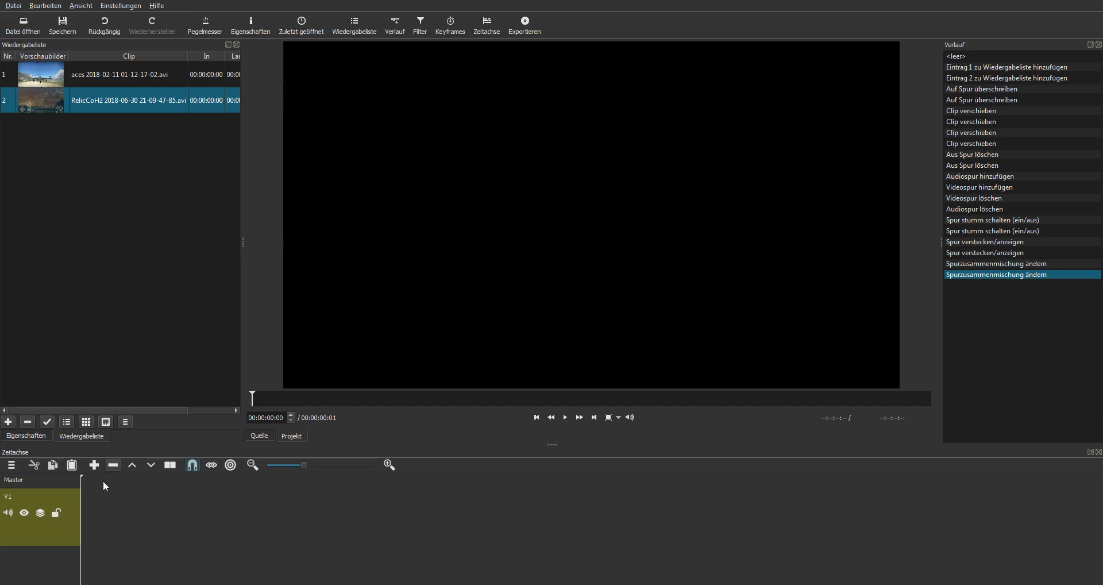
pyautogui.click(56, 513)
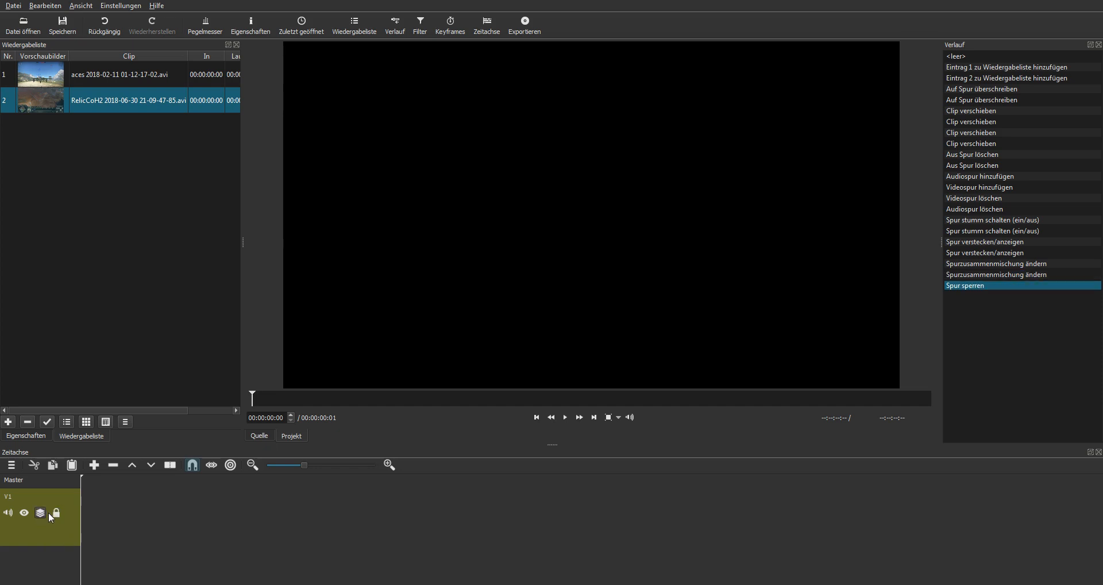
pyautogui.click(56, 513)
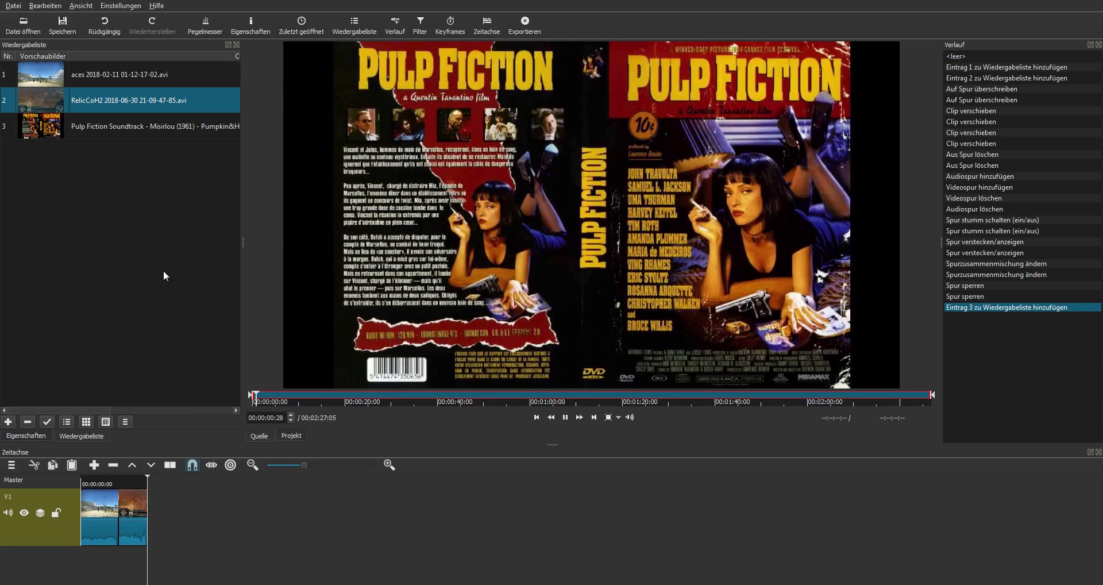
# - Stop the soundtrack preview and scrub through the two clips on track V1
pyautogui.click(567, 419)
pyautogui.click(171, 68)
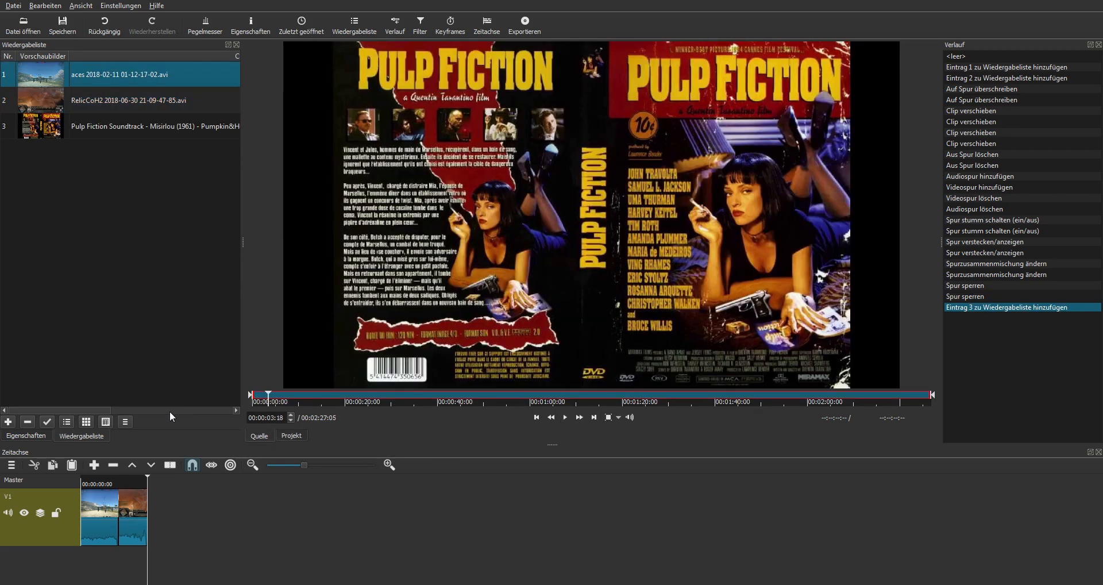
pyautogui.click(100, 519)
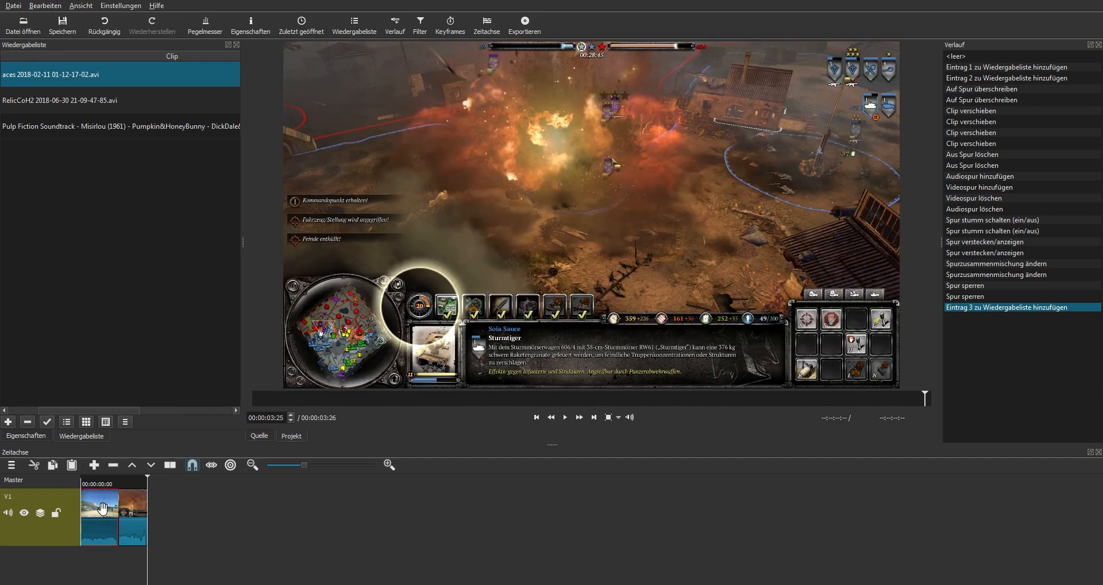
pyautogui.click(143, 483)
pyautogui.moveTo(124, 483)
pyautogui.mouseDown()
pyautogui.moveTo(82, 483)
pyautogui.moveTo(137, 480)
pyautogui.moveTo(125, 478)
pyautogui.mouseUp()
pyautogui.click(93, 483)
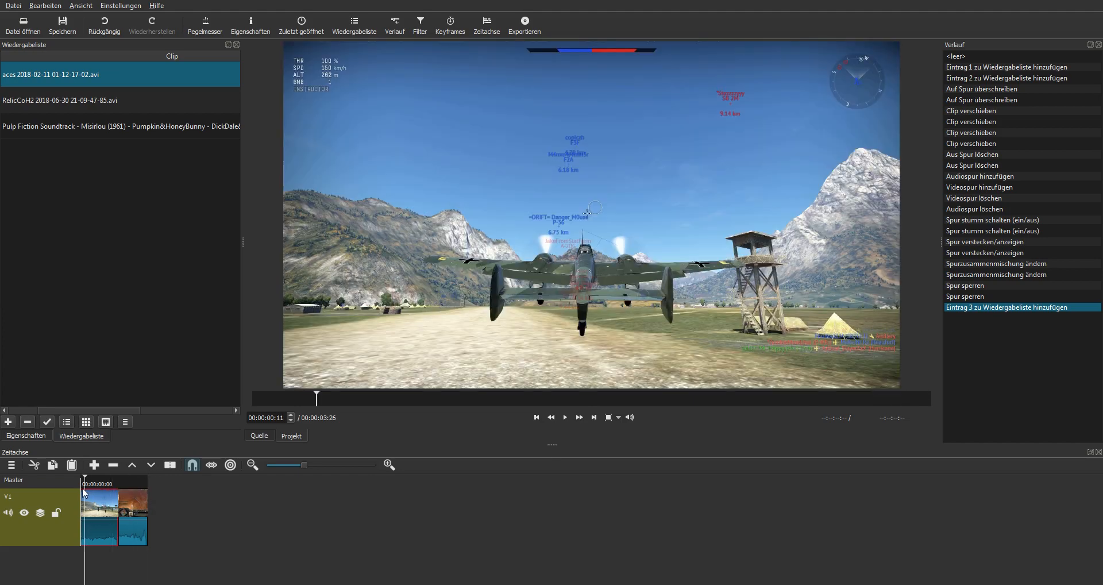
pyautogui.click(96, 487)
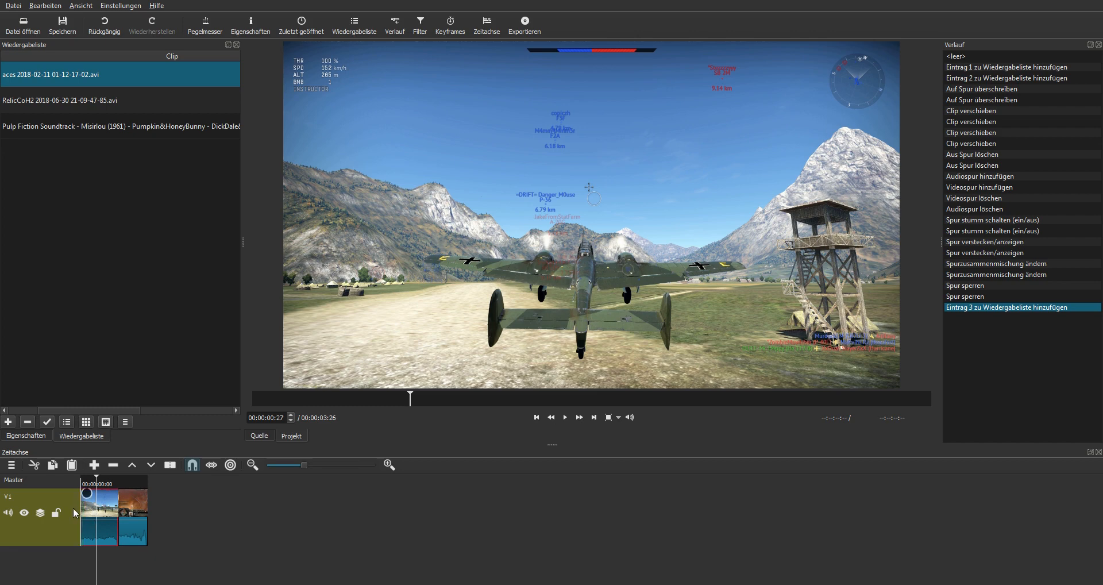
# - Set the playback speed of the aces clip on track V1 to 2x and play it from the start
pyautogui.click(138, 508)
pyautogui.click(108, 505)
pyautogui.click(251, 26)
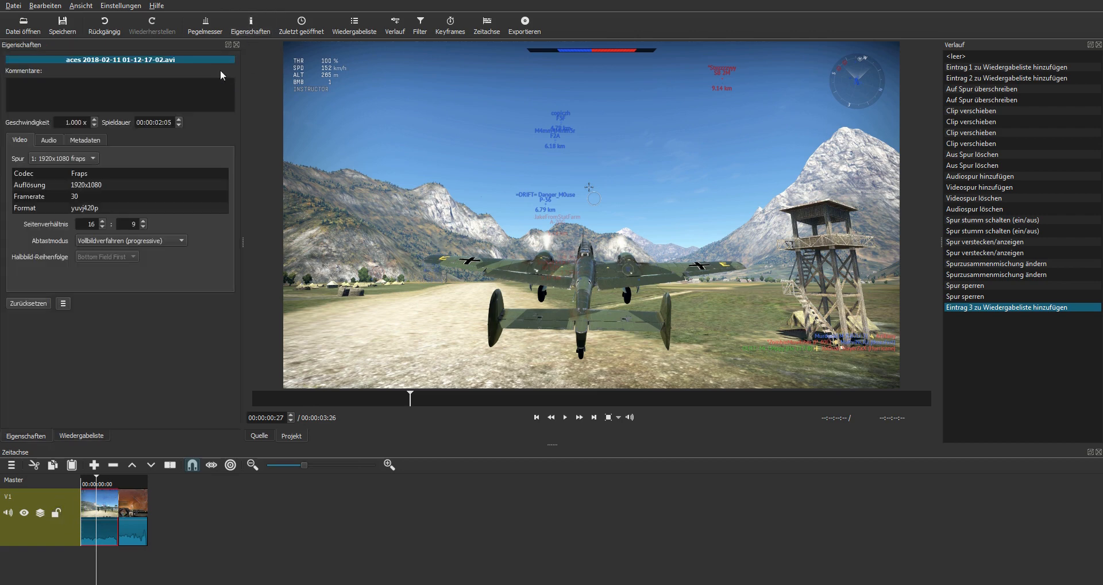
pyautogui.click(95, 120)
pyautogui.moveTo(88, 495)
pyautogui.click(88, 482)
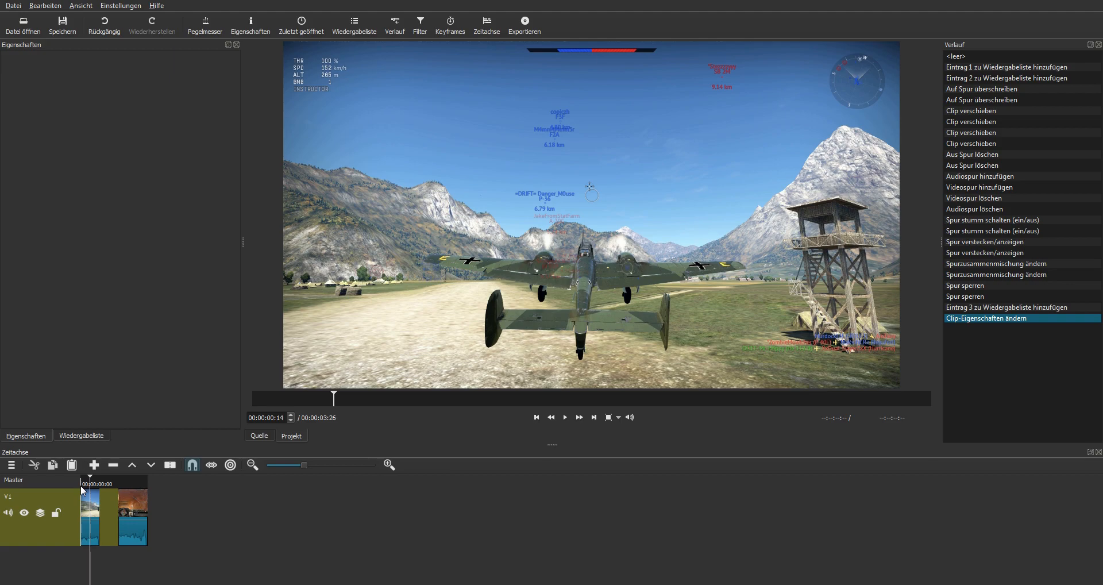
pyautogui.click(81, 486)
pyautogui.press('space')
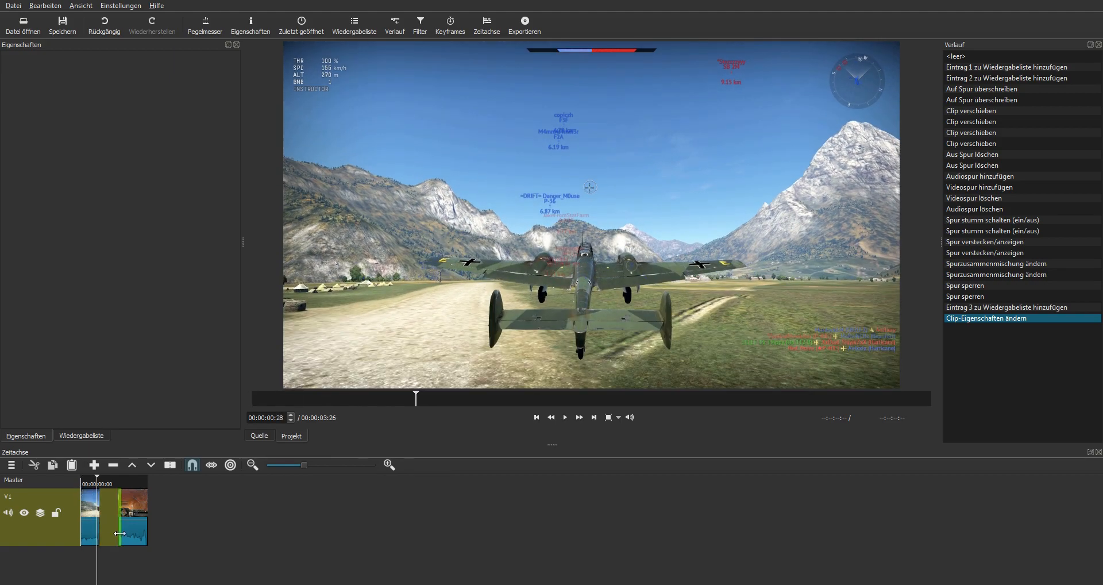
# - Try to shift the RelicCoH2 clip along track V1 and place the playhead in the gap before it
pyautogui.moveTo(120, 533)
pyautogui.mouseDown()
pyautogui.moveTo(135, 515)
pyautogui.moveTo(121, 521)
pyautogui.mouseUp()
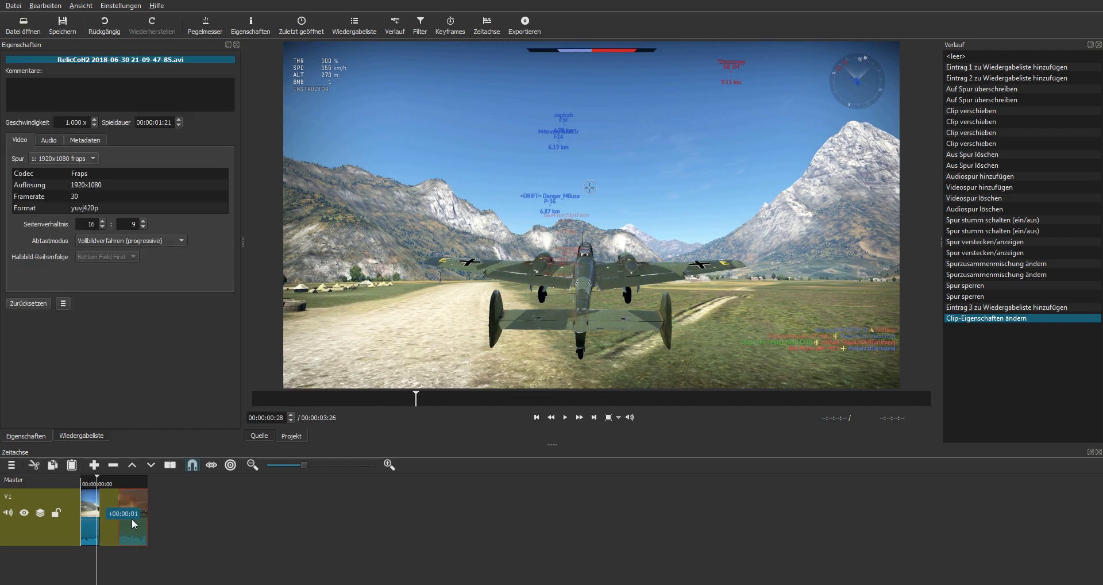
pyautogui.moveTo(113, 519); pyautogui.dragTo(142, 518)
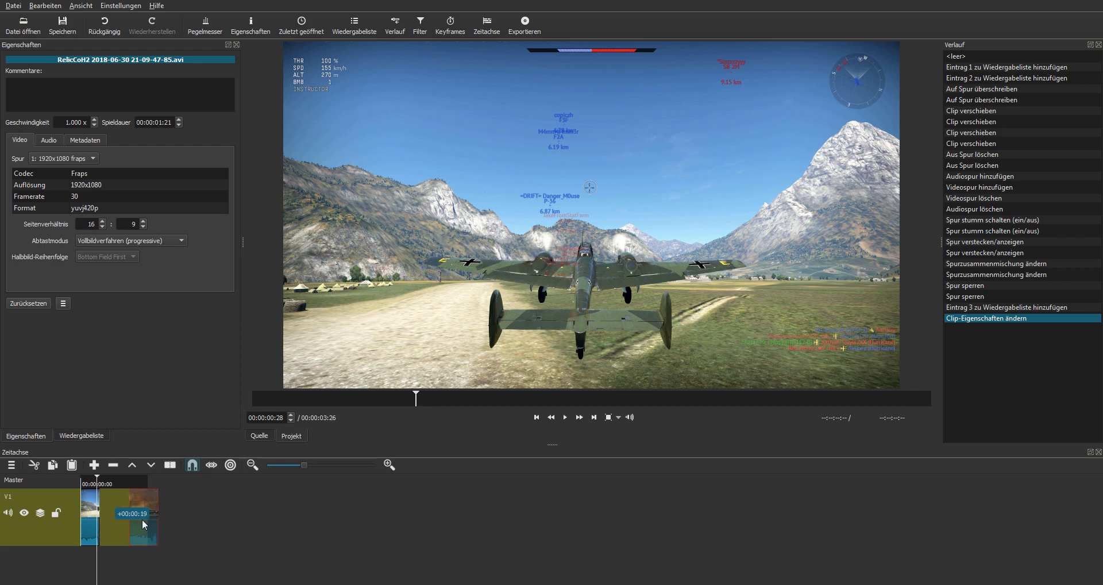
pyautogui.click(115, 502)
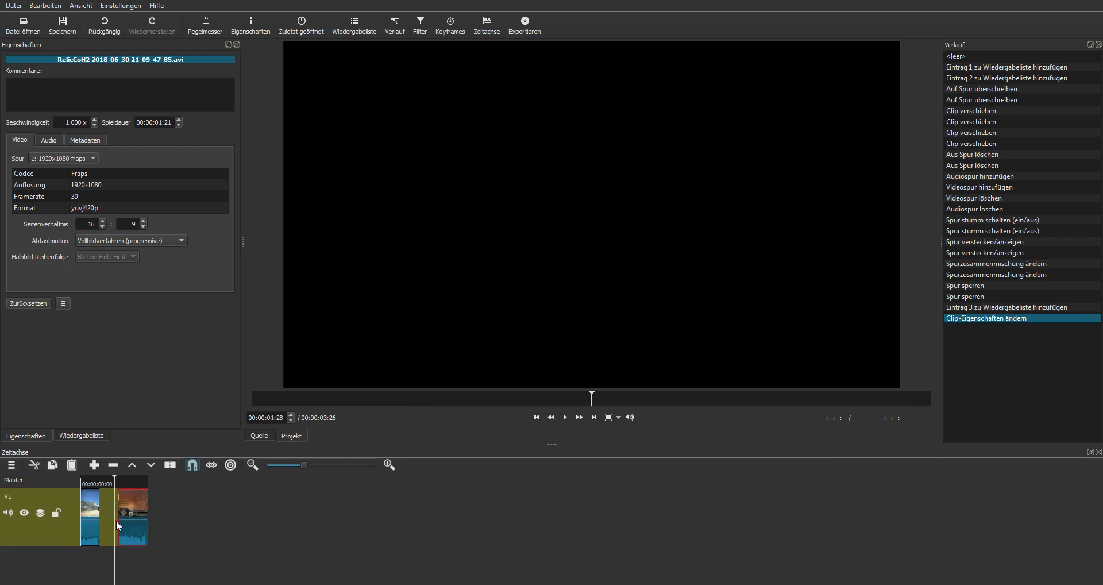
pyautogui.click(106, 501)
# - Set the playback speed of the aces clip on track V1 to 0.5x
pyautogui.click(96, 501)
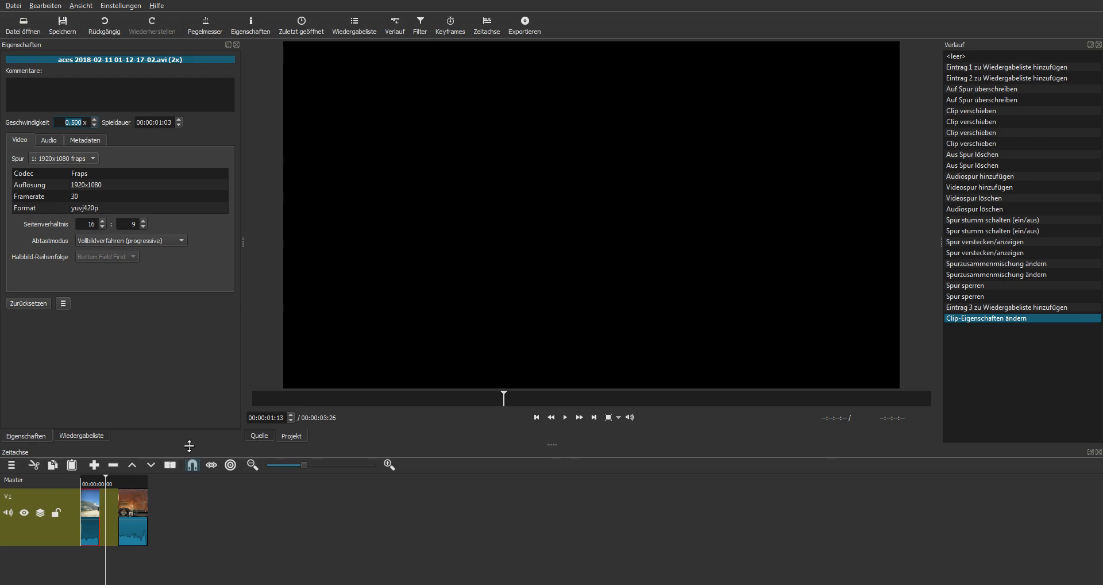
pyautogui.click(128, 523)
pyautogui.click(147, 513)
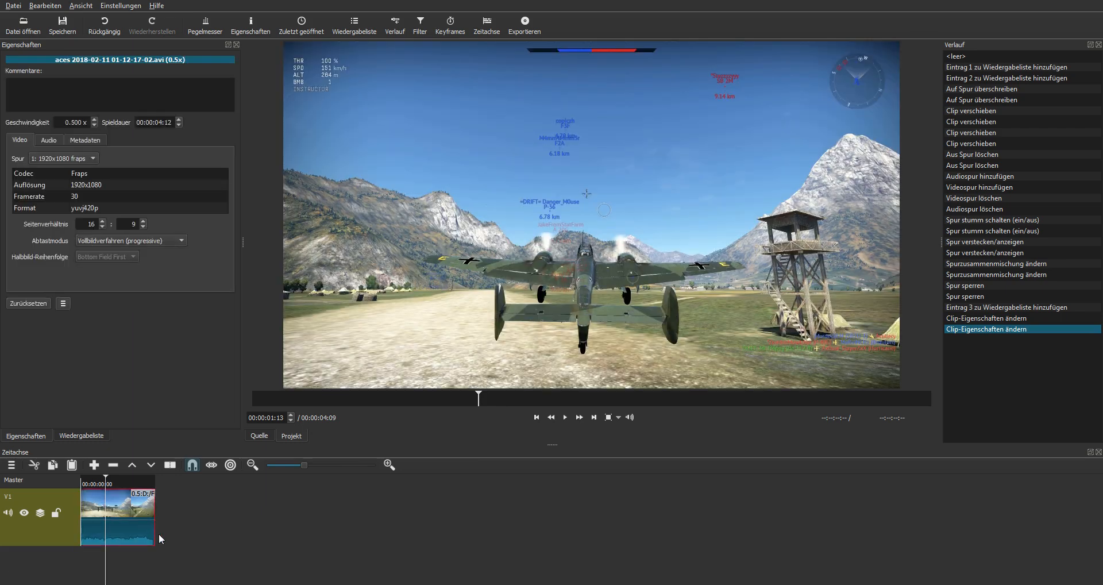
pyautogui.moveTo(153, 537); pyautogui.dragTo(85, 531)
# - Place the RelicCoH2 clip from the playlist on track V1 after the aces clip and remove the gap between them
pyautogui.click(355, 24)
pyautogui.moveTo(65, 107); pyautogui.dragTo(266, 514)
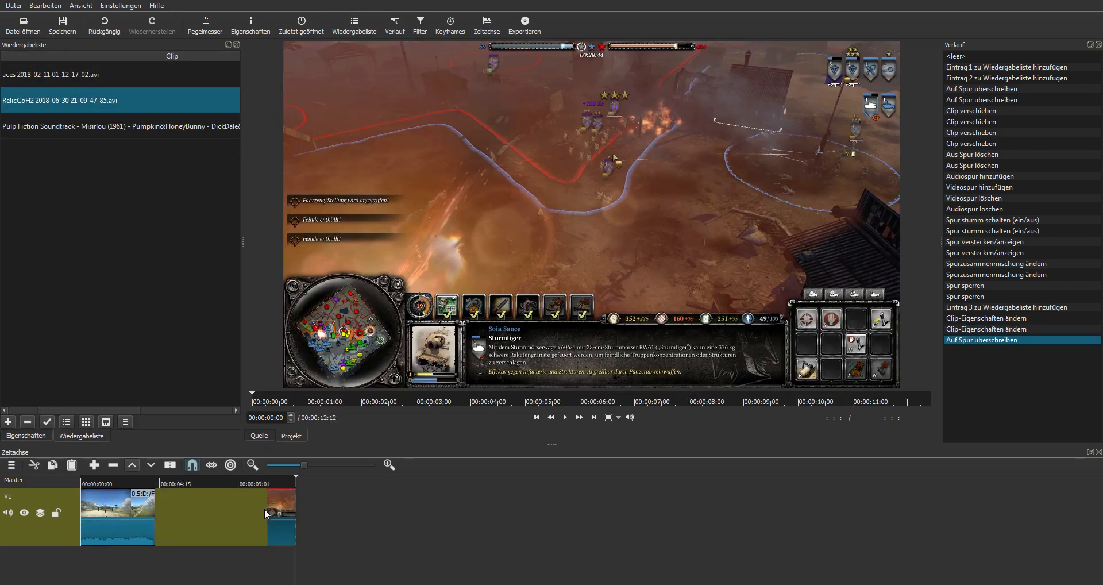
pyautogui.click(250, 523)
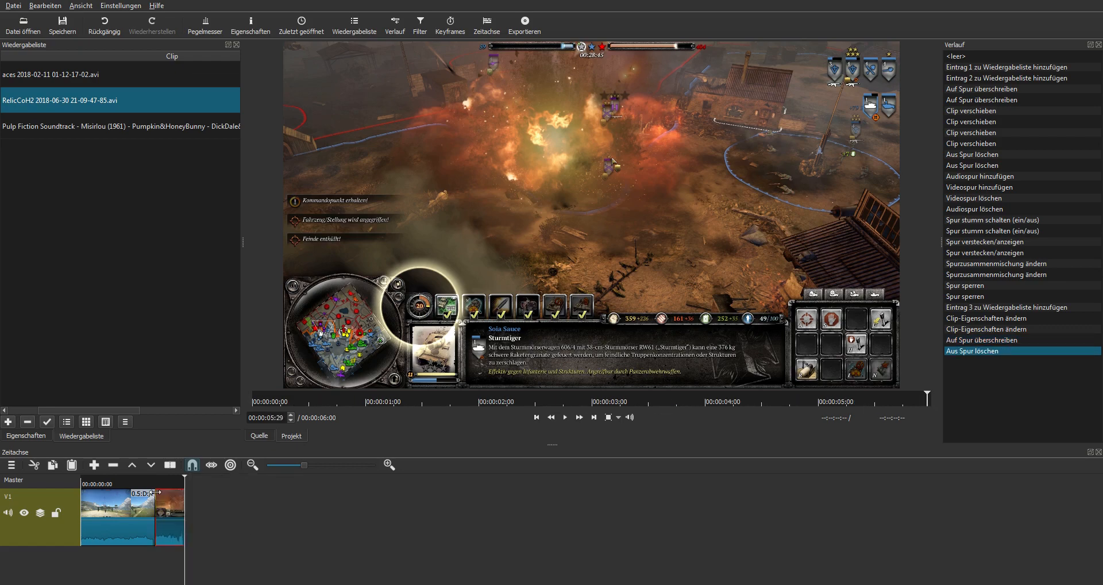
# - Play the timeline from near the start to check the slowed aces clip followed by the RelicCoH2 clip
pyautogui.click(135, 498)
pyautogui.click(92, 480)
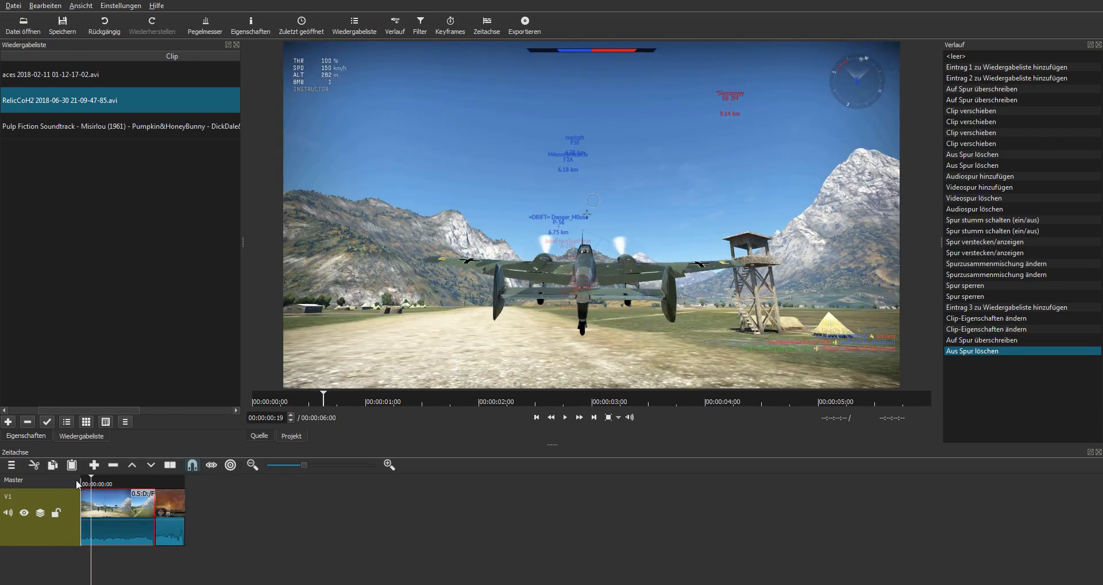
pyautogui.moveTo(91, 479); pyautogui.dragTo(88, 479)
pyautogui.press('space')
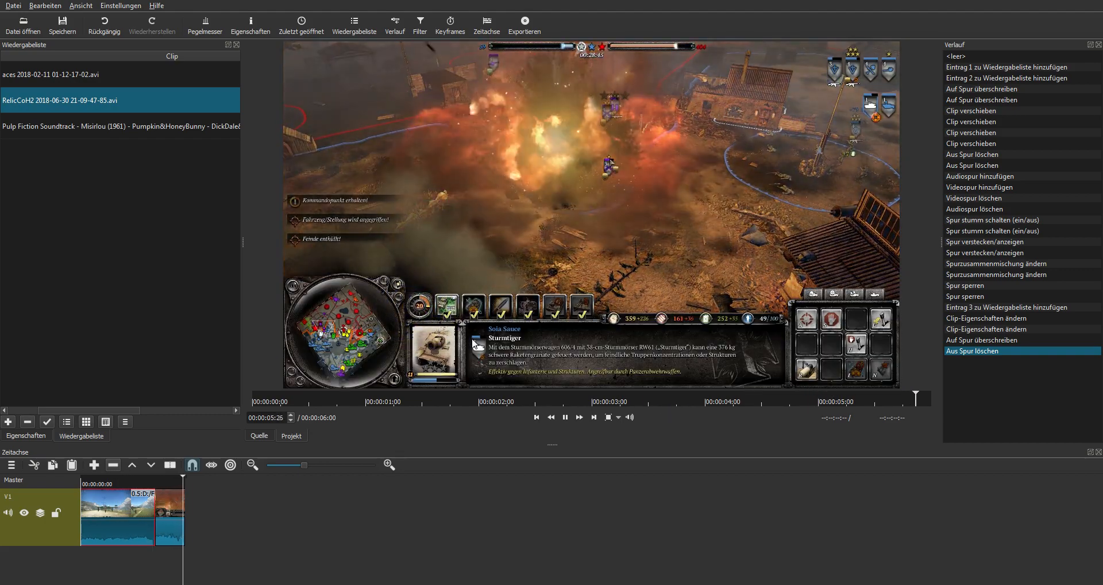
# - Set the playback speed of the RelicCoH2 clip on track V1 to 0.5x
pyautogui.click(182, 501)
pyautogui.click(248, 28)
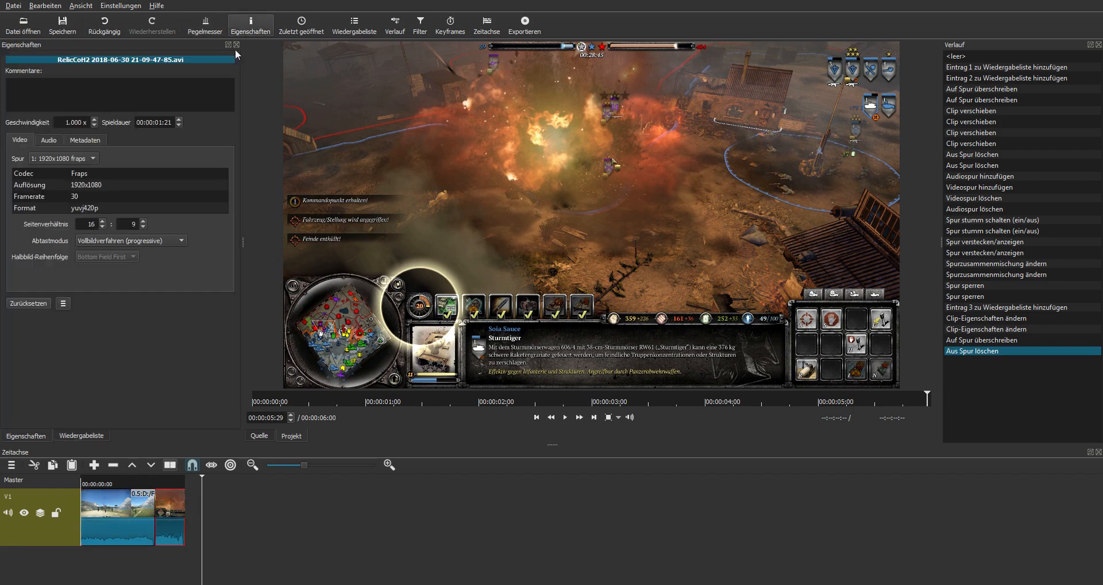
pyautogui.click(96, 125)
pyautogui.click(270, 527)
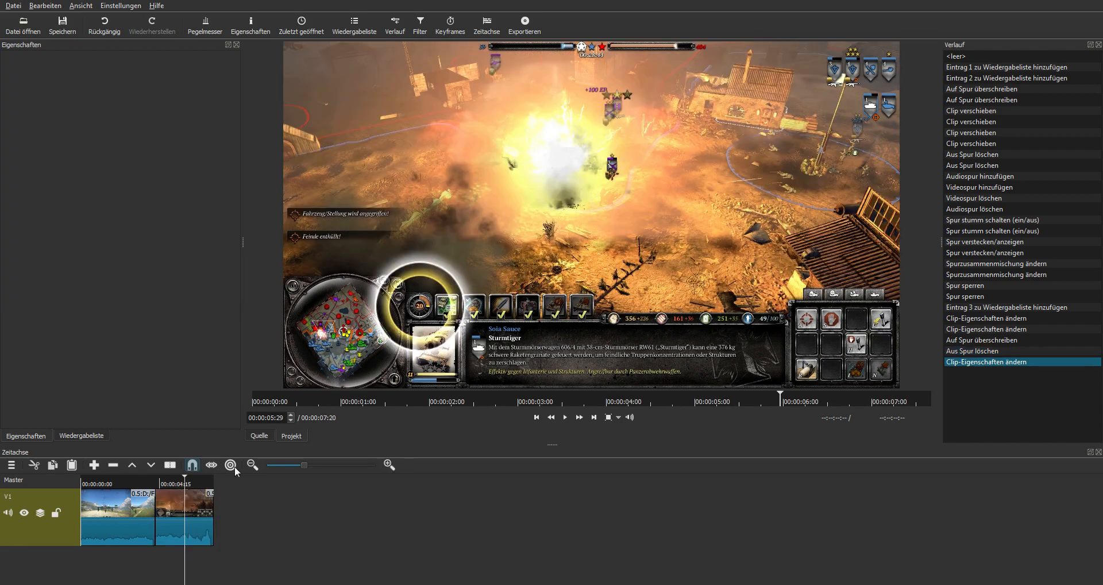
# - Enlarge the timeline and play both slowed clips from the beginning
pyautogui.click(389, 465)
pyautogui.click(116, 484)
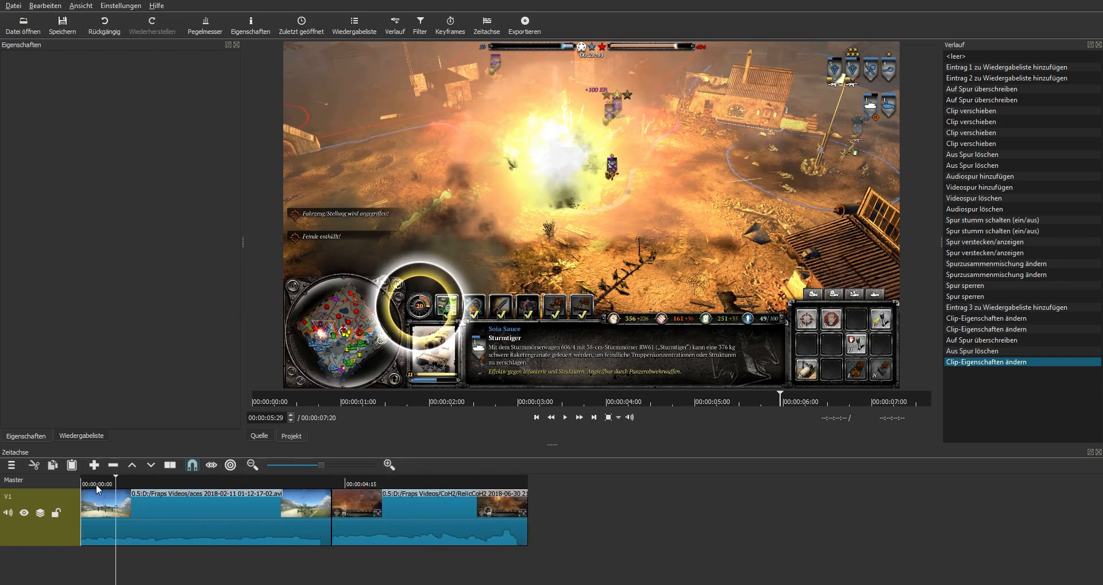
pyautogui.moveTo(96, 486); pyautogui.dragTo(81, 485)
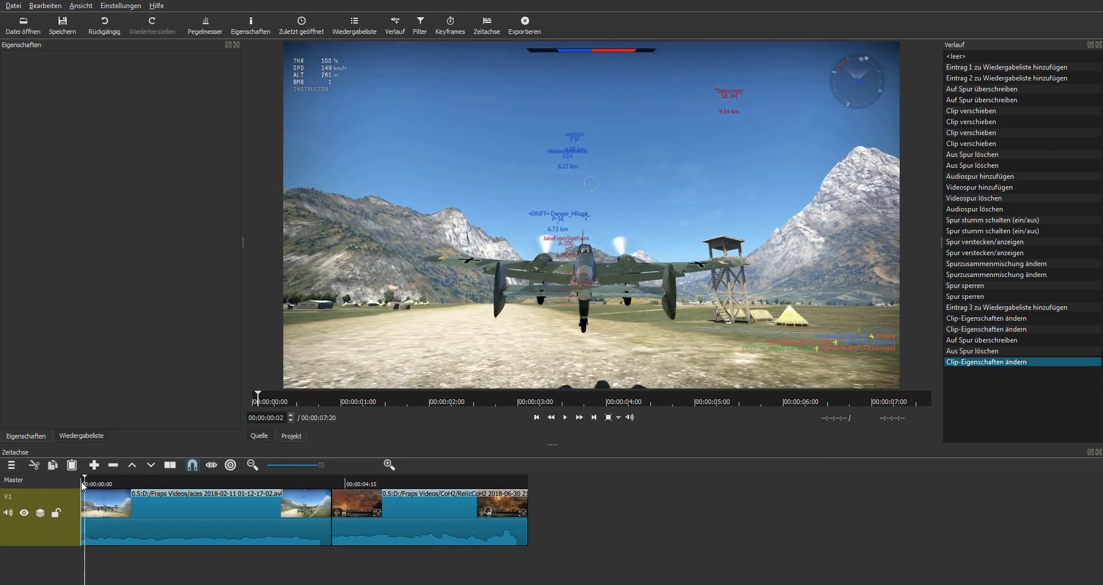
pyautogui.press('space')
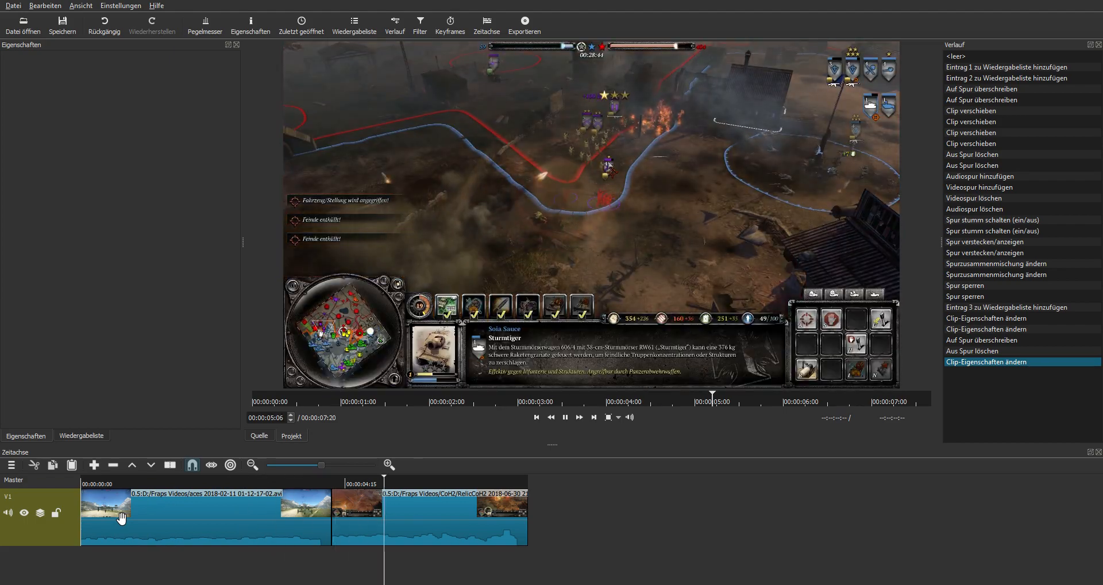
pyautogui.press('space')
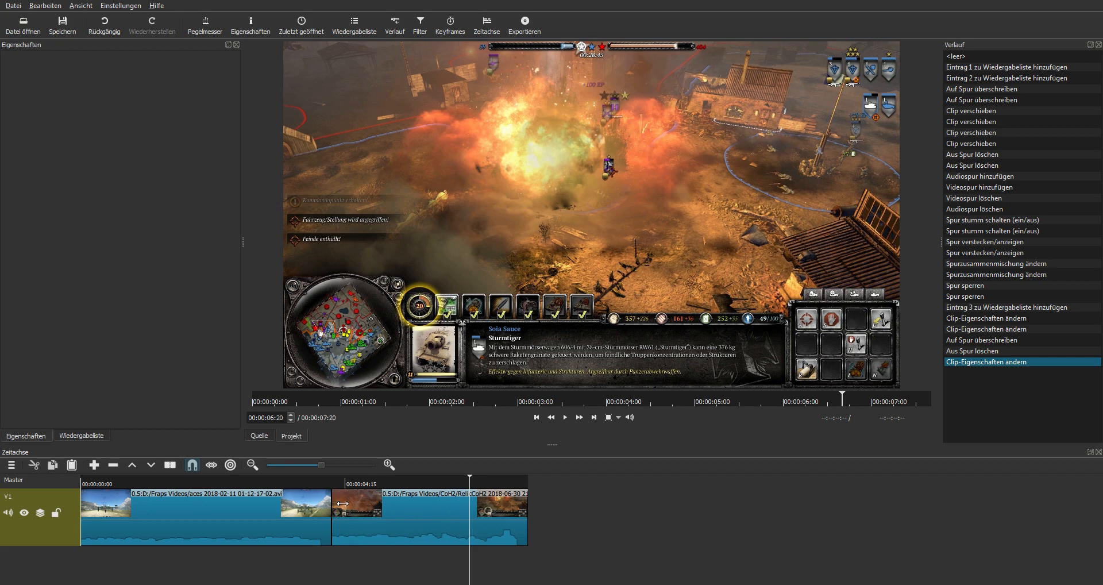
# - Overlap the RelicCoH2 clip with the aces clip by about 6 frames to create a crossfade, and play across it
pyautogui.click(390, 527)
pyautogui.moveTo(389, 529); pyautogui.dragTo(372, 525)
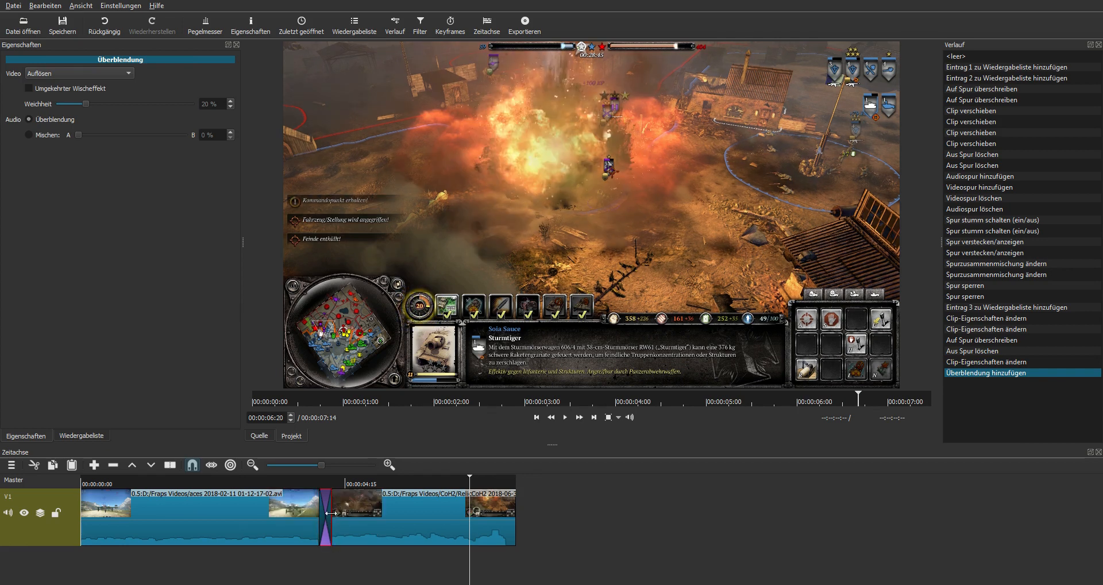
pyautogui.click(304, 486)
pyautogui.press('space')
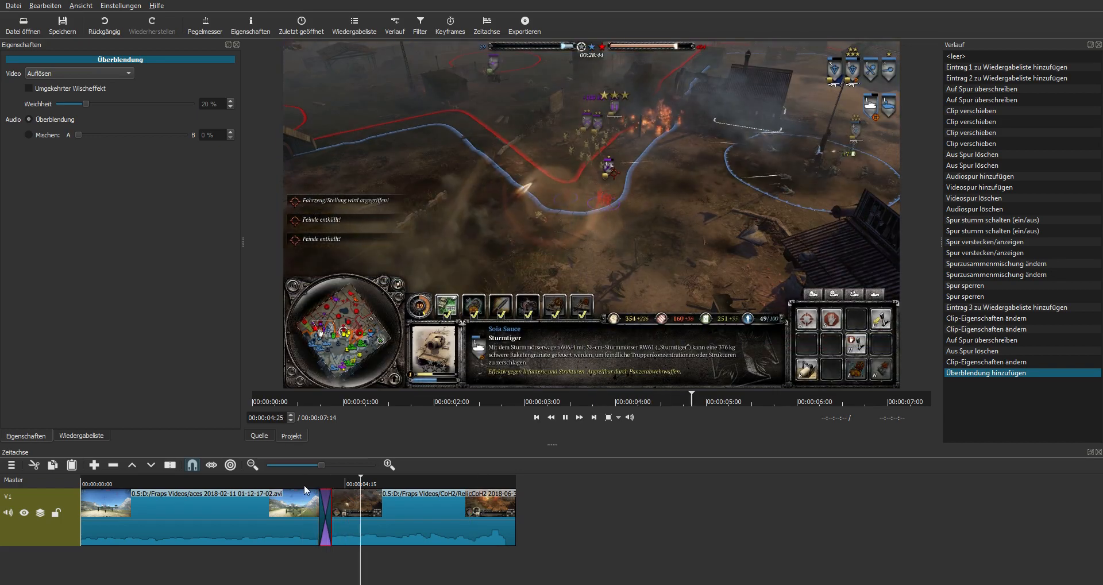
pyautogui.click(273, 484)
pyautogui.click(254, 489)
pyautogui.press('space')
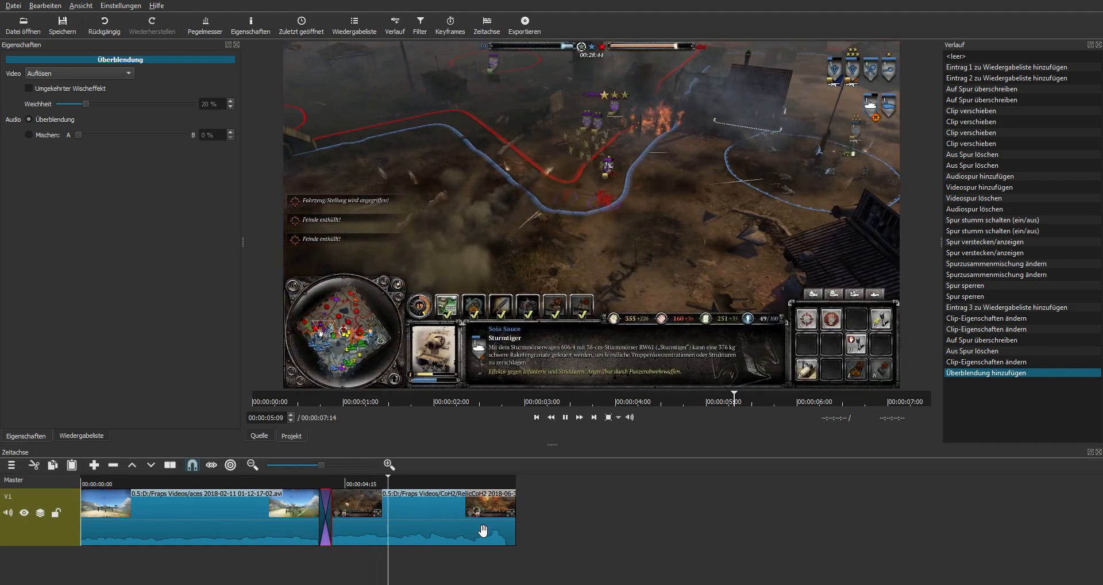
pyautogui.press('space')
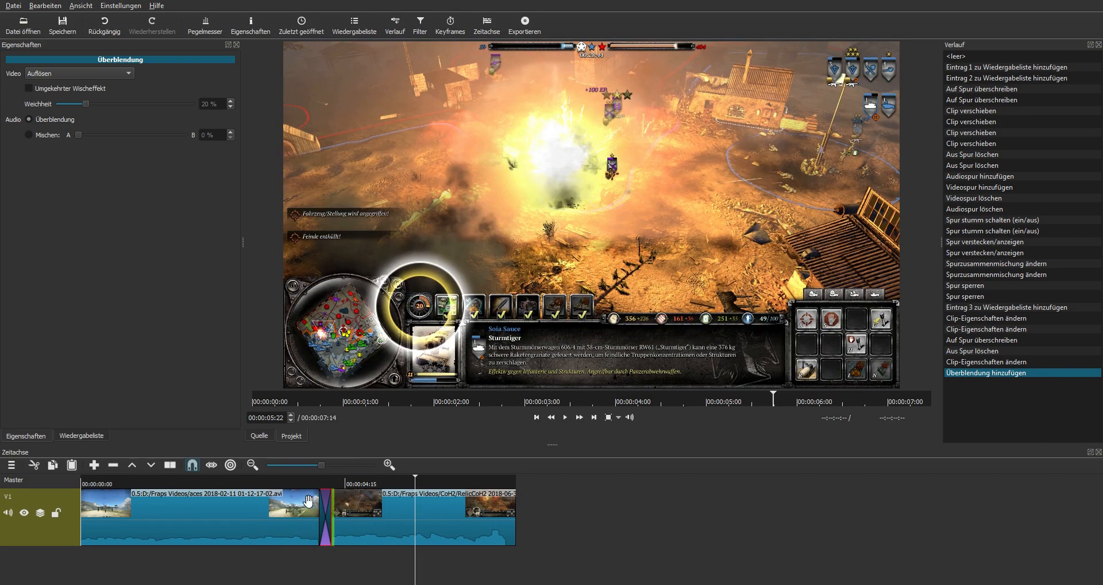
# - Replace the short crossfade with a longer one of about 18 frames, and undo it after previewing
pyautogui.click(105, 23)
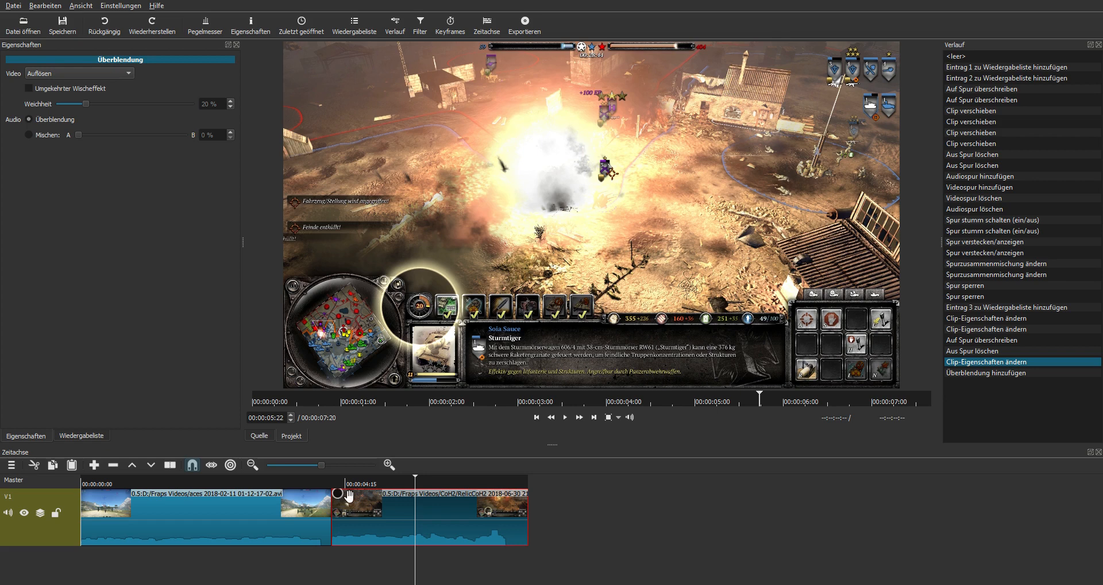
pyautogui.moveTo(356, 519); pyautogui.dragTo(320, 518)
pyautogui.click(269, 481)
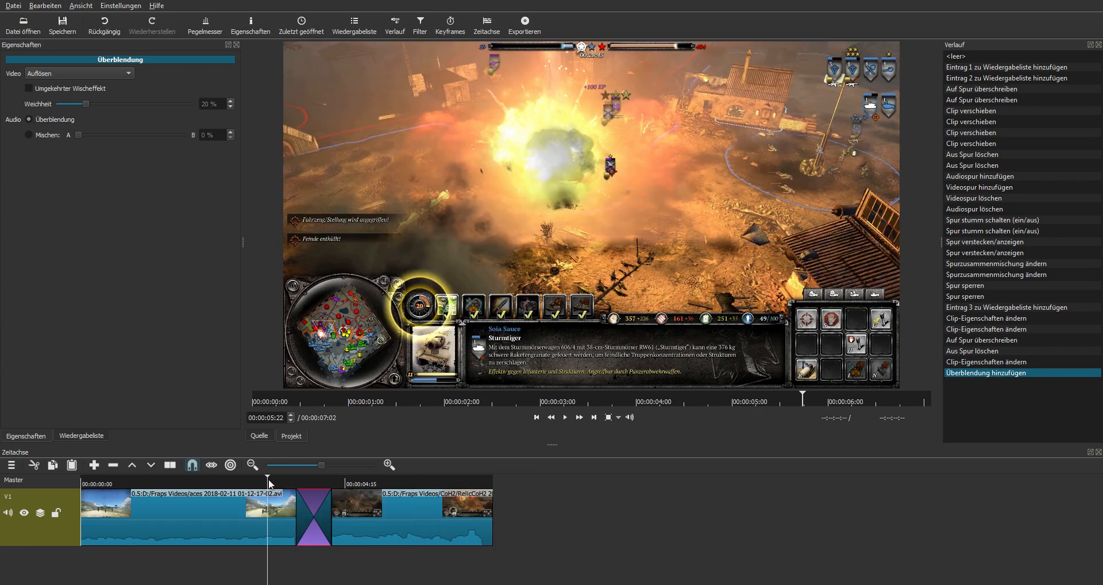
pyautogui.press('space')
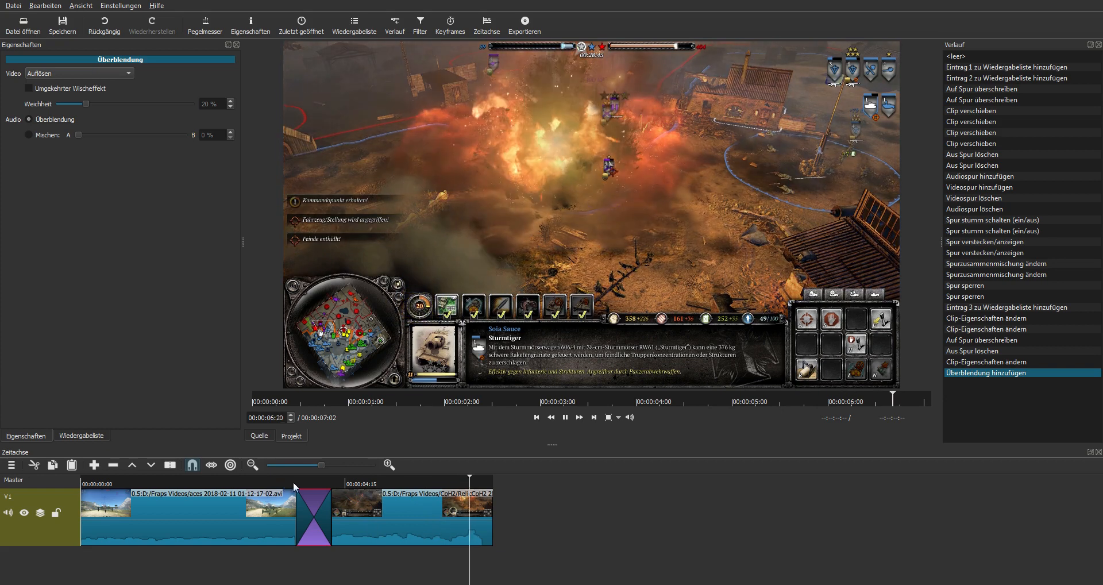
pyautogui.click(303, 487)
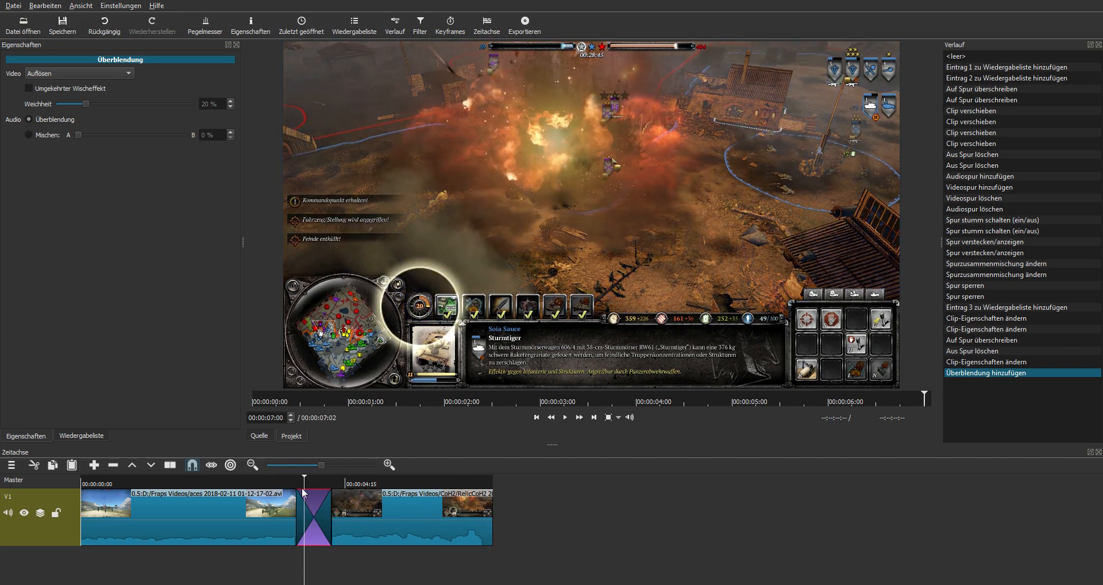
pyautogui.moveTo(303, 492); pyautogui.dragTo(339, 499)
pyautogui.hotkey('ctrl', 'z')
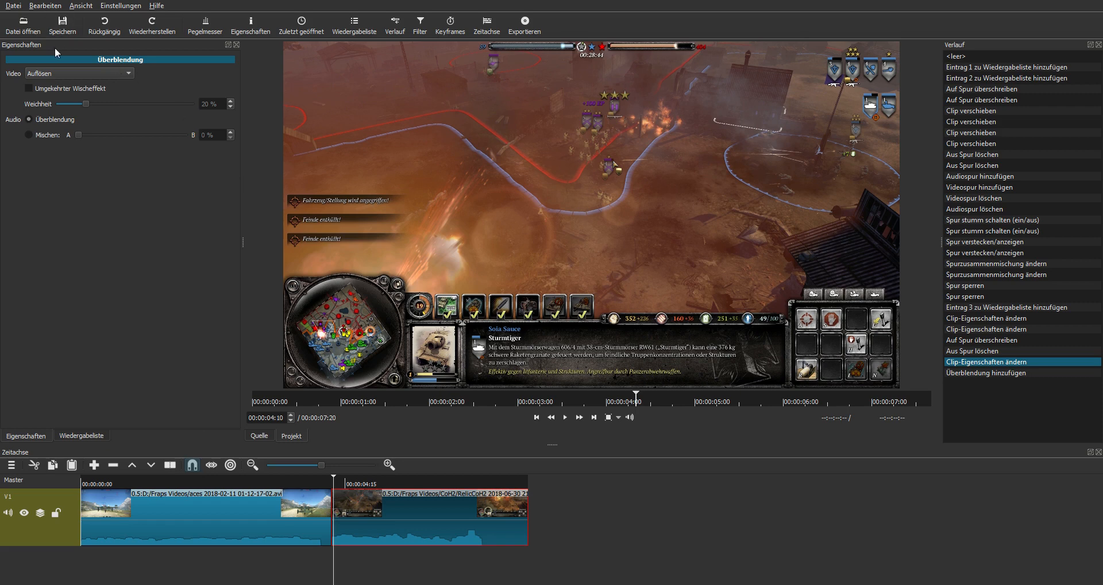
# - Shrink the timeline slightly and play across the hard cut between the two clips
pyautogui.click(315, 471)
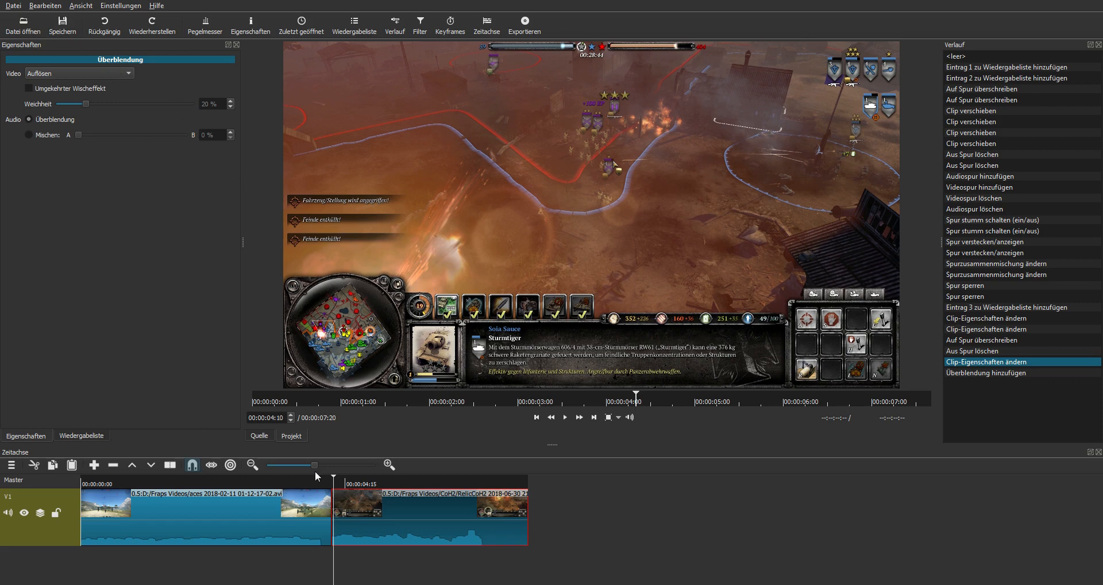
pyautogui.click(234, 483)
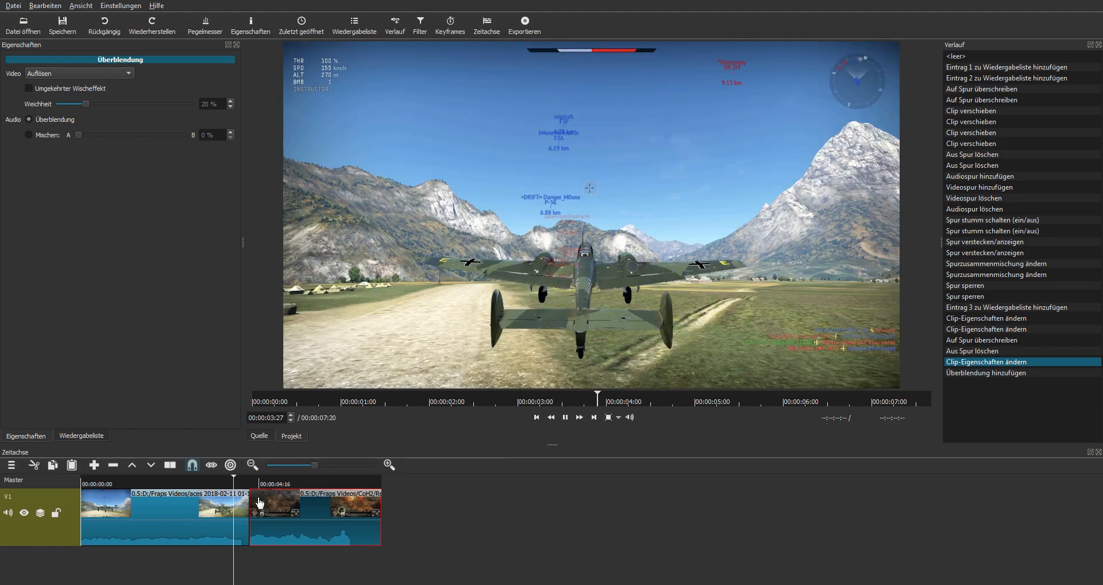
pyautogui.press('space')
pyautogui.press('space')
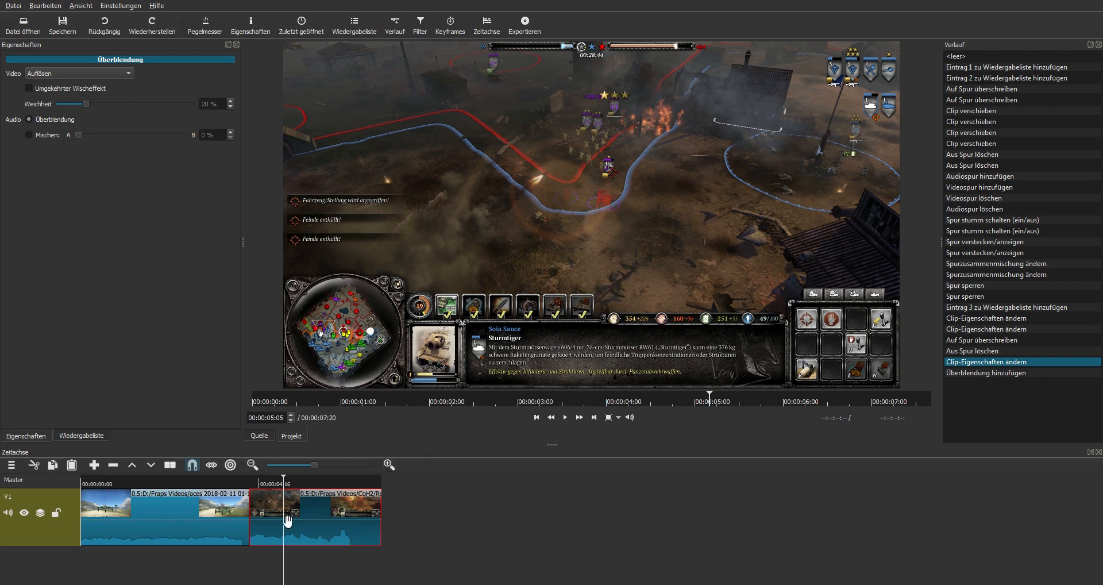
# - Overlap the RelicCoH2 clip with the aces clip by about 9 frames to create a crossfade, and select the crossfade
pyautogui.moveTo(287, 521); pyautogui.dragTo(274, 520)
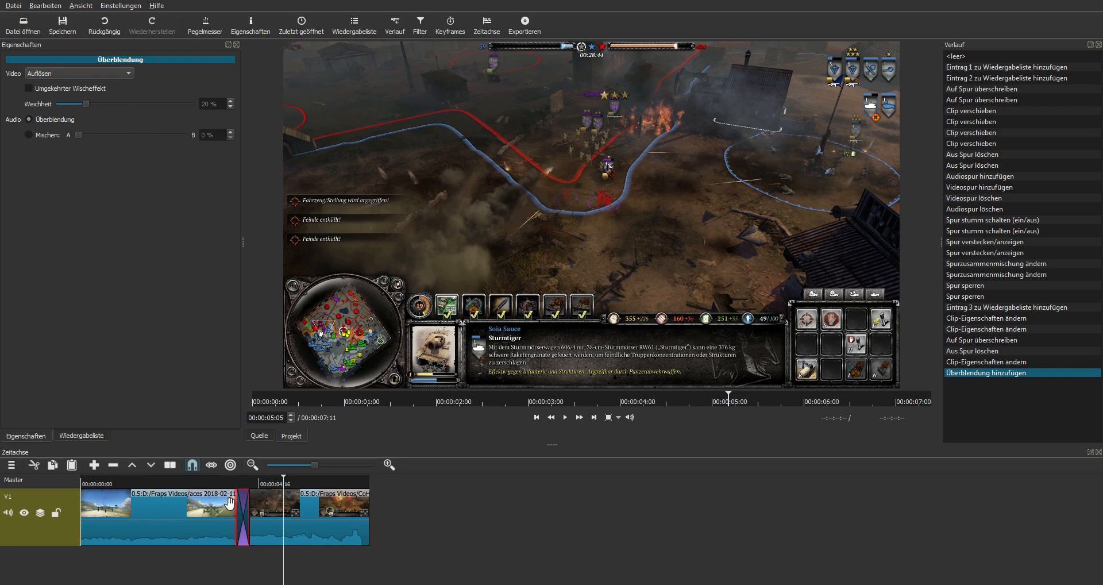
pyautogui.click(196, 516)
pyautogui.click(312, 518)
pyautogui.click(244, 516)
# - Set the crossfade's video transition to Iris-Kreis and play across it
pyautogui.click(75, 282)
pyautogui.click(215, 482)
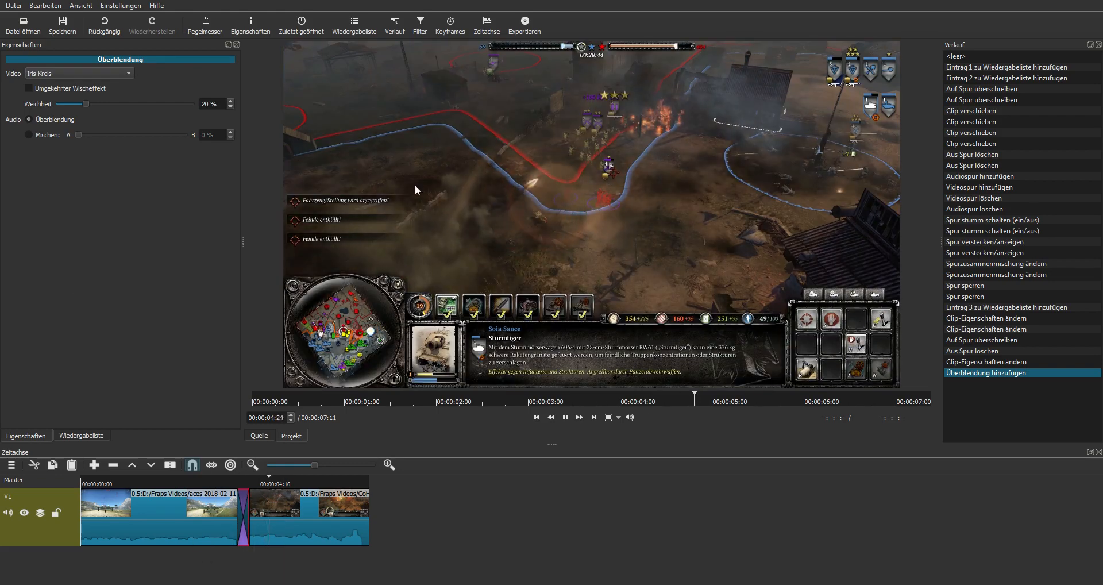
pyautogui.click(232, 481)
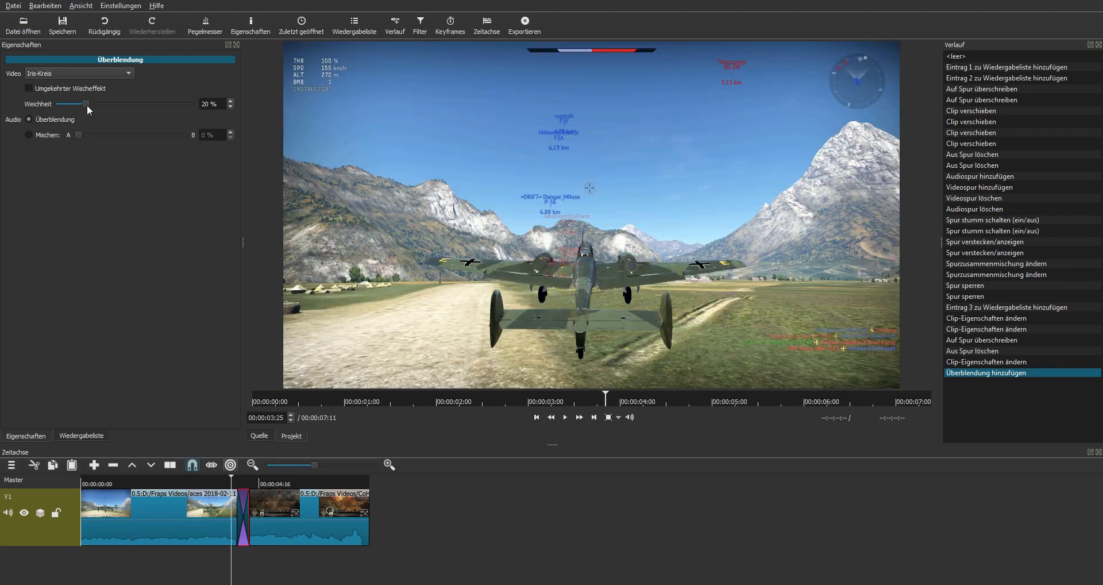
# - Try a higher softness for the Iris-Kreis transition and set it back to 20 %
pyautogui.click(88, 105)
pyautogui.moveTo(102, 108); pyautogui.dragTo(130, 126)
pyautogui.tripleClick(220, 104)
pyautogui.write('20')
# - Scrub through the RelicCoH2 clip just after the transition and play it briefly
pyautogui.click(295, 488)
pyautogui.moveTo(297, 488)
pyautogui.mouseDown()
pyautogui.moveTo(208, 486)
pyautogui.moveTo(293, 485)
pyautogui.mouseUp()
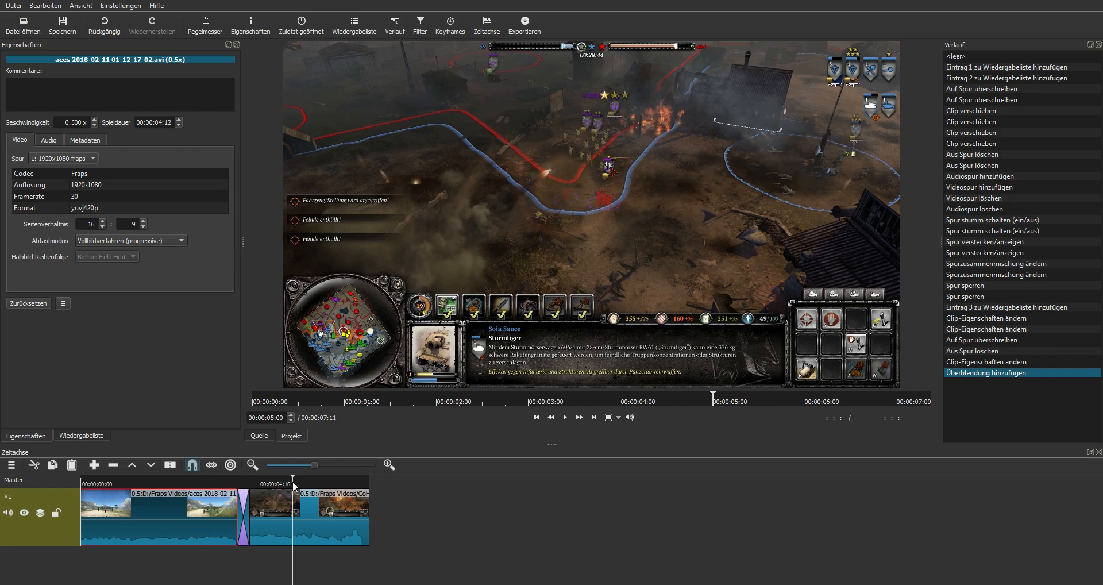
pyautogui.press('space')
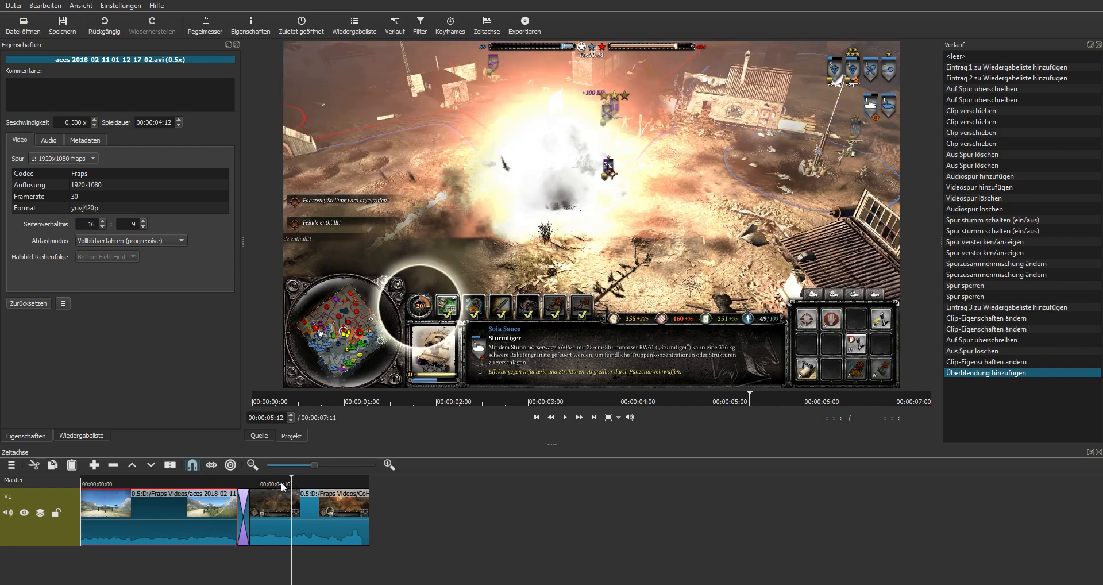
# - Split the RelicCoH2 clip on V1 at 00:00:05:06 and at 00:00:06:14
pyautogui.click(282, 484)
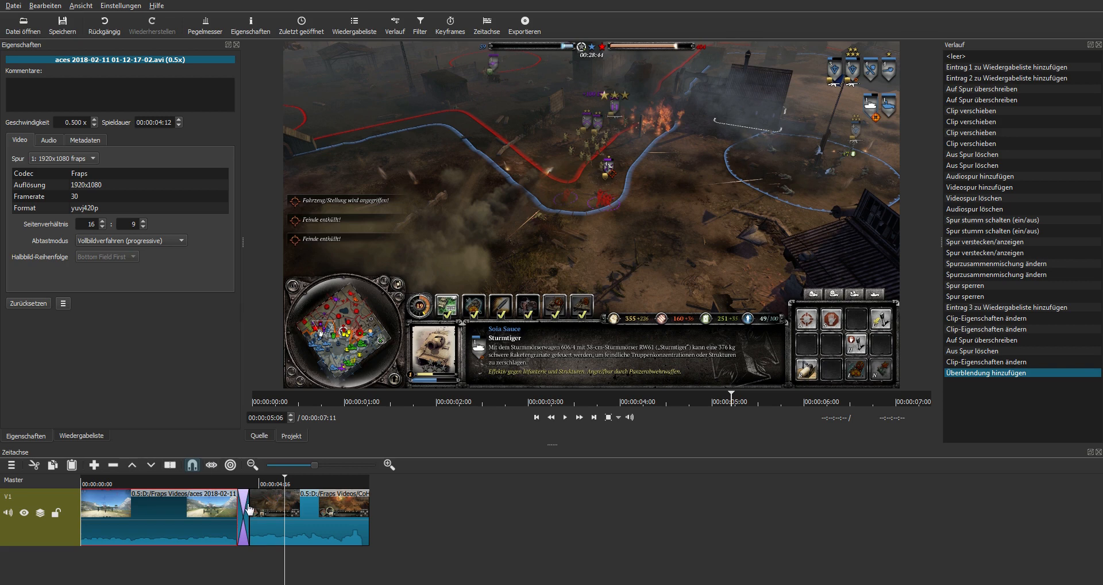
pyautogui.press('s')
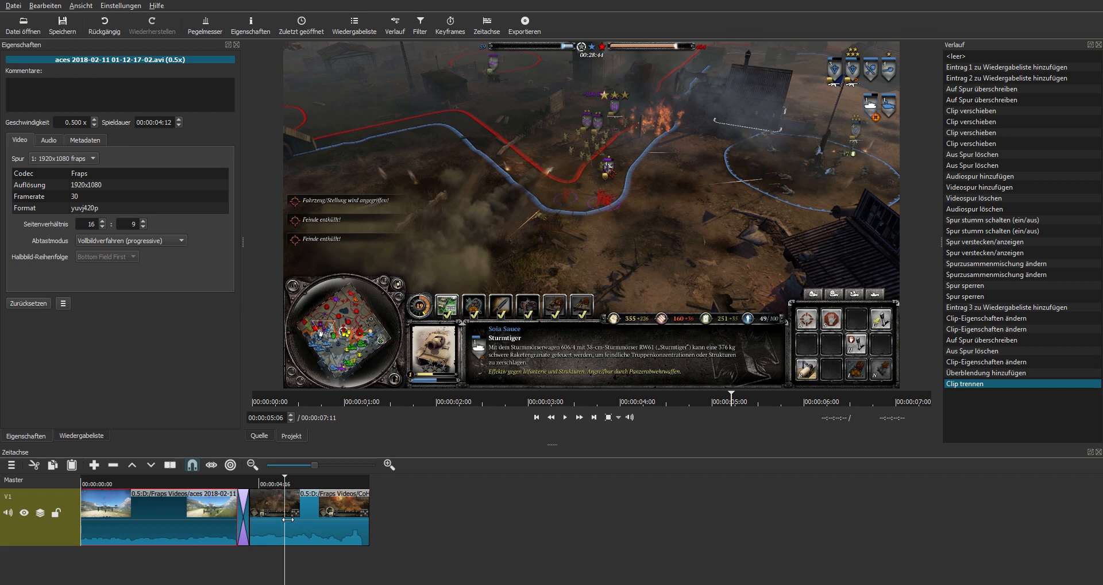
pyautogui.click(266, 517)
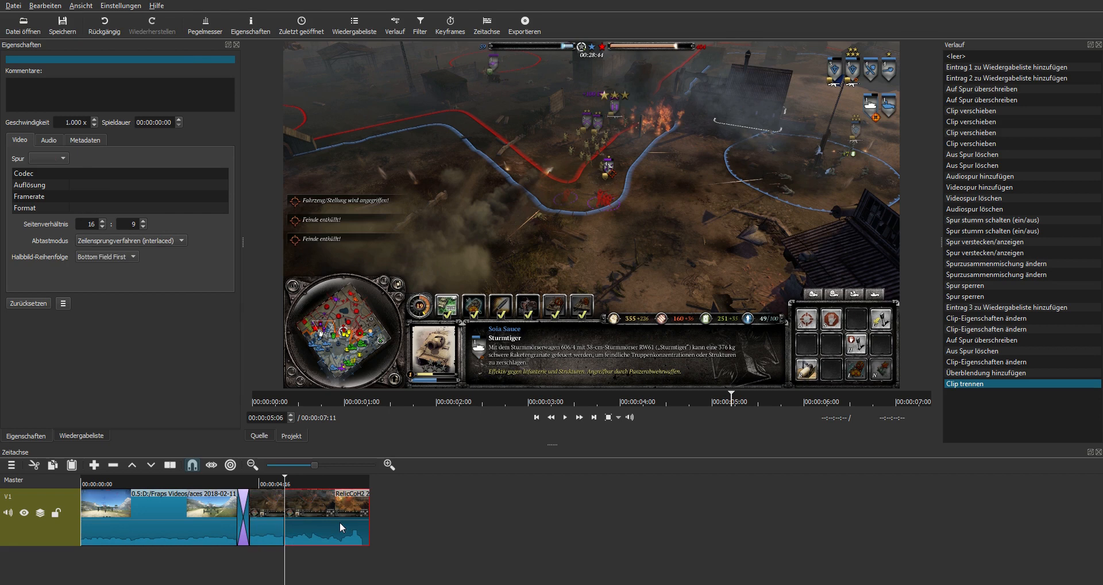
pyautogui.click(332, 483)
pyautogui.click(335, 484)
pyautogui.press('s')
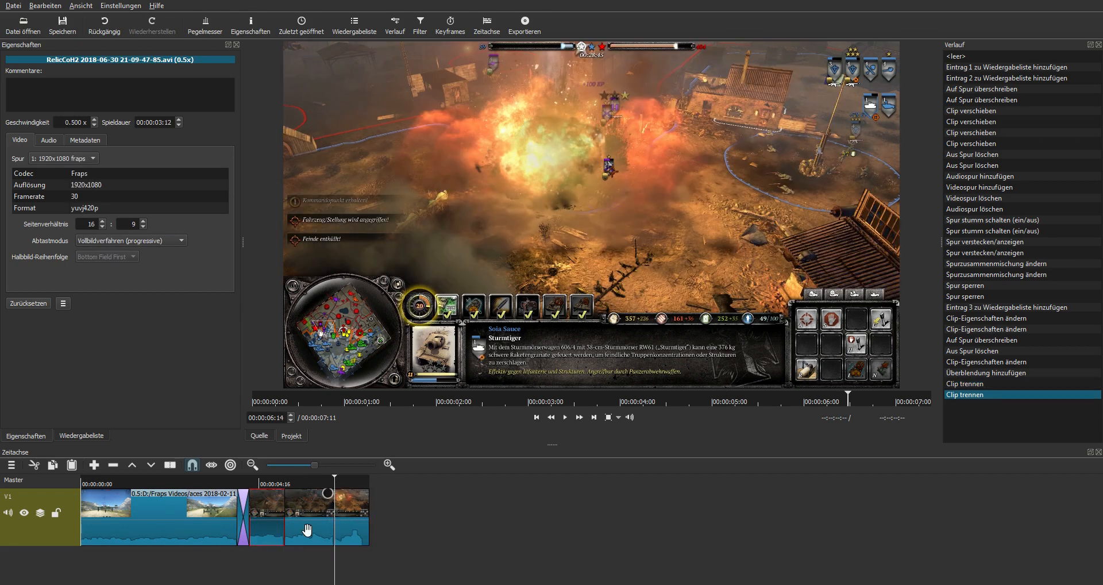
# - Select each of the three RelicCoH2 pieces in turn to examine how the clip is divided
pyautogui.click(310, 528)
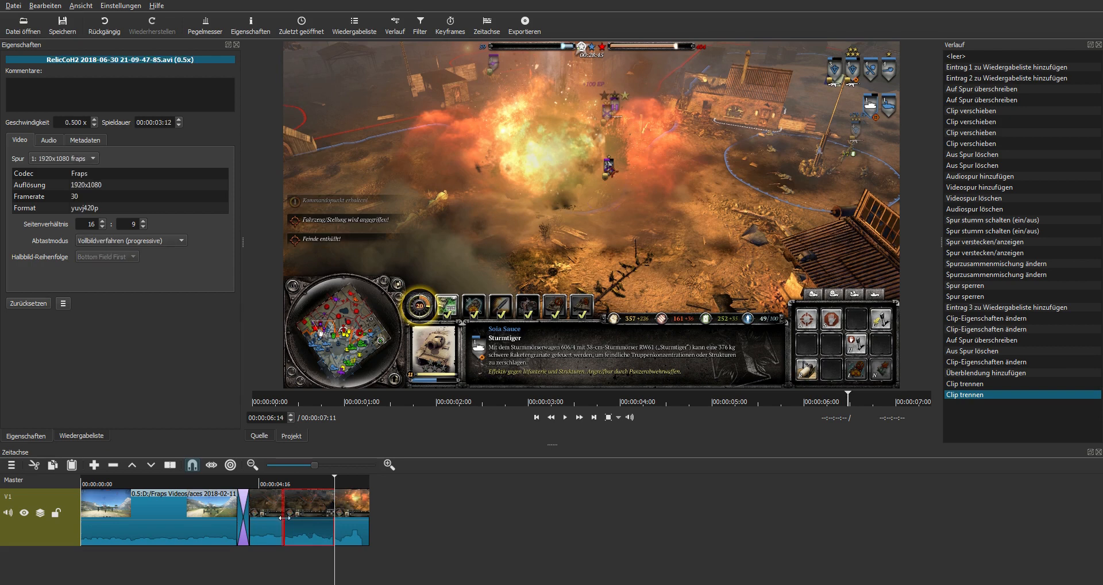
pyautogui.click(361, 523)
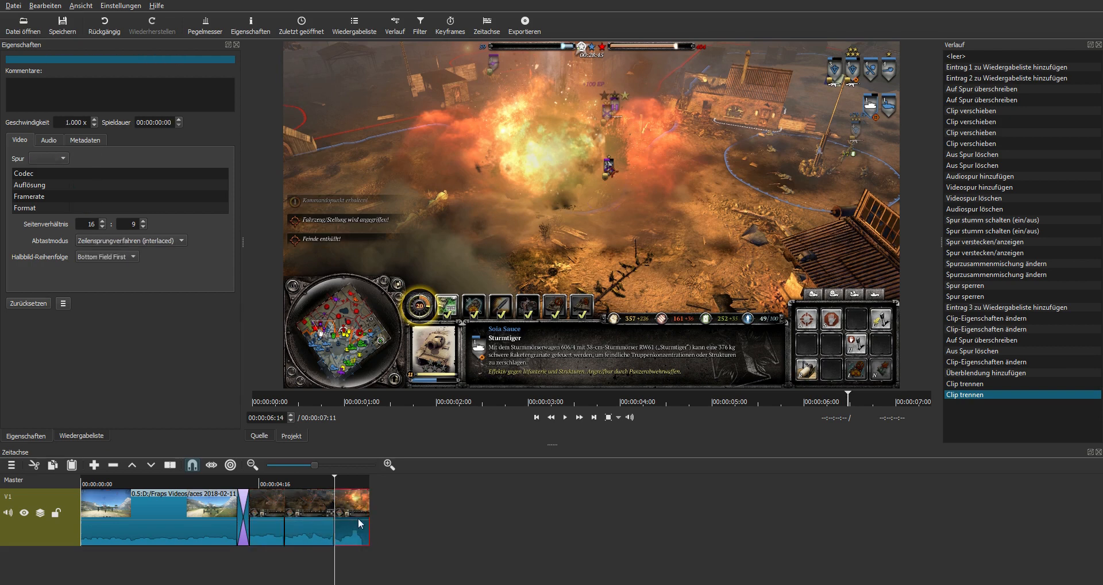
pyautogui.click(310, 520)
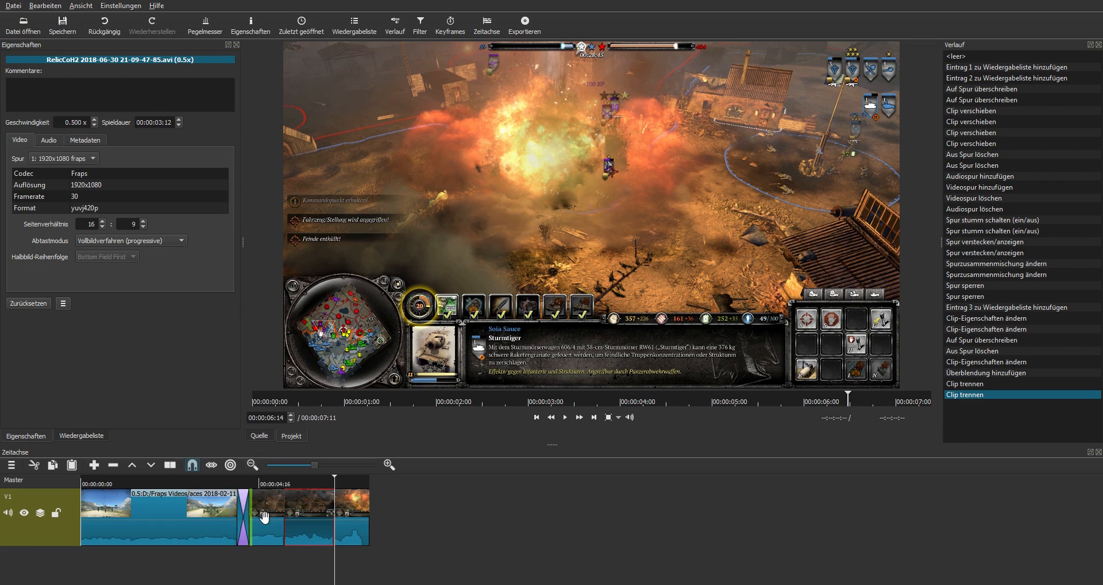
pyautogui.click(265, 519)
pyautogui.click(266, 522)
pyautogui.click(354, 530)
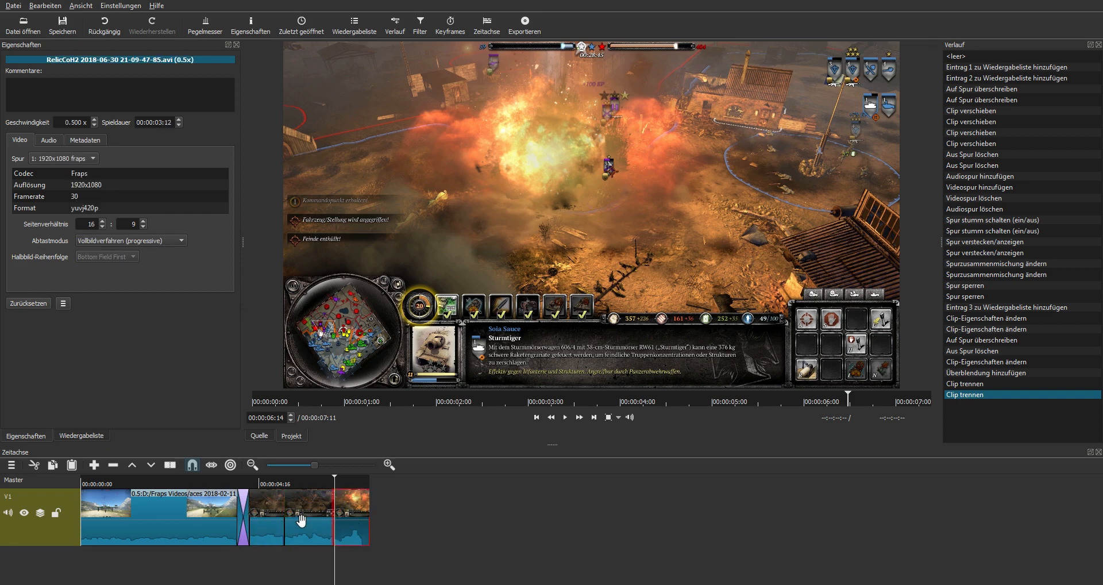
# - Add a second video track and insert a copy of the middle RelicCoH2 piece into it at 00:00:05:06
pyautogui.hotkey('ctrl', 'i')
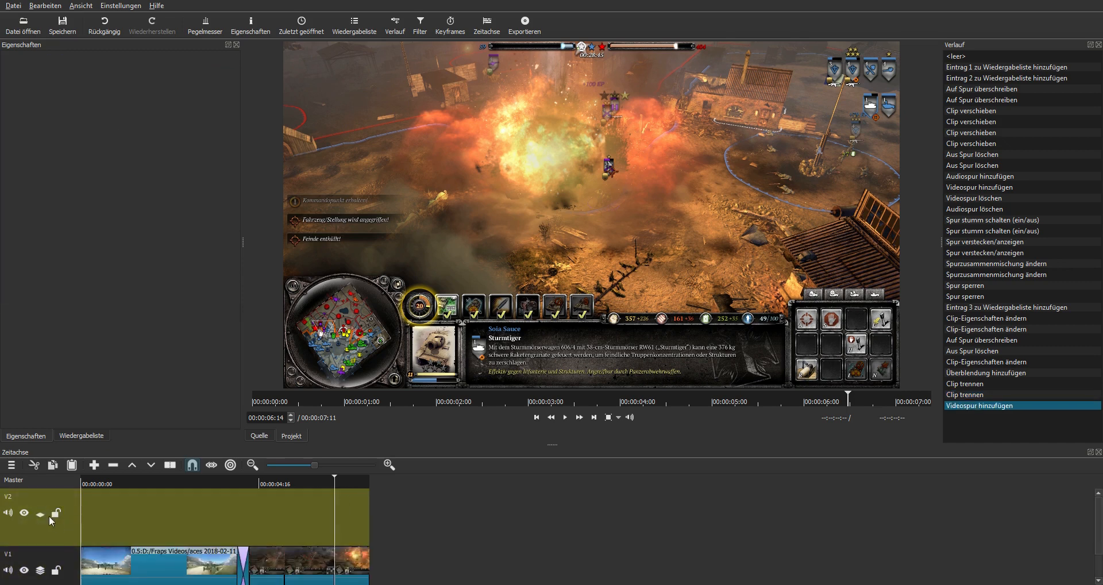
pyautogui.scroll(-2, 67, 518)
pyautogui.click(287, 528)
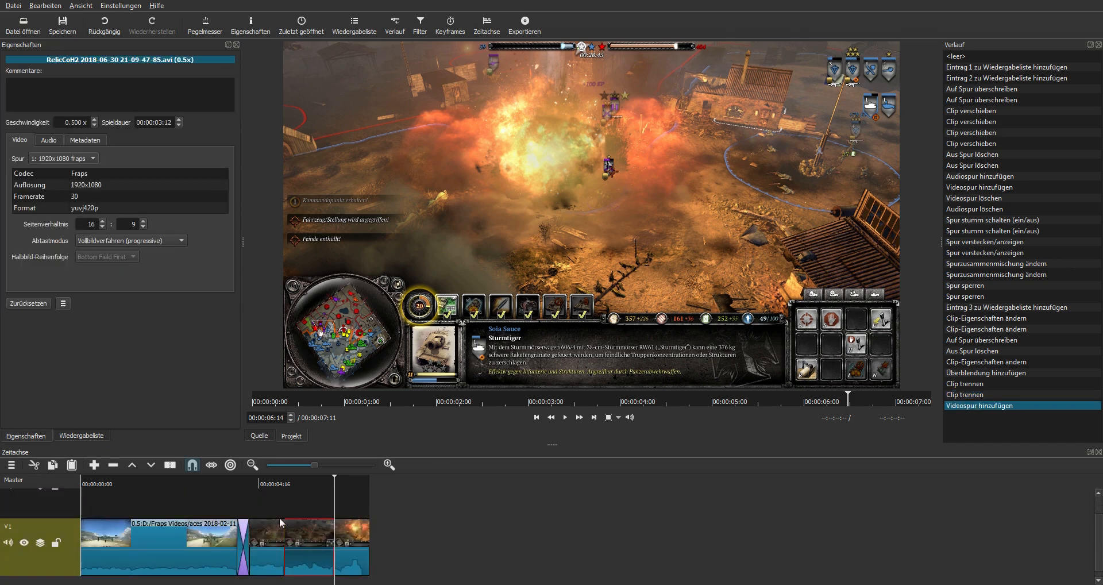
pyautogui.click(296, 484)
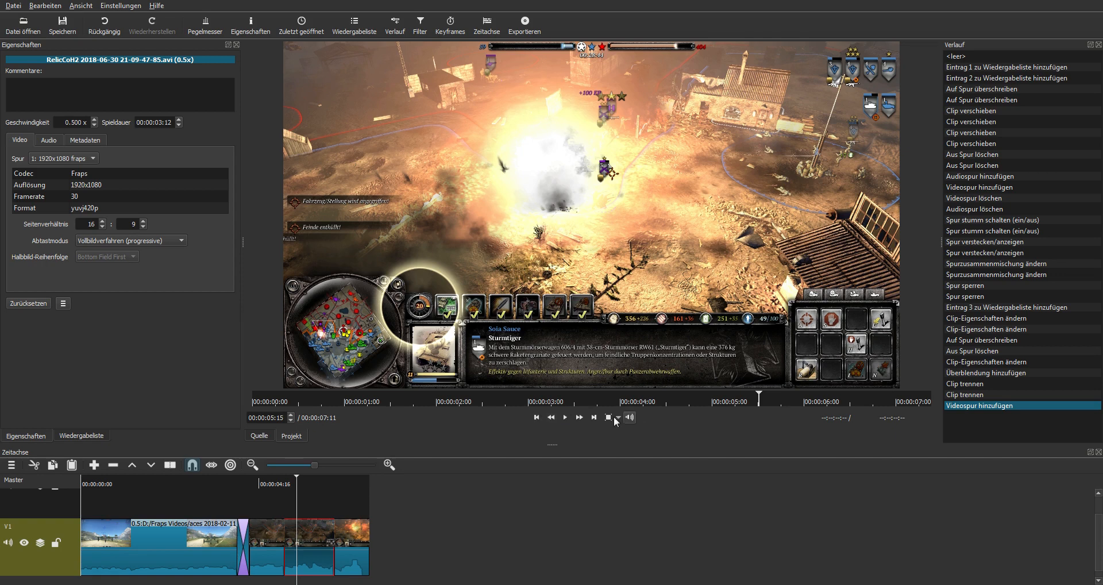
pyautogui.click(536, 417)
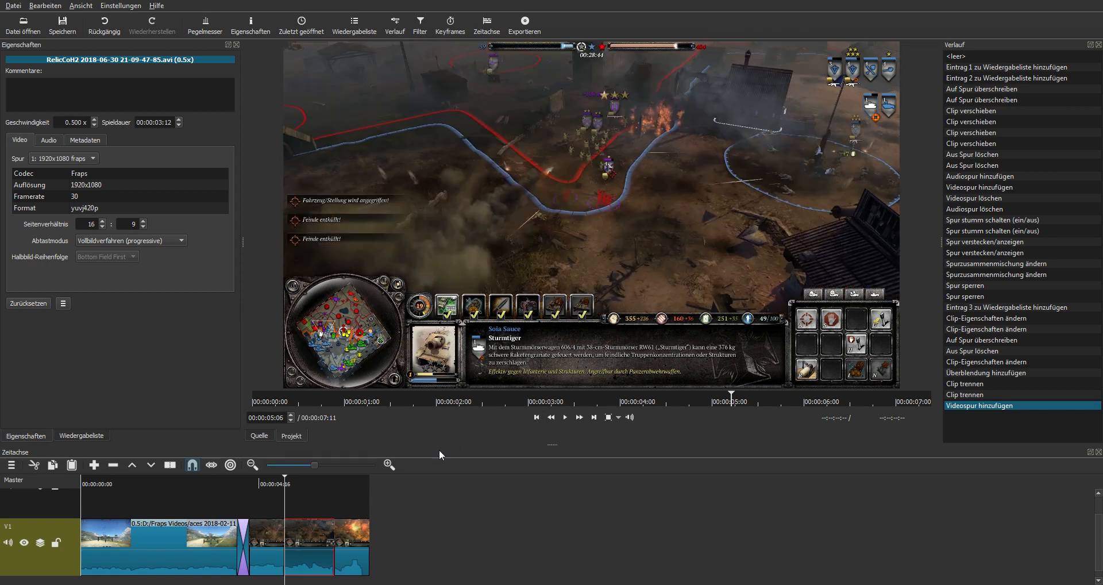
pyautogui.click(72, 506)
pyautogui.press('v')
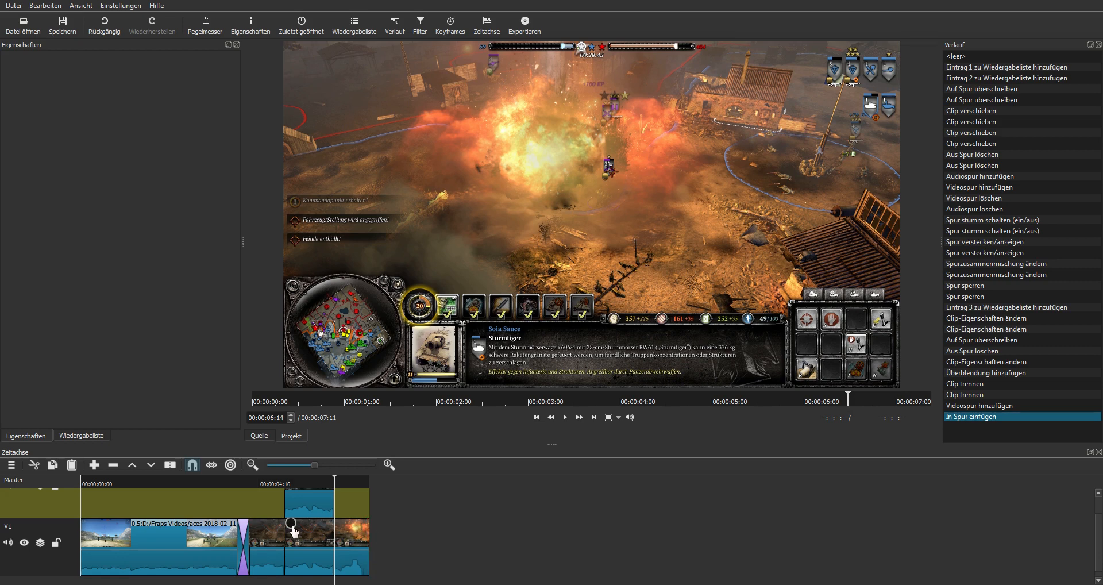
# - Try inserting the copied piece into track V1 at 00:00:05:06, and undo the insertion
pyautogui.click(536, 418)
pyautogui.click(55, 570)
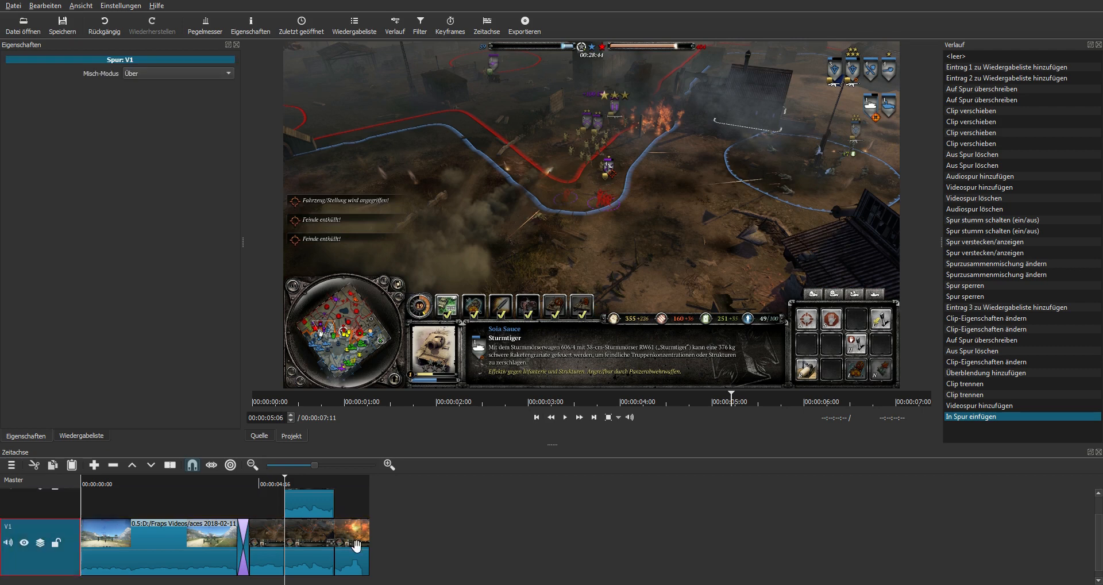
pyautogui.hotkey('ctrl', 'v')
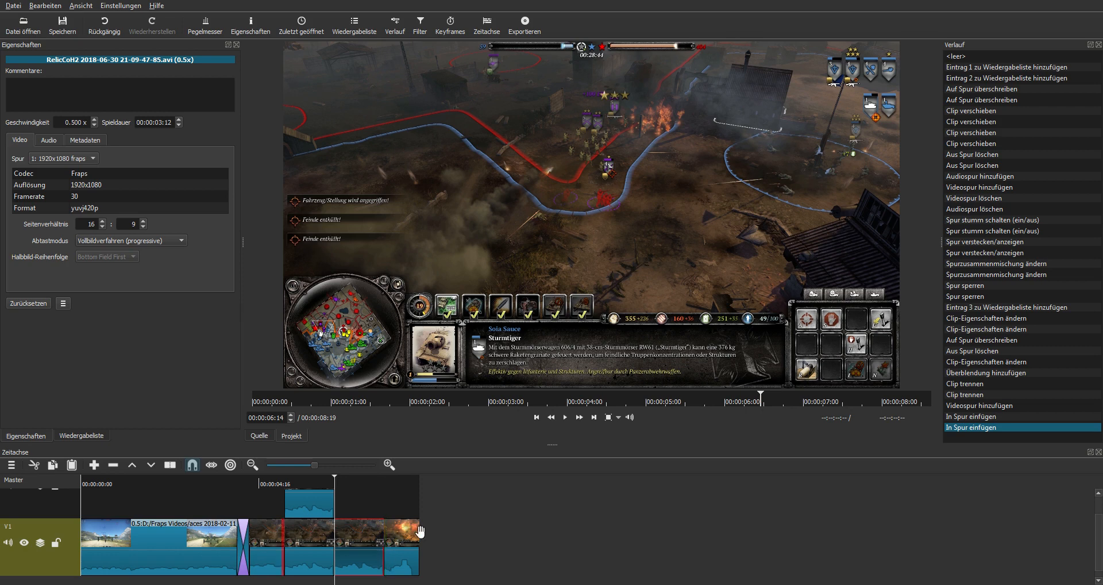
pyautogui.hotkey('ctrl', 'z')
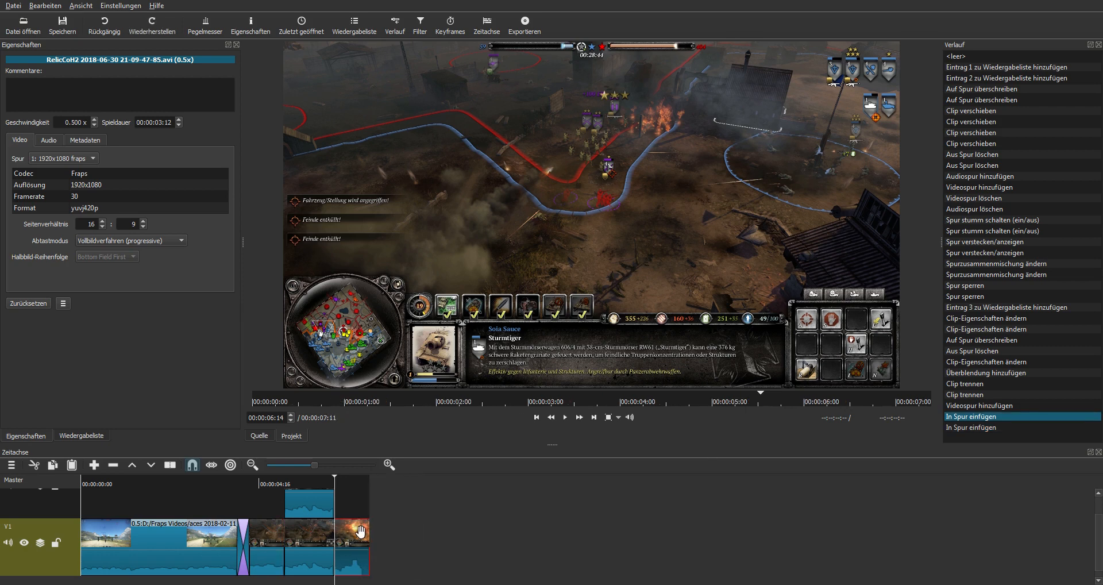
# - Open the filters for the copied clip on V2 and look through the available video and audio filters
pyautogui.scroll(2, 303, 516)
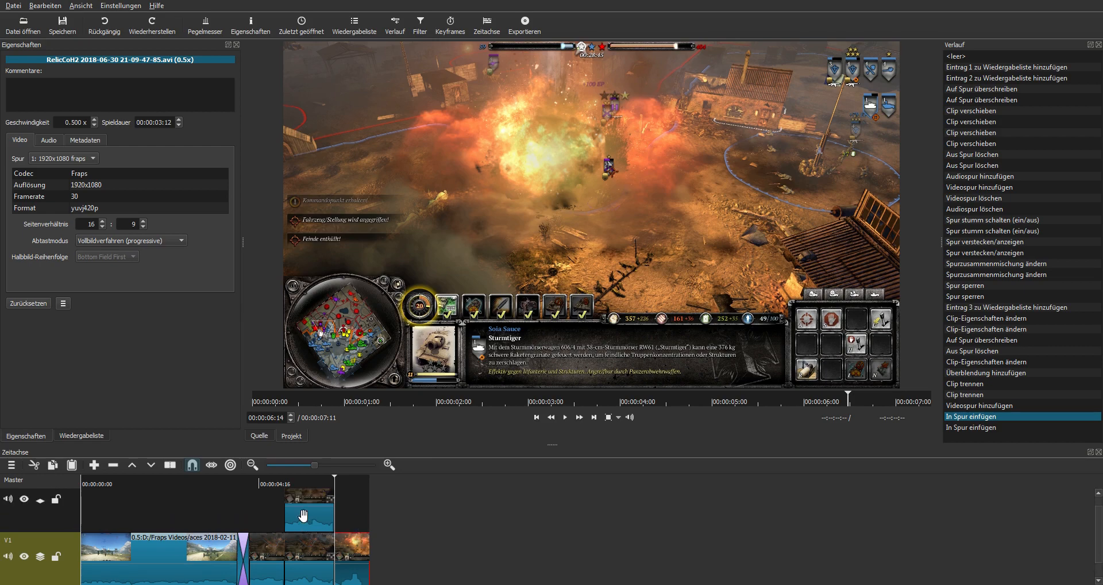
pyautogui.click(307, 521)
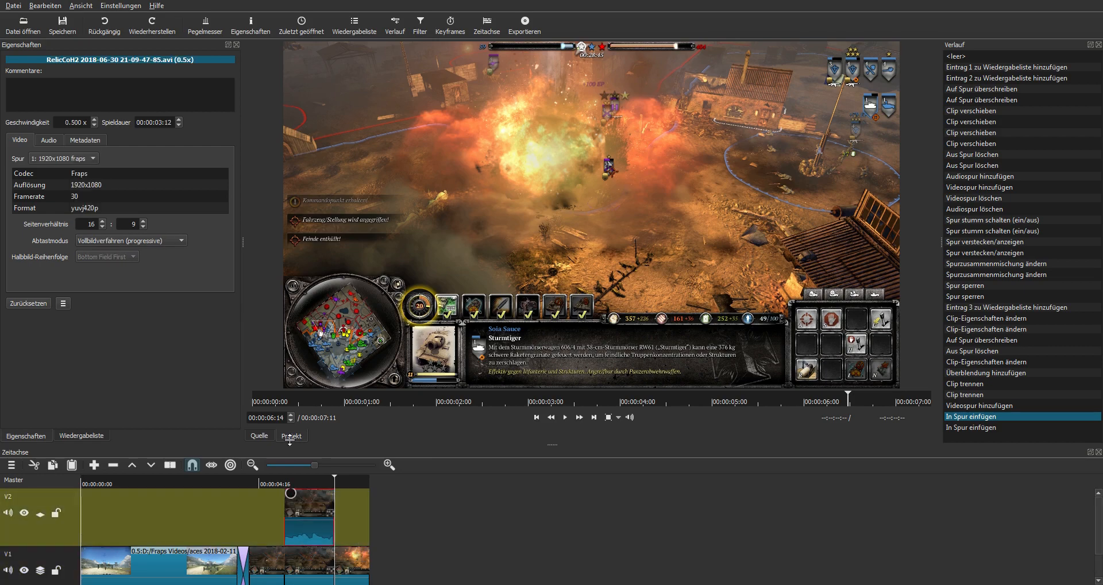
pyautogui.click(413, 34)
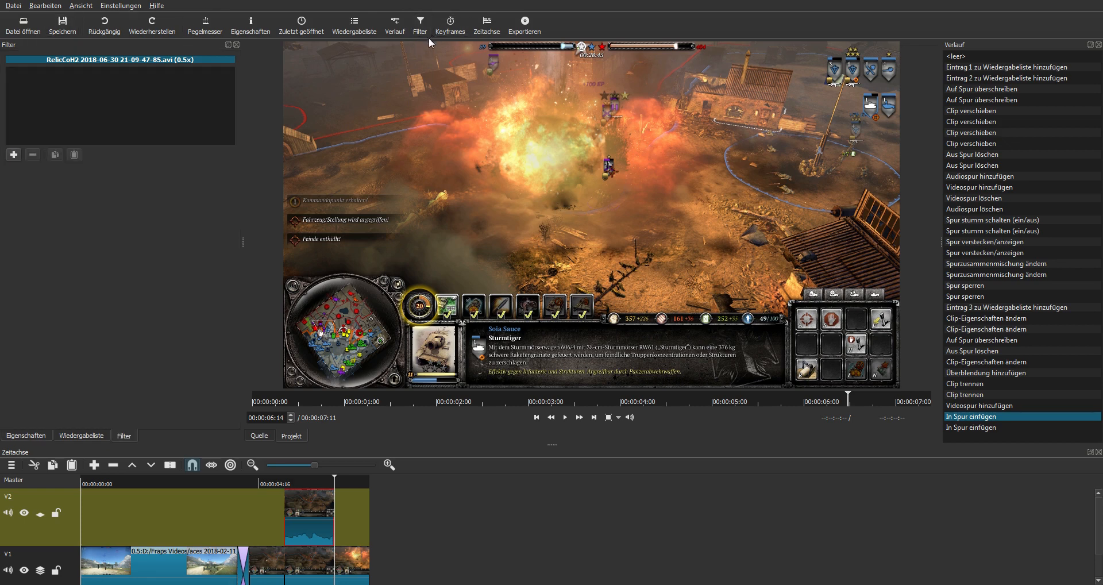
pyautogui.click(13, 155)
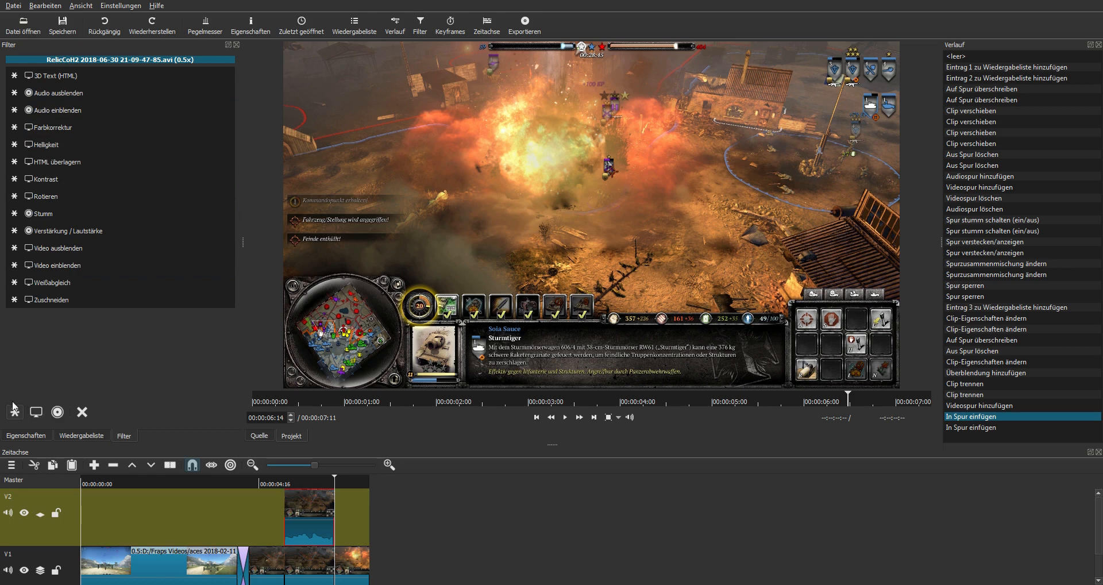
pyautogui.click(35, 412)
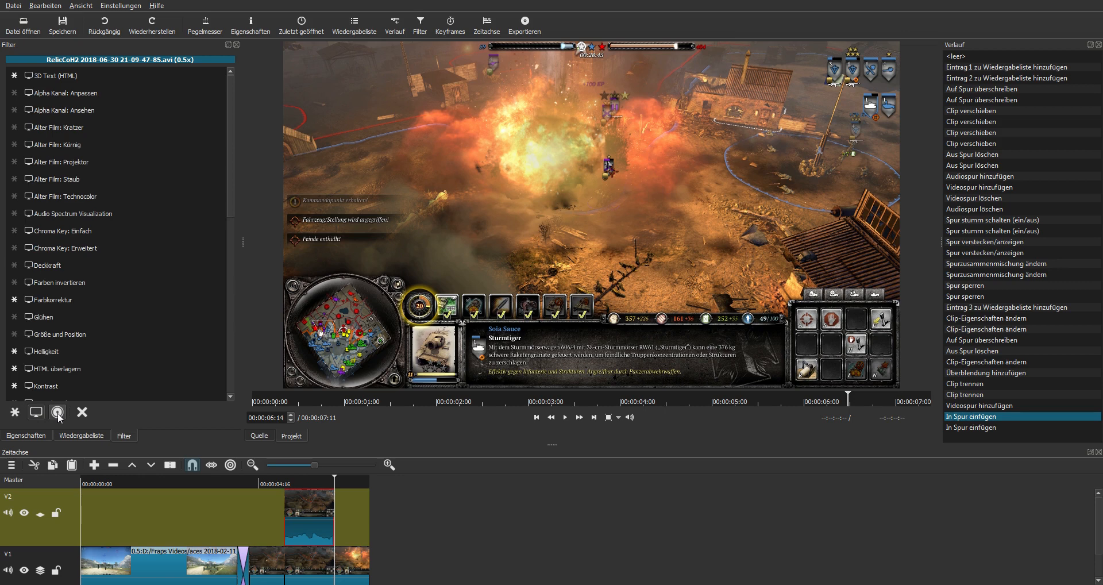
pyautogui.click(58, 412)
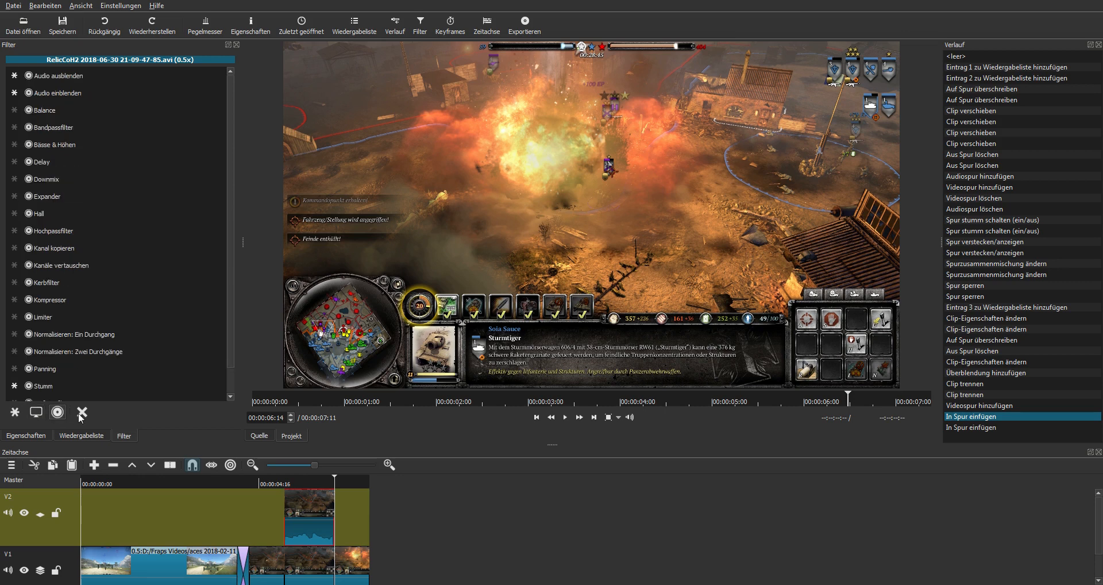
pyautogui.click(82, 412)
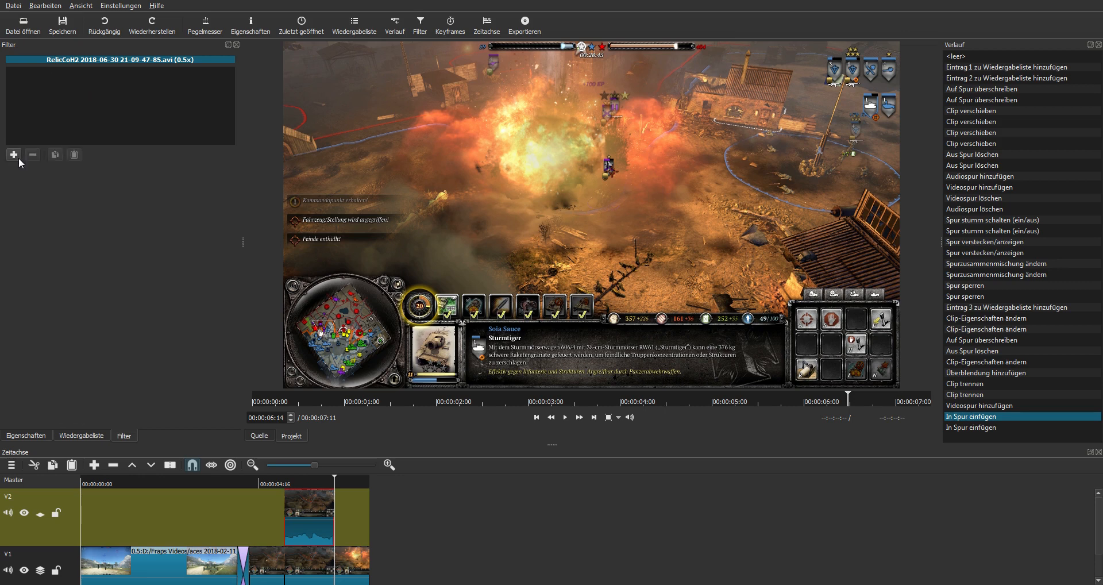
pyautogui.click(18, 157)
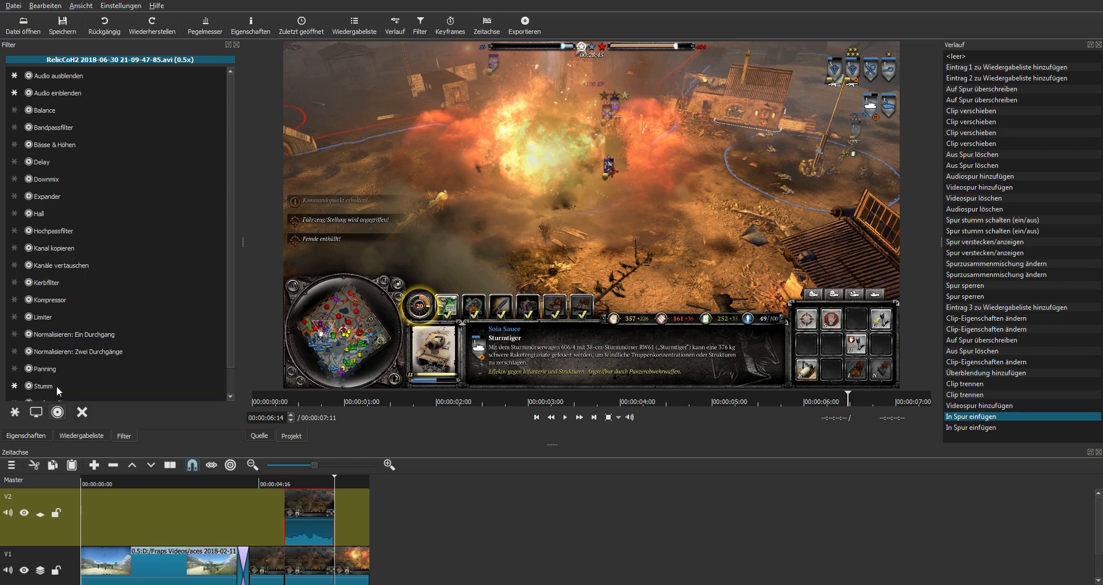
pyautogui.click(36, 411)
pyautogui.scroll(-5, 63, 259)
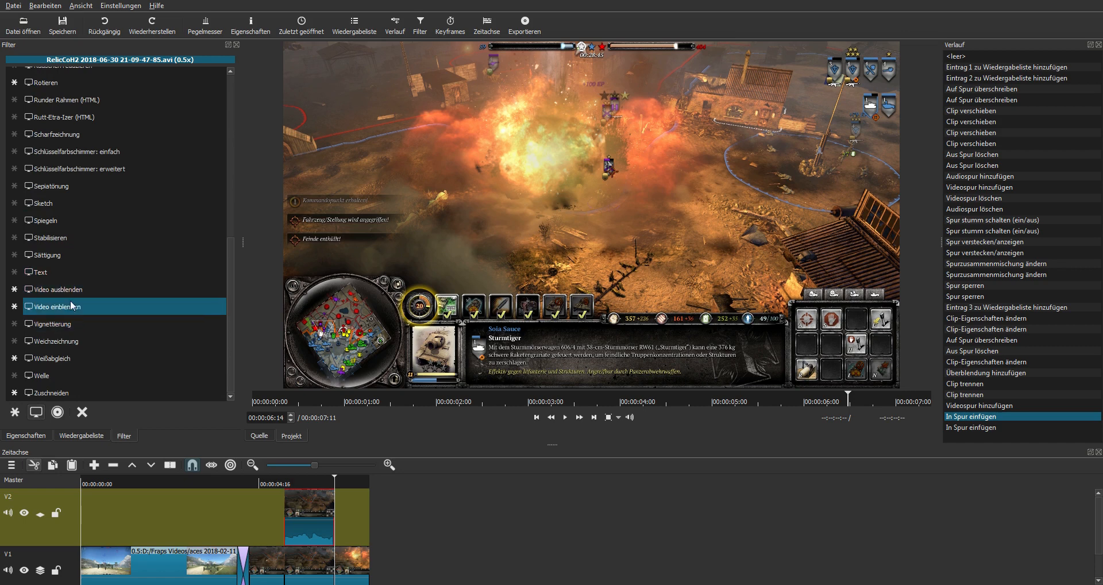
pyautogui.scroll(-2, 69, 305)
pyautogui.scroll(10, 70, 313)
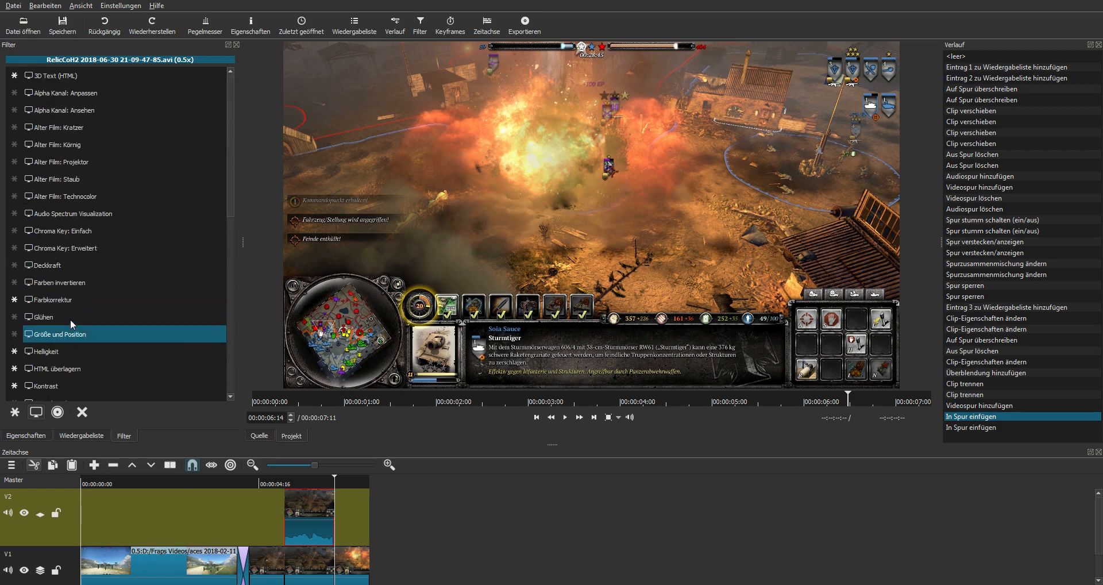
# - Add the 3D Text (HTML) filter to the V2 clip and preview it at 00:00:05:23
pyautogui.click(33, 76)
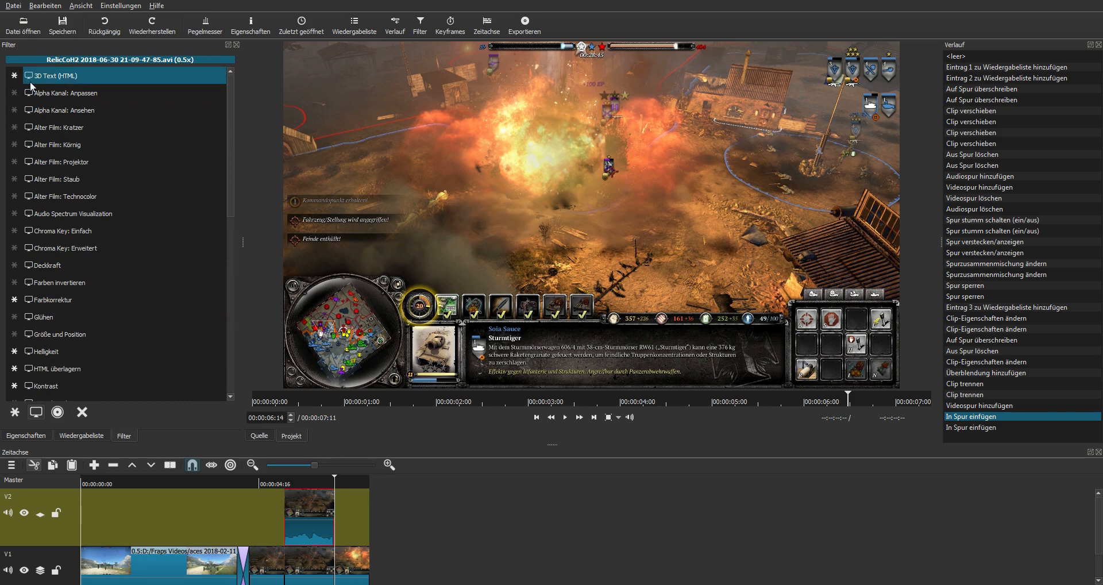
pyautogui.click(31, 81)
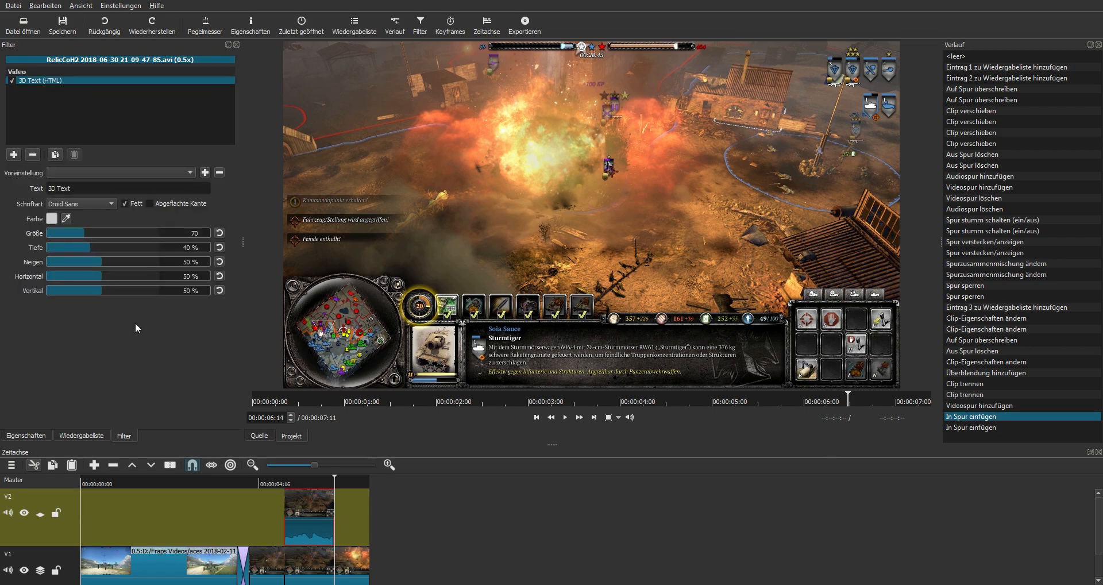
pyautogui.moveTo(313, 482); pyautogui.dragTo(300, 486)
pyautogui.click(298, 481)
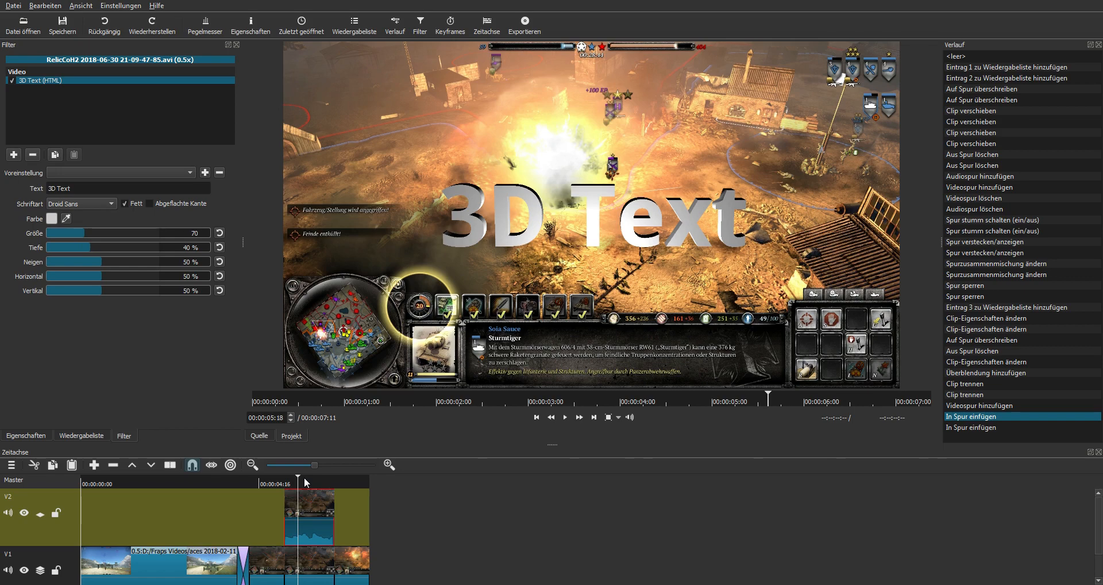
pyautogui.click(307, 478)
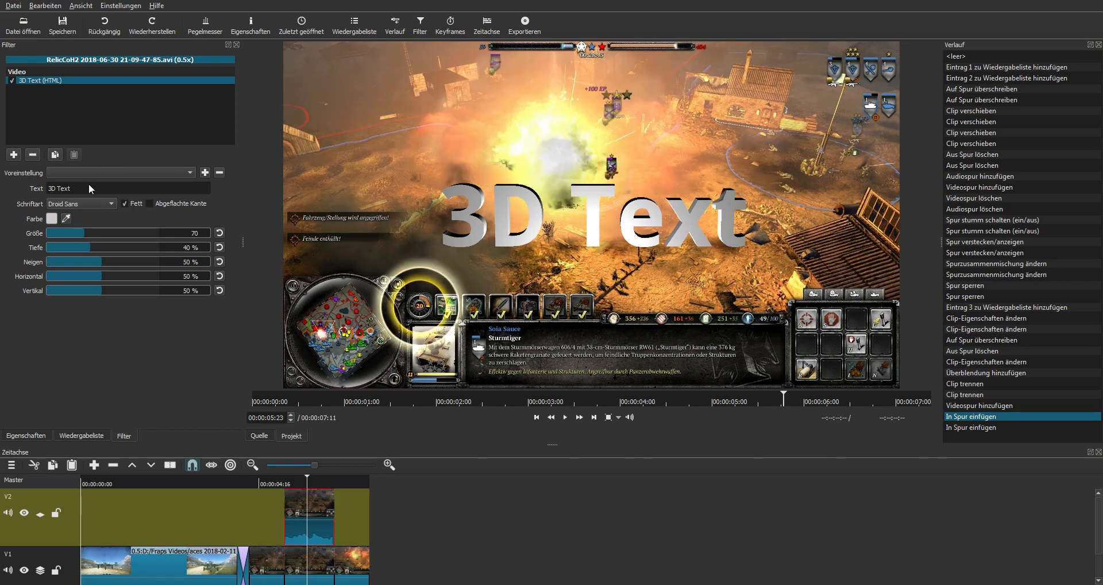
# - Change the 3D text's wording to "Like that?"
pyautogui.moveTo(88, 185); pyautogui.dragTo(48, 188)
pyautogui.click(49, 189)
pyautogui.doubleClick(65, 189)
pyautogui.doubleClick(53, 188)
pyautogui.tripleClick(65, 188)
pyautogui.write('Like')
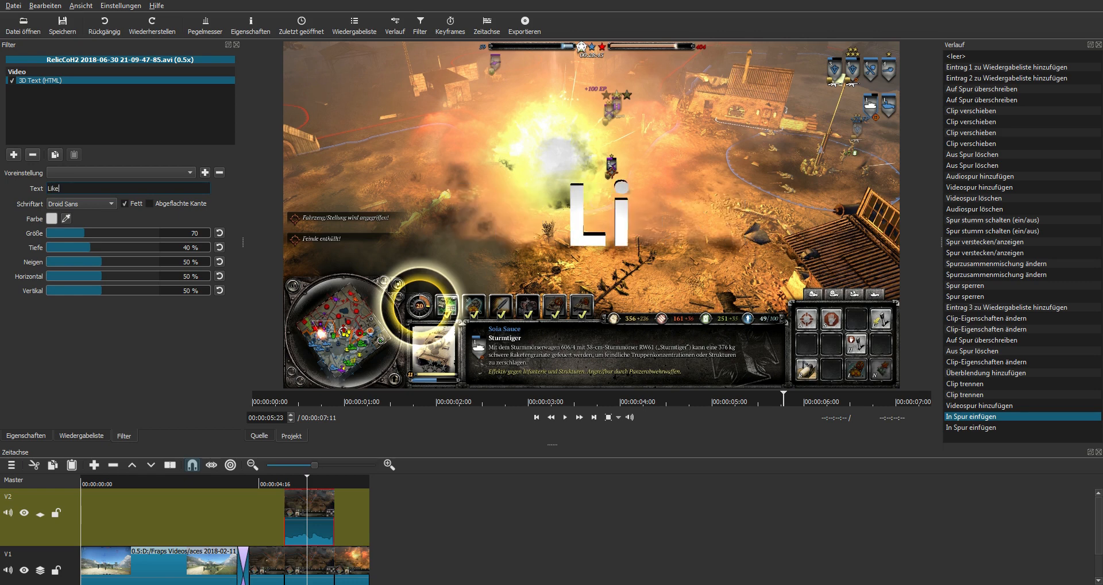
pyautogui.write(' tzhi')
pyautogui.press('BackSpace')
pyautogui.press('BackSpace')
pyautogui.press('BackSpace')
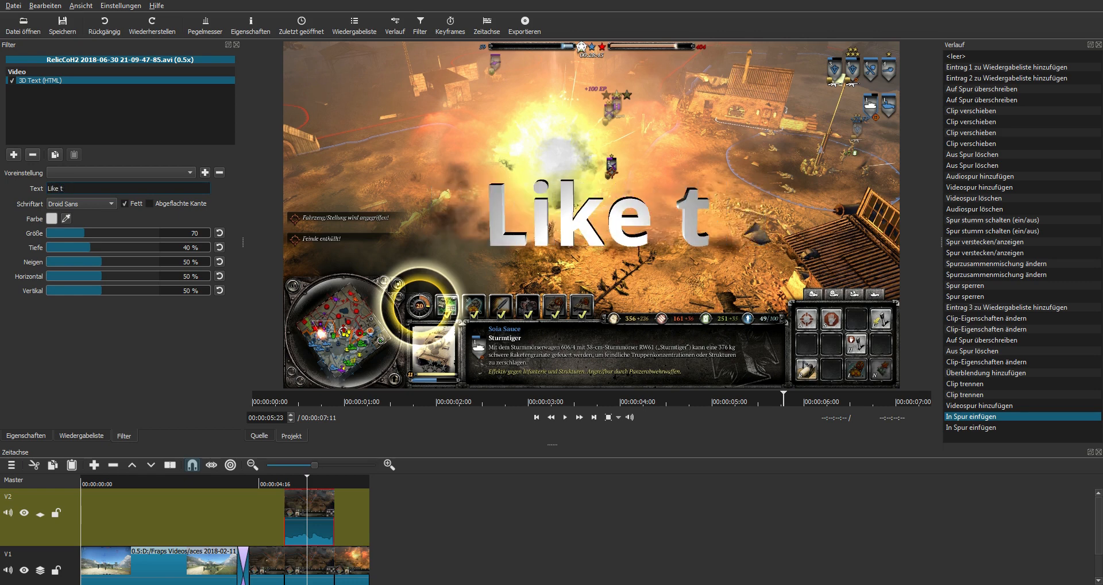
pyautogui.press('BackSpace')
pyautogui.write('hia')
pyautogui.press('BackSpace')
pyautogui.press('BackSpace')
pyautogui.press('BackSpace')
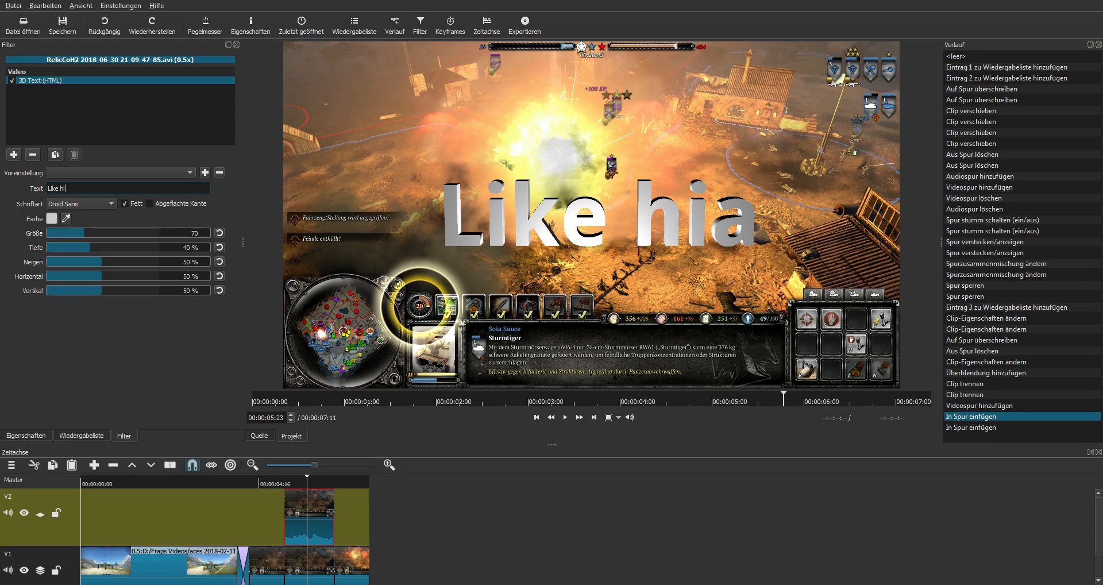
pyautogui.write('that')
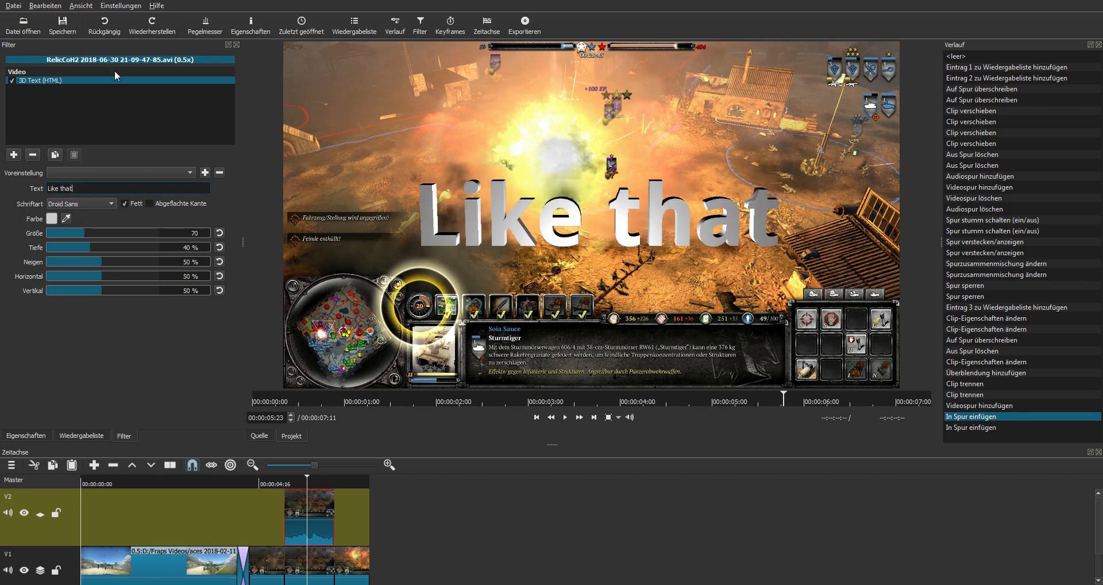
pyautogui.write('?')
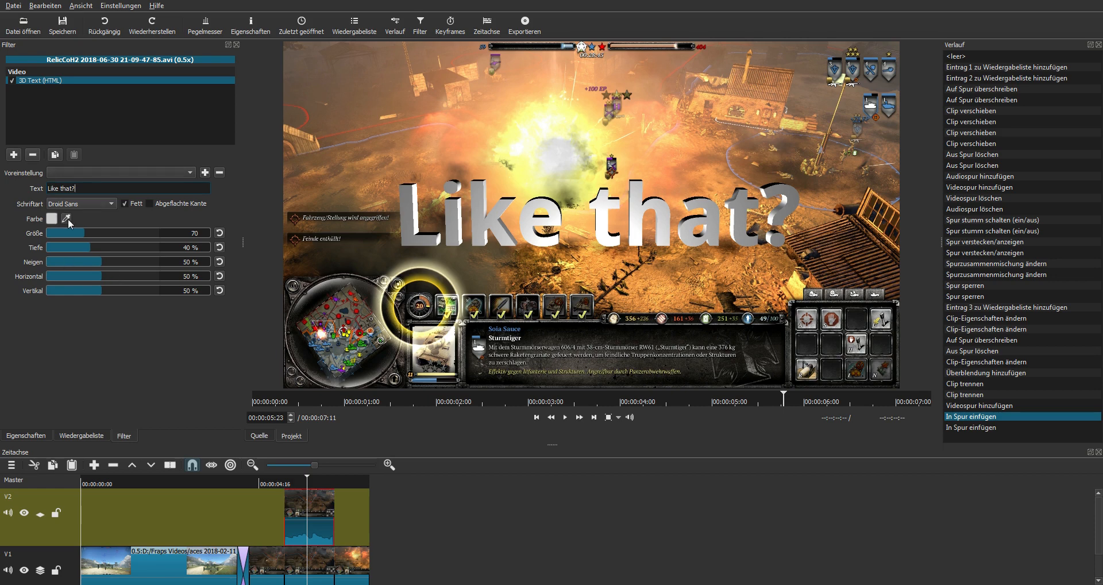
# - Try red and light blue for the 3D text, settle on yellow, and set its size to 91, depth to 50 % and tilt to 51 %
pyautogui.click(546, 394)
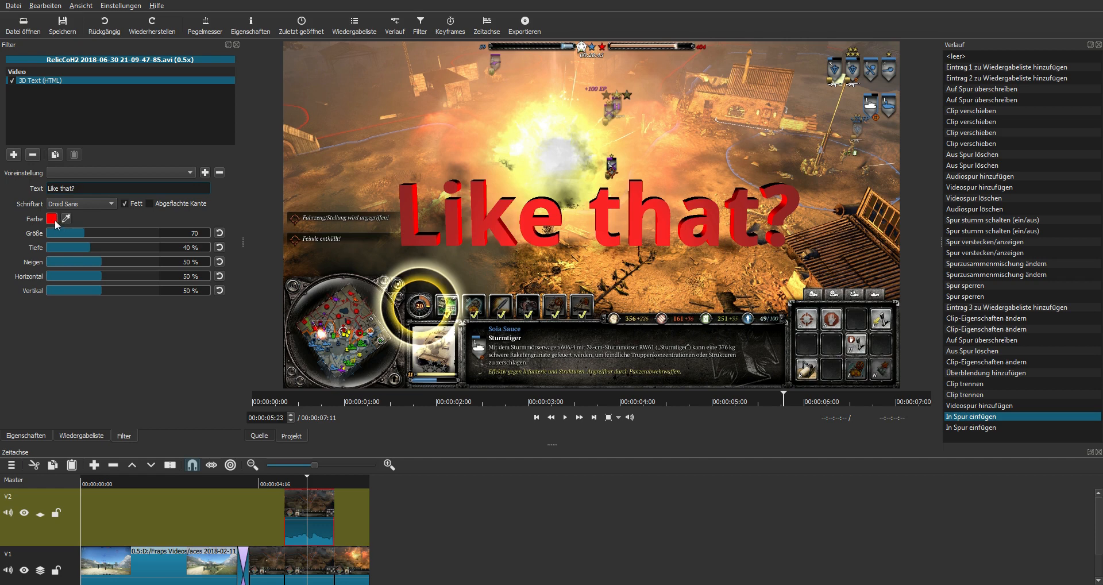
pyautogui.click(625, 401)
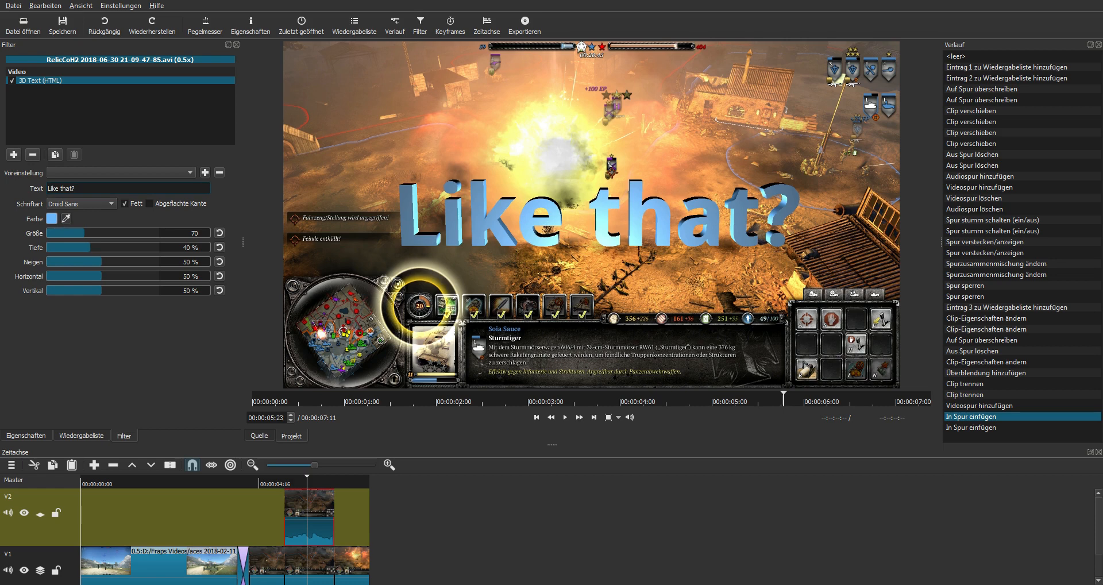
pyautogui.click(440, 309)
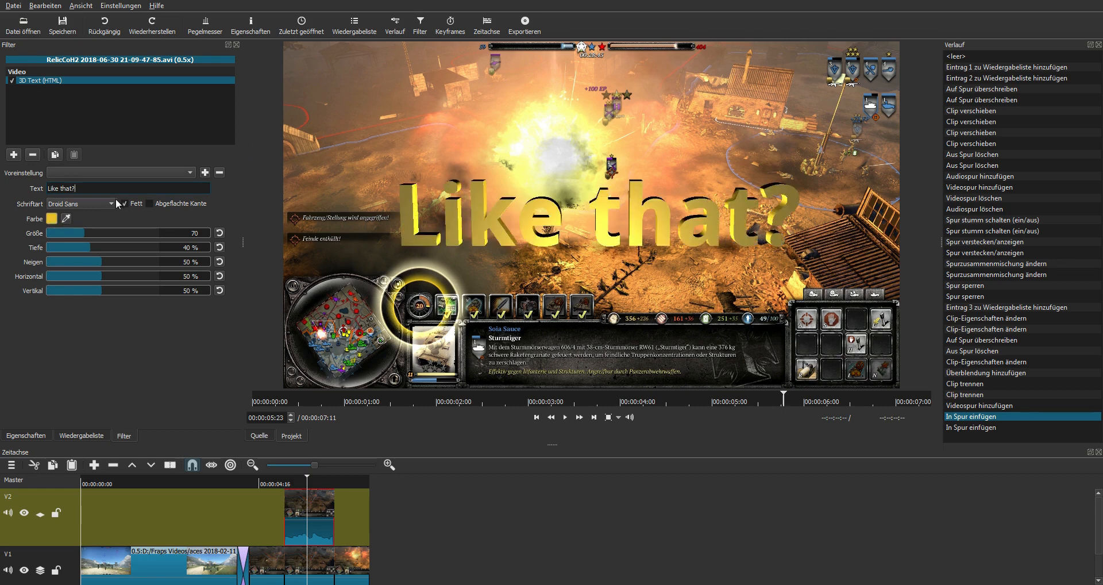
pyautogui.moveTo(74, 237); pyautogui.dragTo(105, 269)
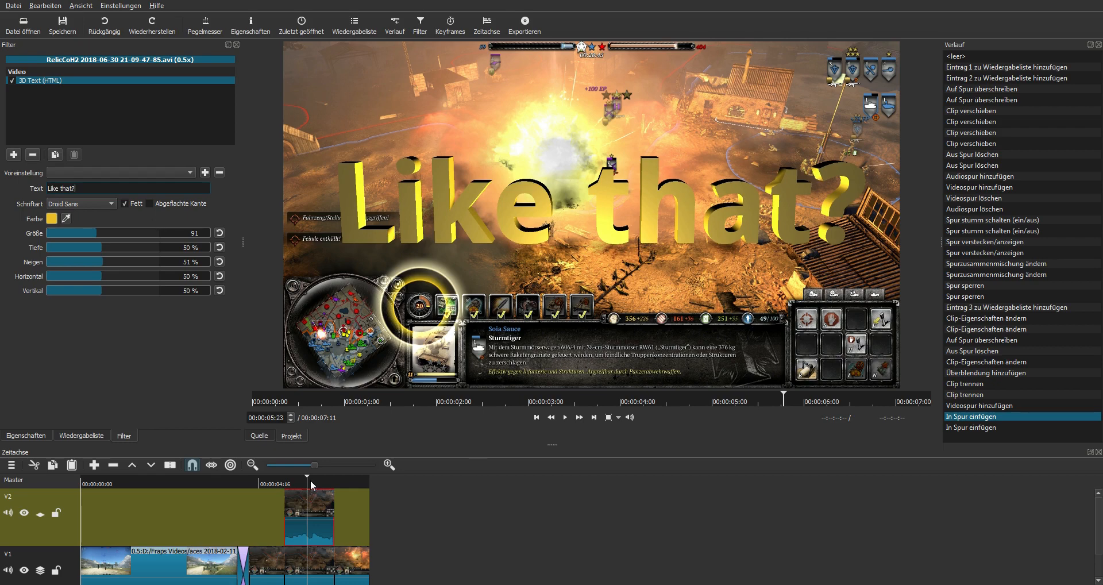
# - Play back the section around the V2 clip to preview the 3D text, and return to 00:00:05:23
pyautogui.moveTo(311, 481); pyautogui.dragTo(260, 480)
pyautogui.press('space')
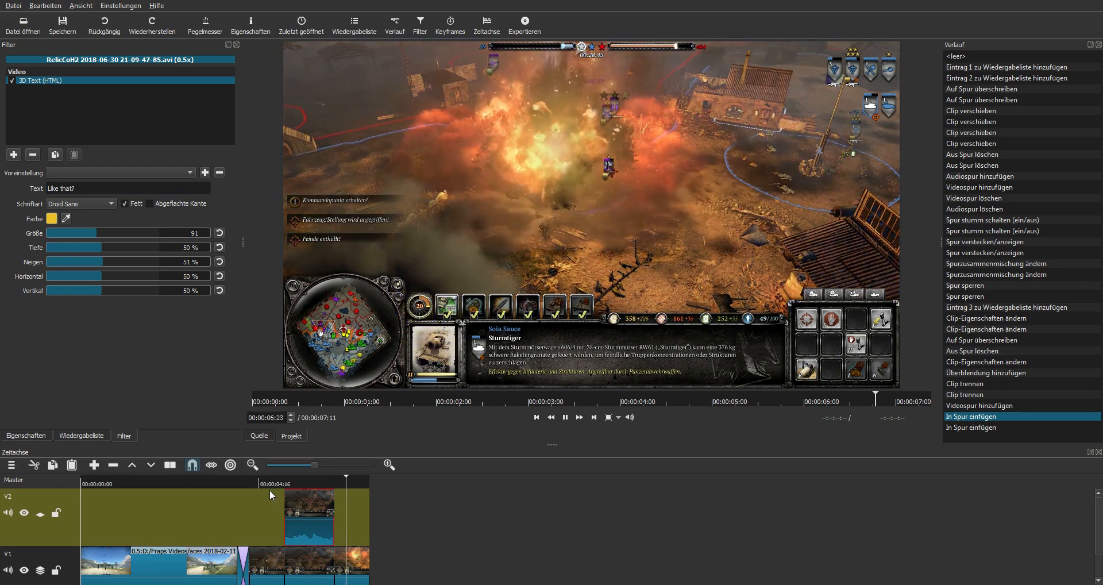
pyautogui.click(284, 483)
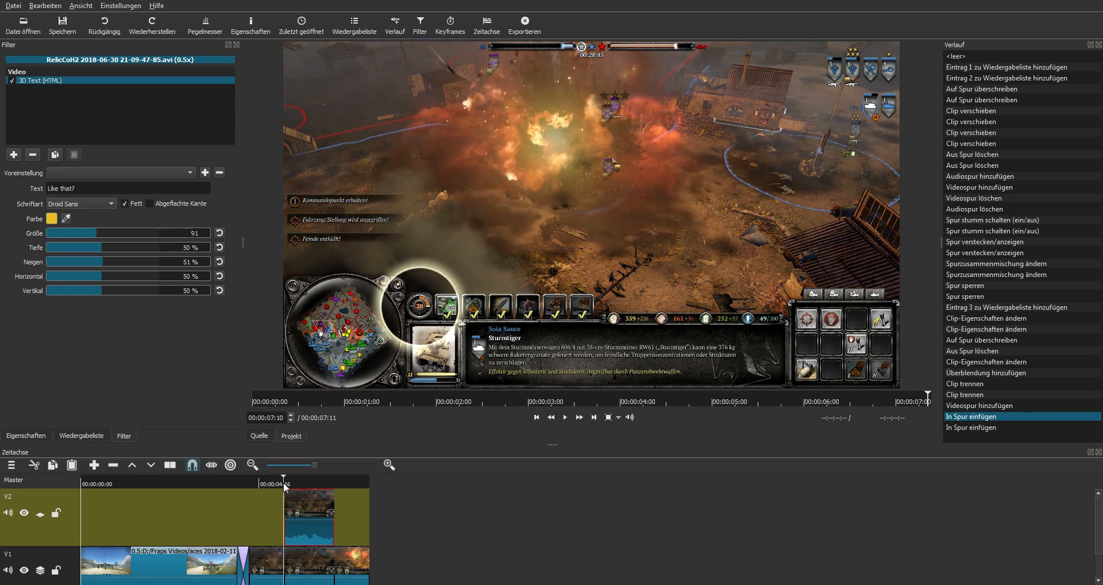
pyautogui.click(308, 477)
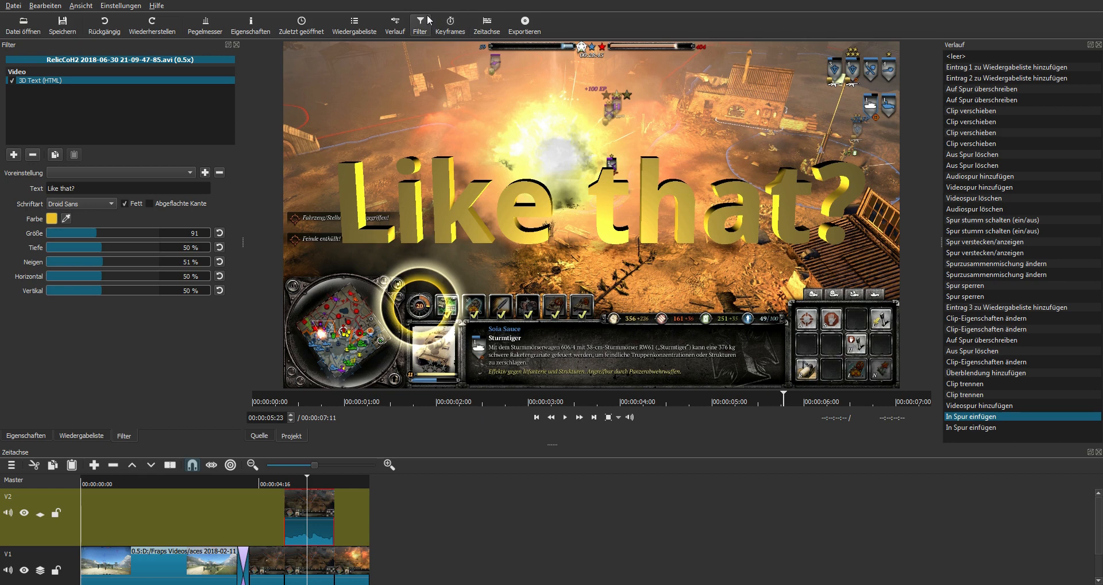
# - Look through the video filters available for the V2 clip
pyautogui.click(14, 155)
pyautogui.scroll(-5, 101, 205)
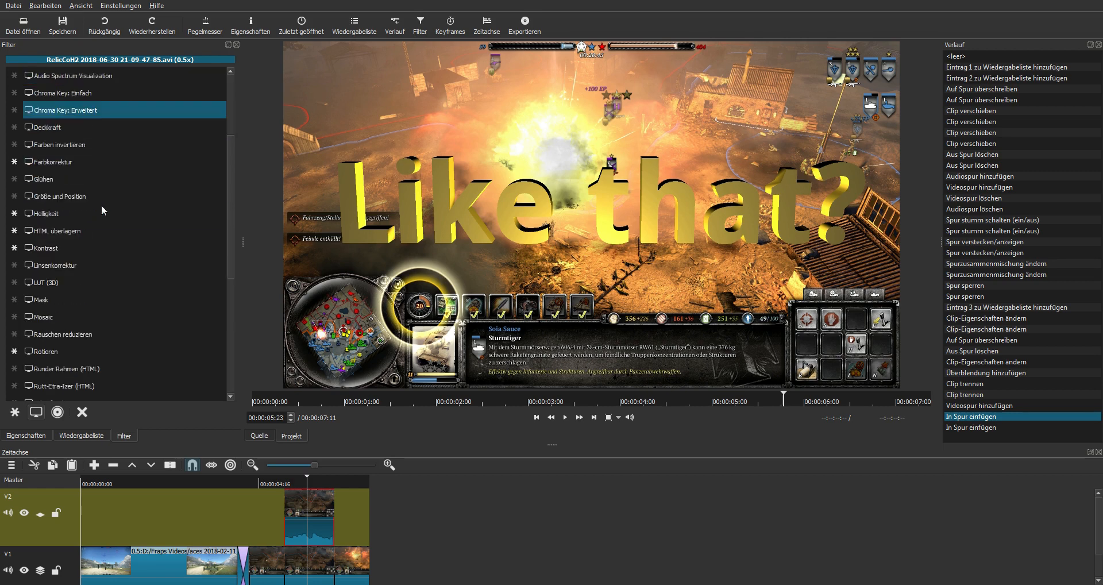
pyautogui.scroll(-4, 101, 362)
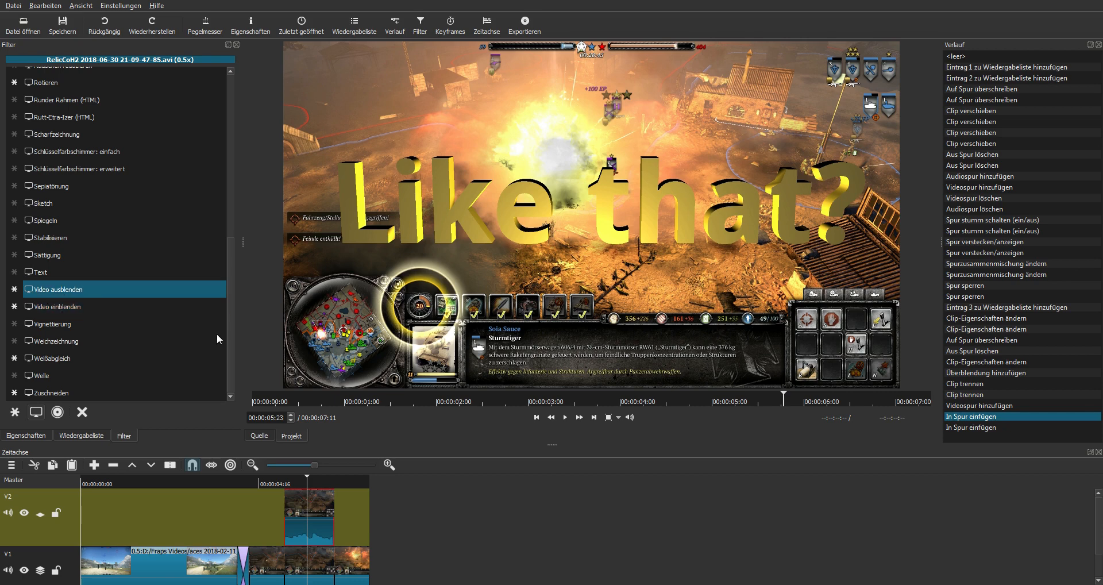
pyautogui.scroll(-2, 336, 519)
pyautogui.scroll(1, 336, 518)
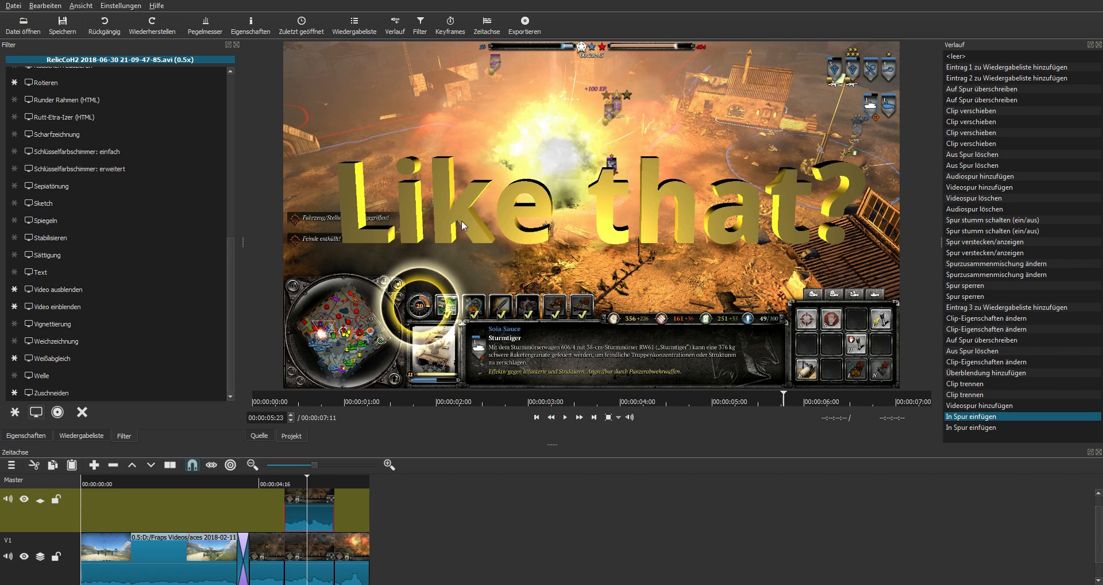
# - Toggle the compositing of track V2 and switch it back
pyautogui.click(41, 499)
pyautogui.click(42, 500)
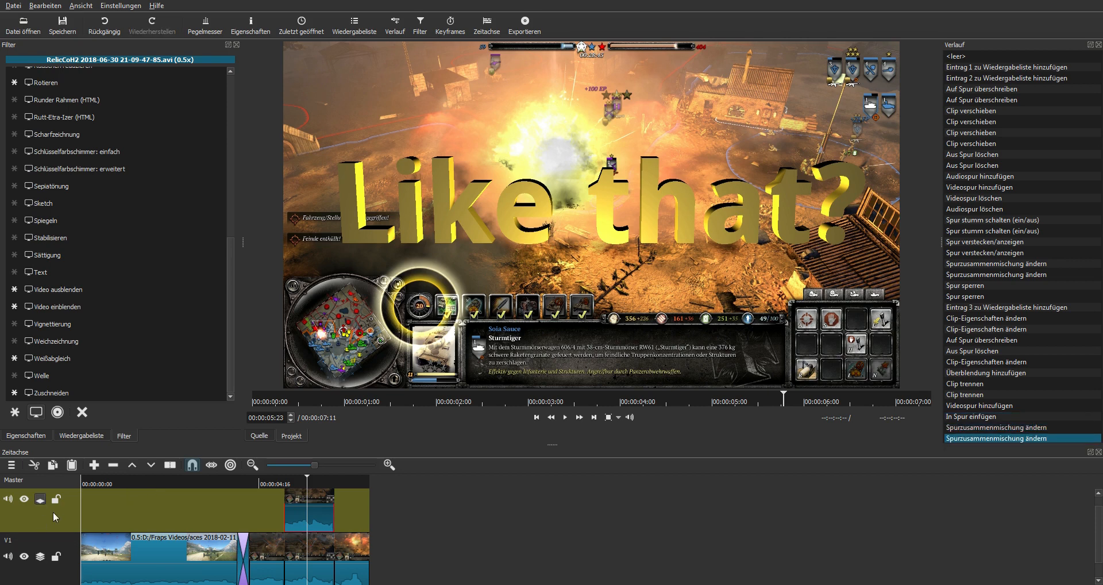
# - Add the Video ausblenden filter to the V2 clip and shorten its fade-out on the timeline
pyautogui.click(189, 395)
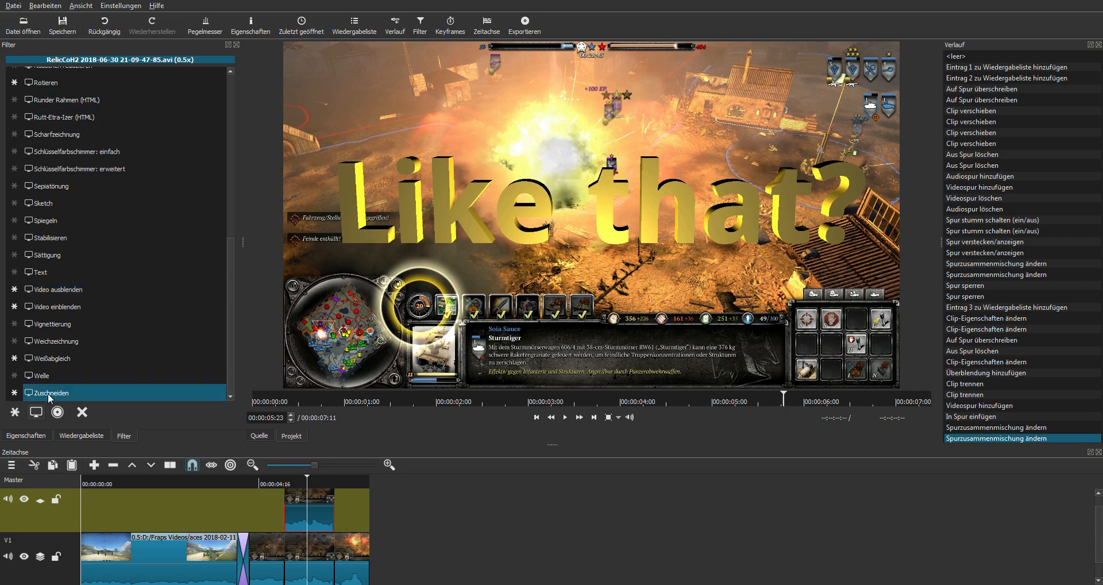
pyautogui.click(144, 289)
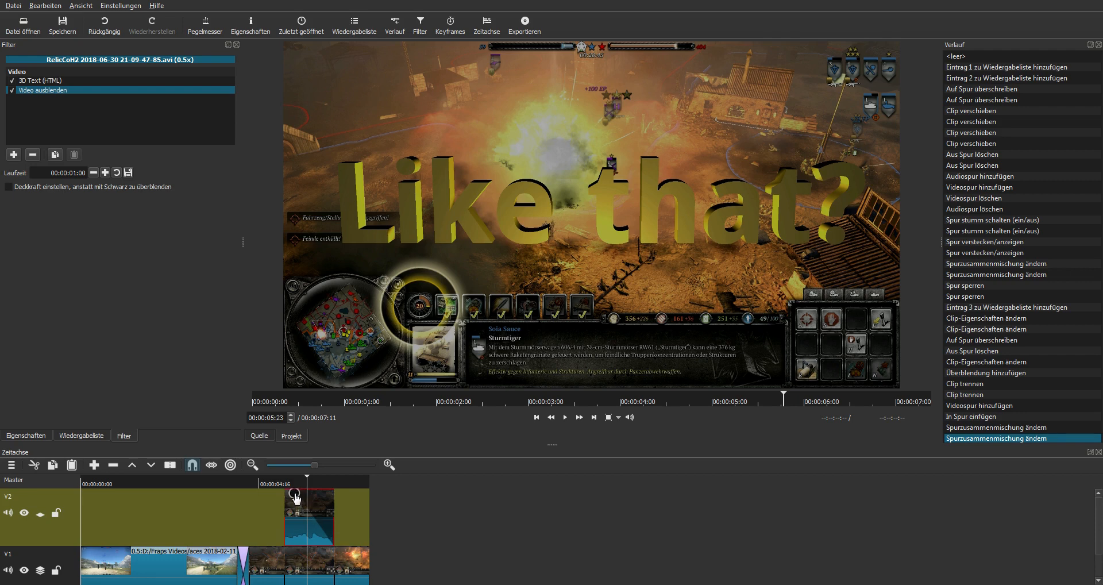
pyautogui.moveTo(296, 498); pyautogui.dragTo(325, 499)
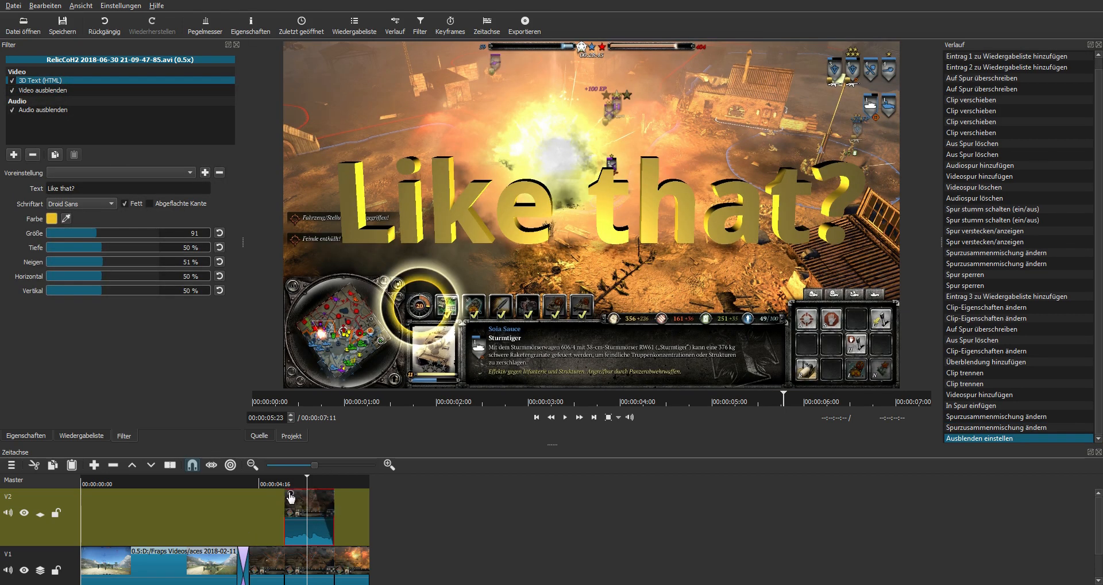
# - Fade in the start of the V2 clip over about 9 frames and adjust its fade-out to about 12 frames
pyautogui.moveTo(291, 498); pyautogui.dragTo(311, 502)
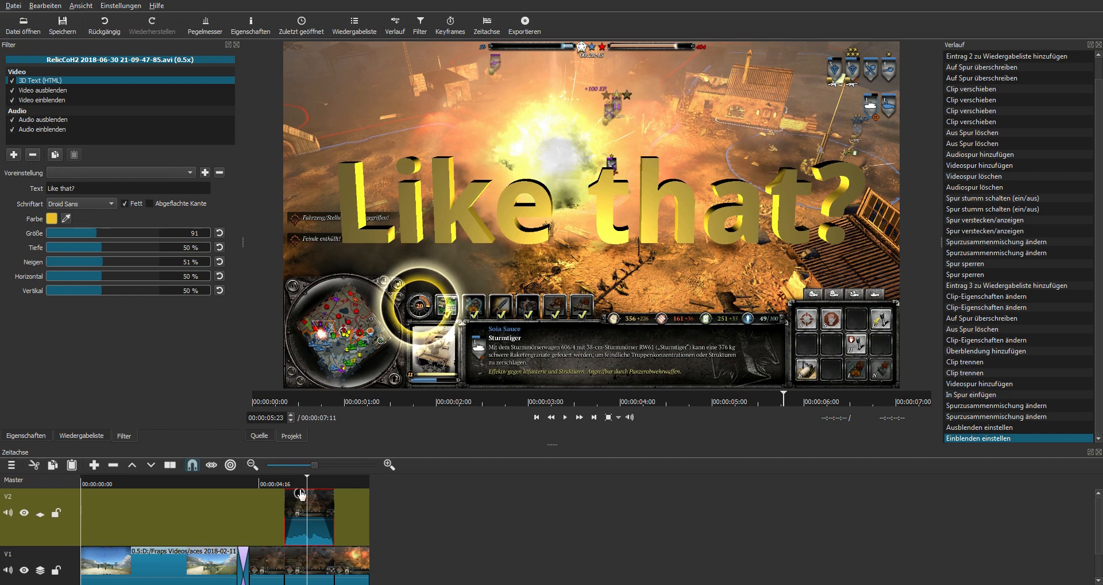
pyautogui.moveTo(301, 494); pyautogui.dragTo(288, 500)
pyautogui.moveTo(295, 495)
pyautogui.mouseDown()
pyautogui.moveTo(330, 501)
pyautogui.moveTo(301, 494)
pyautogui.mouseUp()
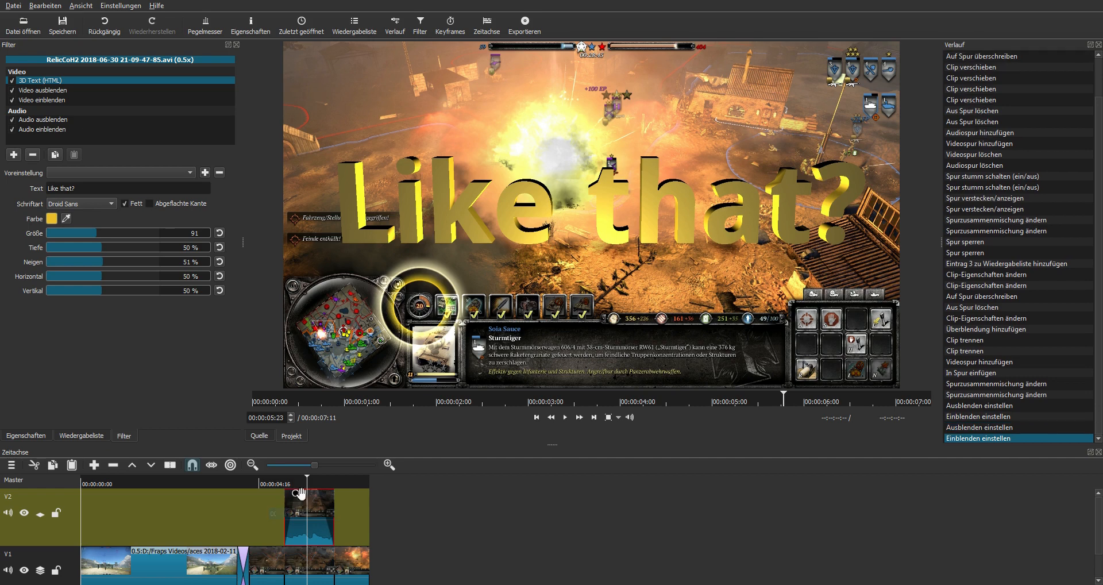
# - Play back the faded V2 clip from 00:00:04:24 to check its fades, and return to just before the clip
pyautogui.click(269, 480)
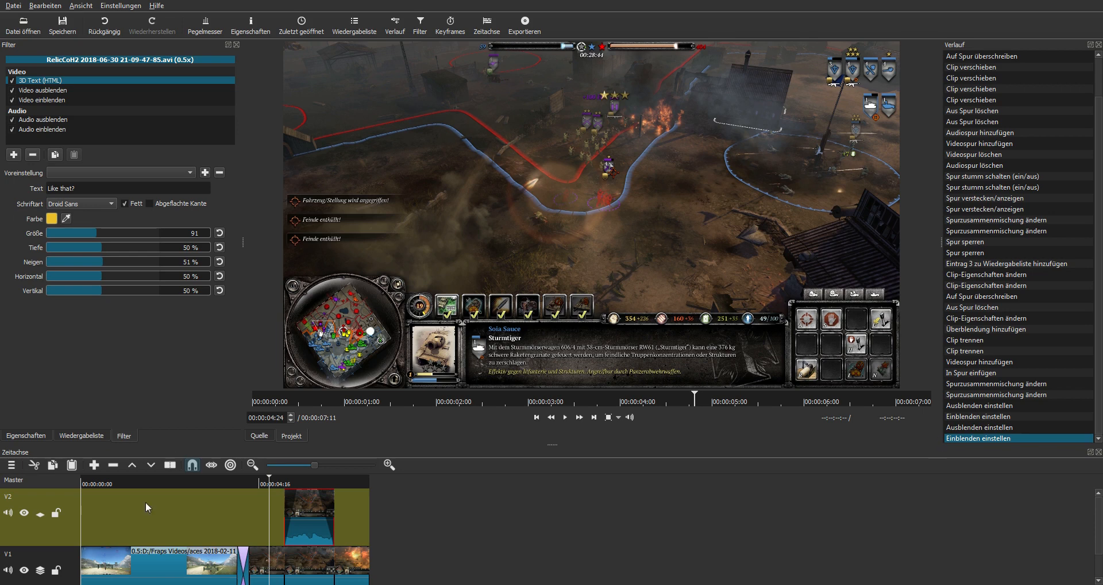
pyautogui.press('space')
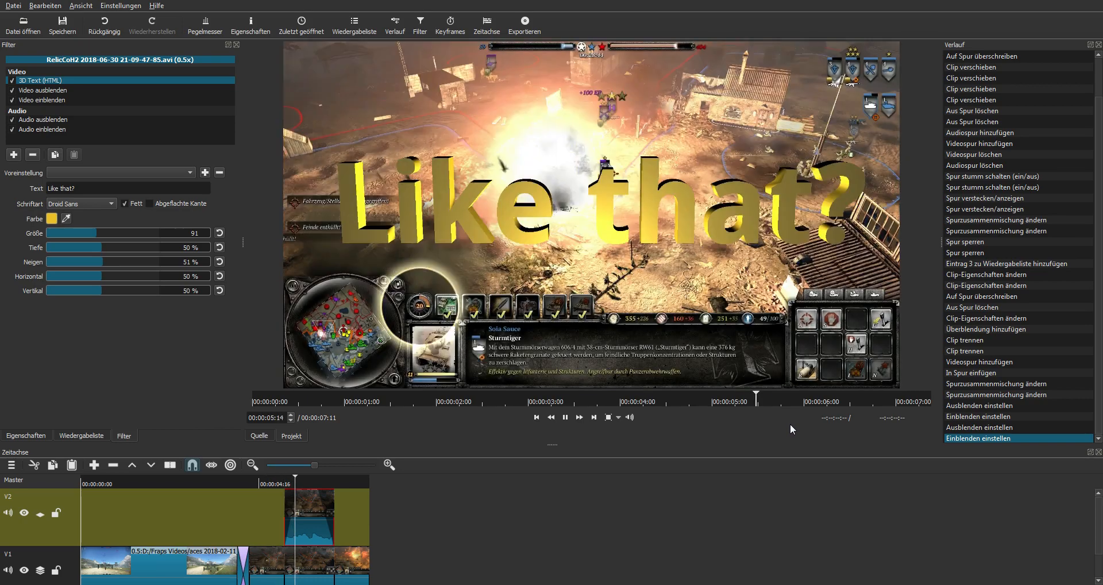
pyautogui.press('space')
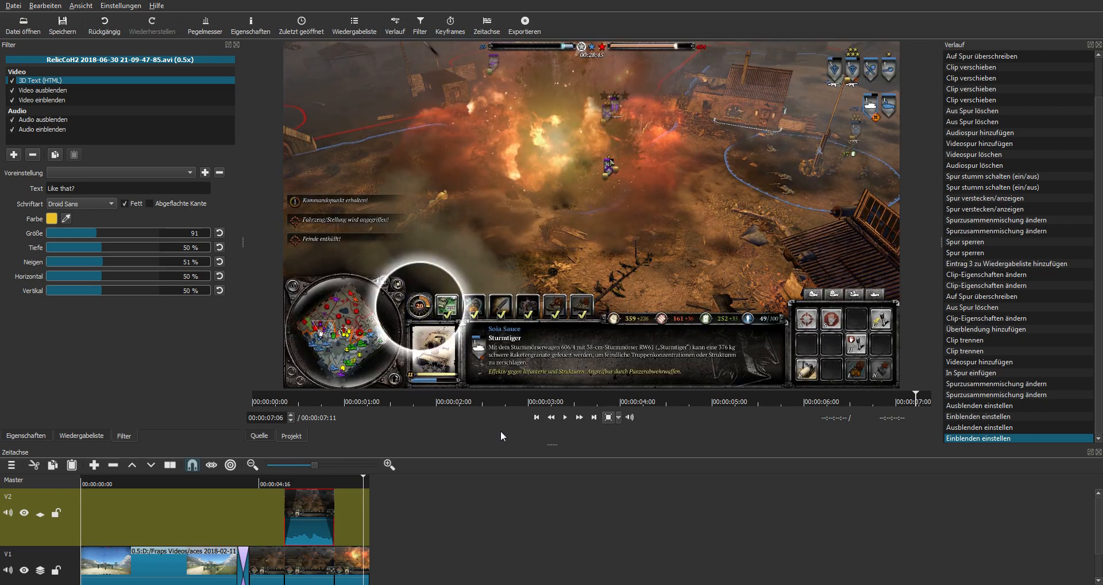
pyautogui.click(269, 483)
pyautogui.moveTo(274, 486)
pyautogui.mouseDown()
pyautogui.moveTo(291, 491)
pyautogui.moveTo(264, 487)
pyautogui.mouseUp()
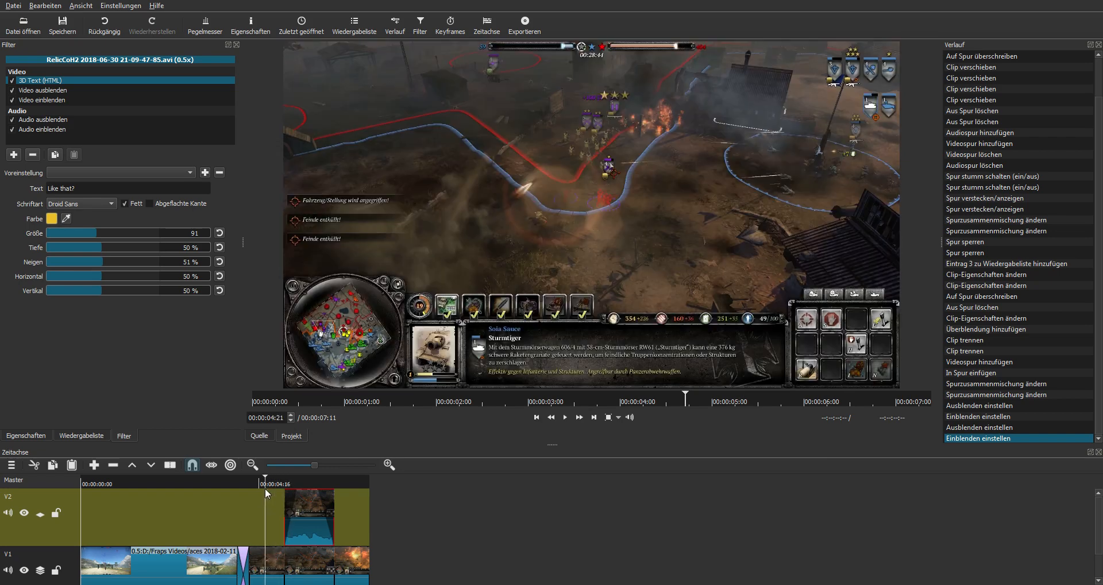
# - Inspect the settings of the V2 clip's video and audio fade filters, and remove the audio fades
pyautogui.click(58, 90)
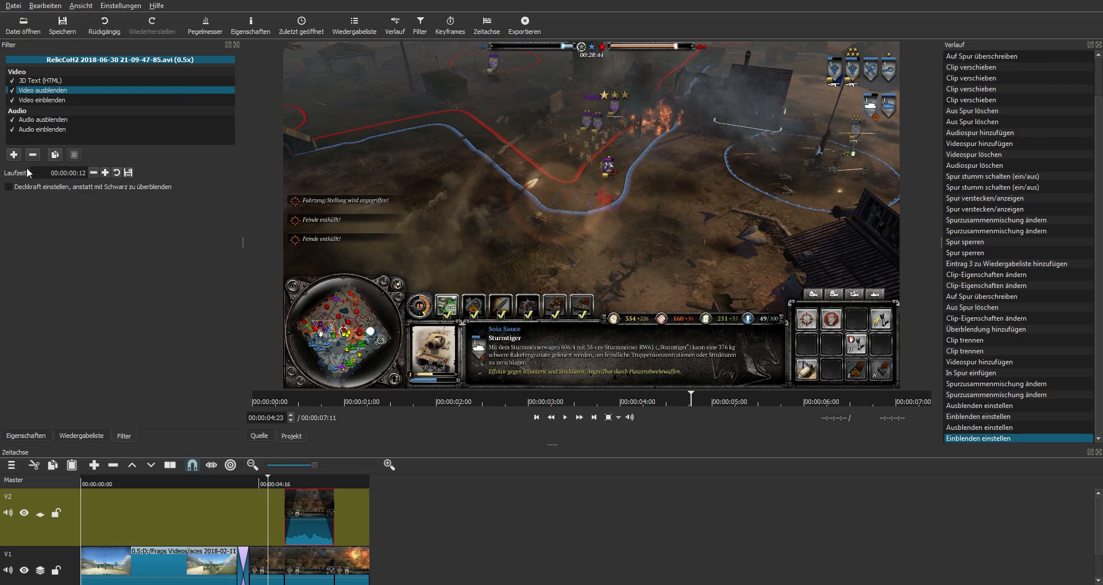
pyautogui.click(19, 188)
pyautogui.click(56, 97)
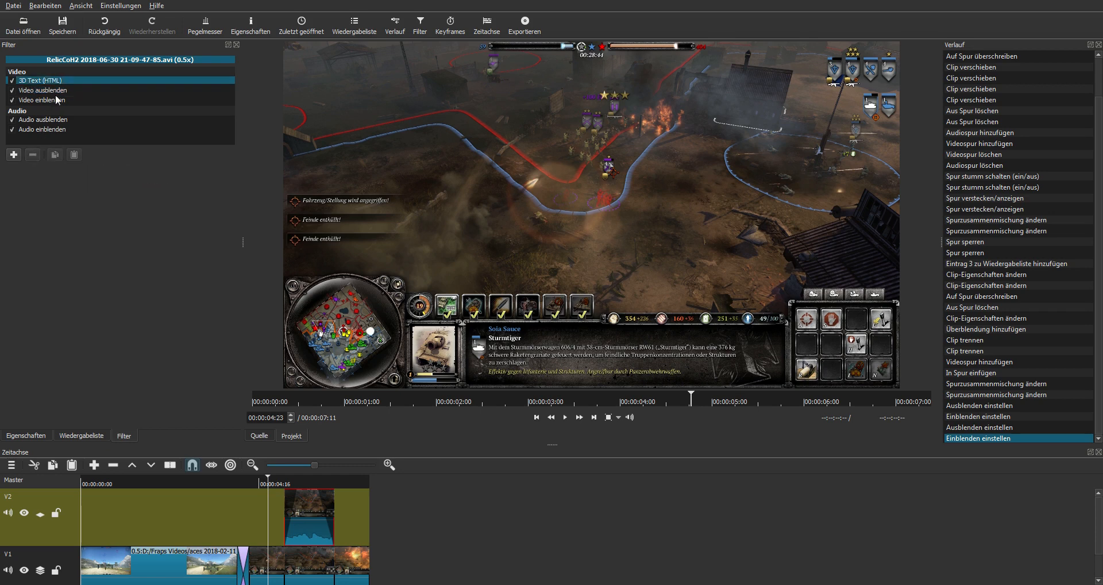
pyautogui.click(56, 99)
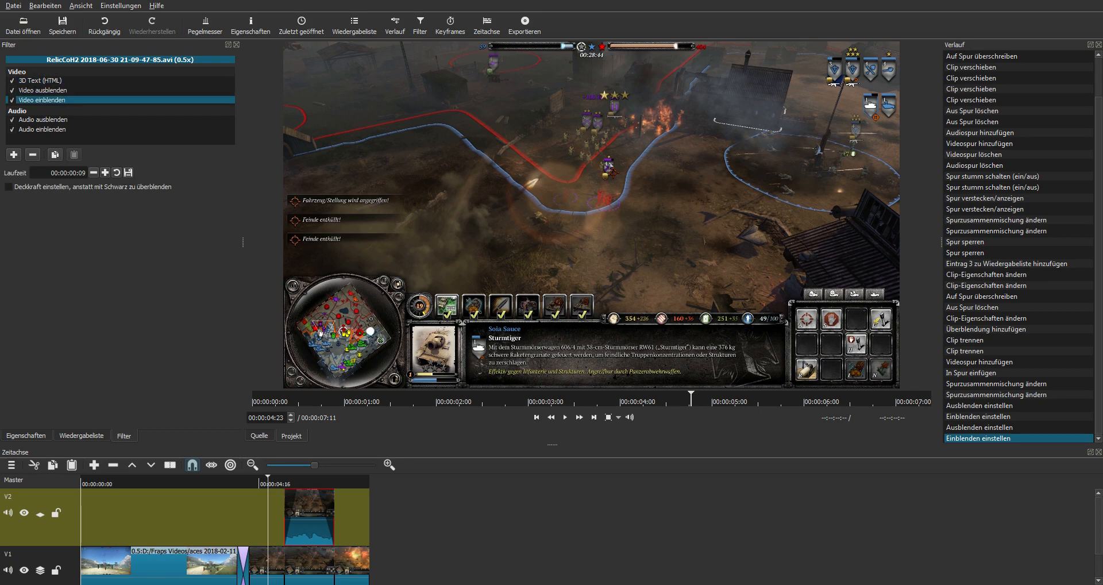
pyautogui.click(55, 127)
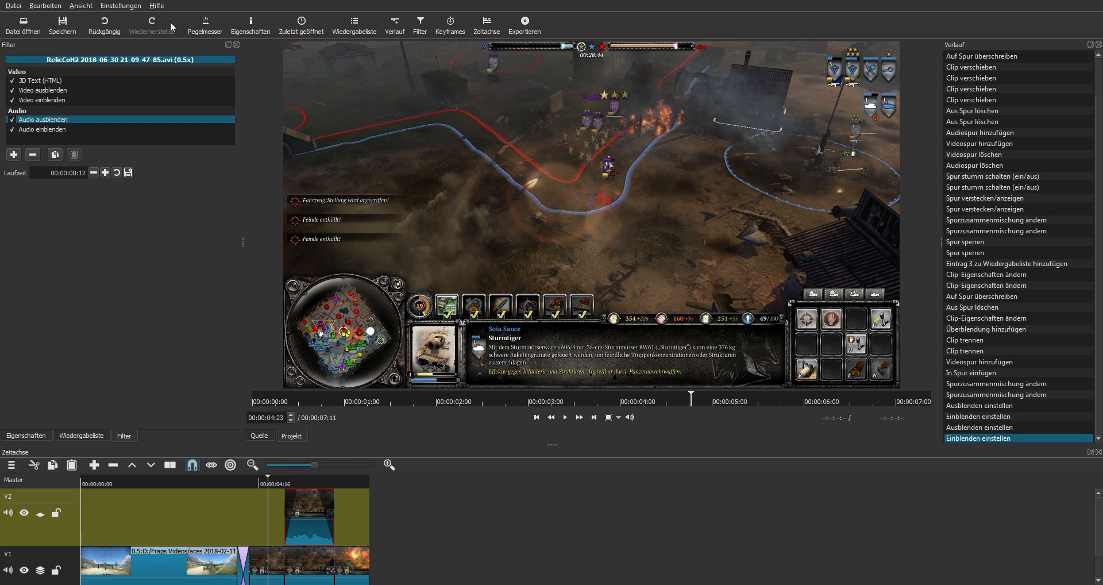
pyautogui.click(33, 159)
pyautogui.click(32, 160)
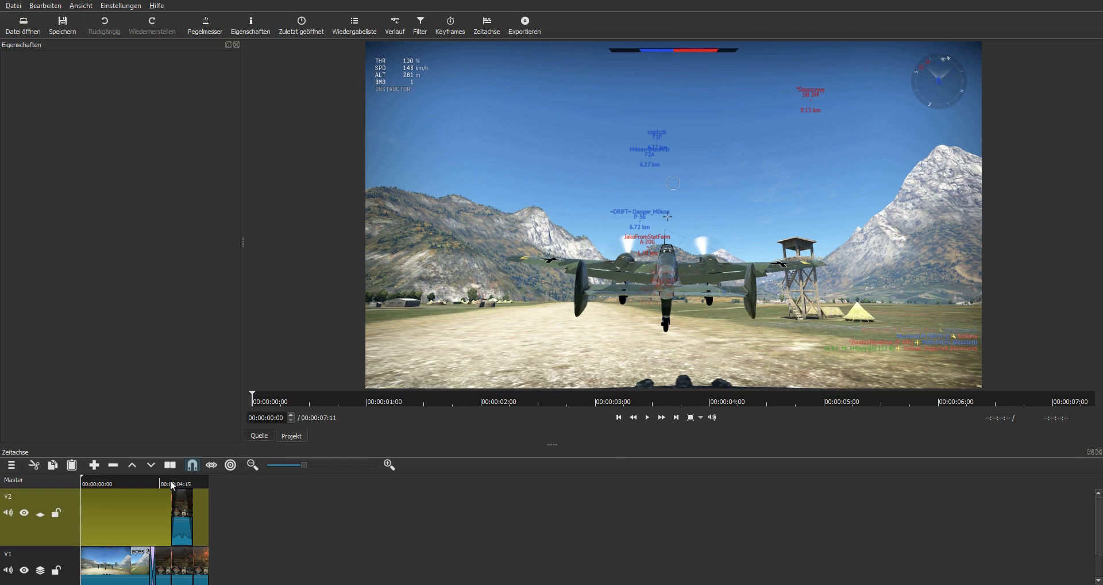
# - Scrub and play back the project around the V2 clip to review it, and return to 00:00:01:01
pyautogui.moveTo(172, 484); pyautogui.dragTo(163, 480)
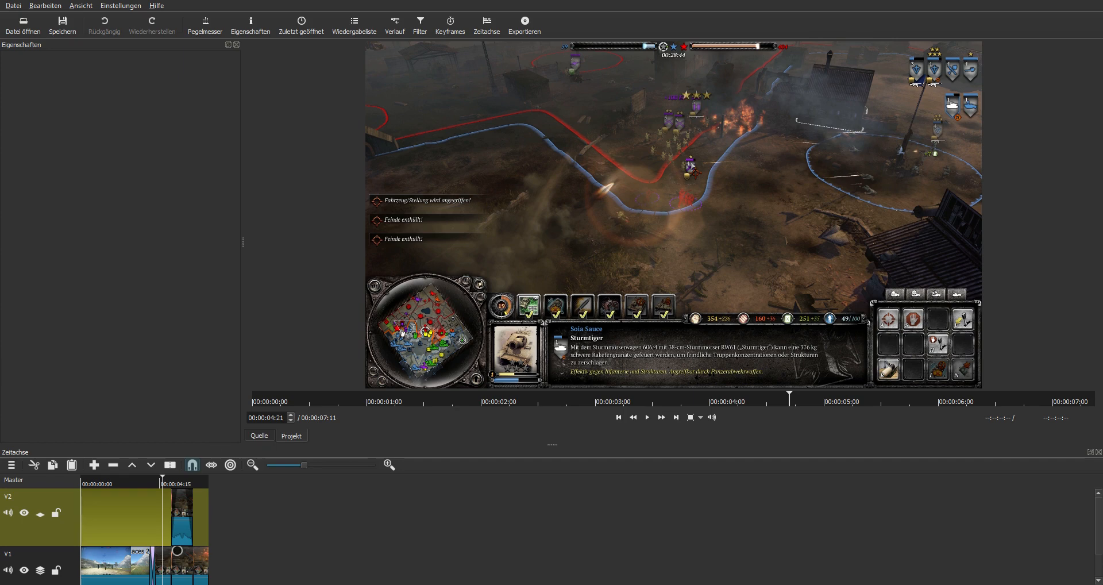
pyautogui.moveTo(180, 495)
pyautogui.click(83, 484)
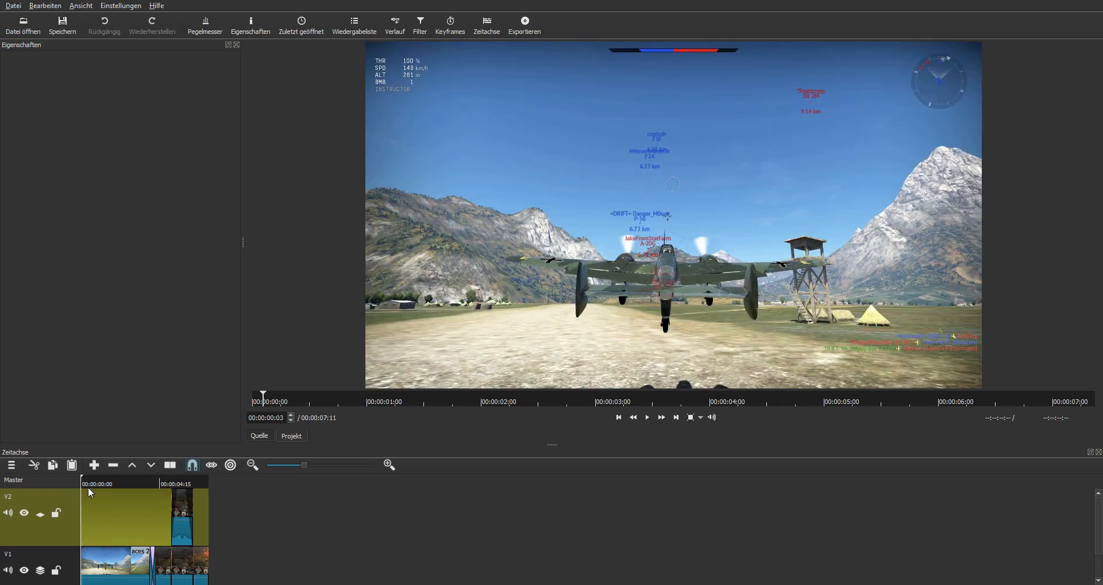
pyautogui.moveTo(88, 487); pyautogui.dragTo(172, 524)
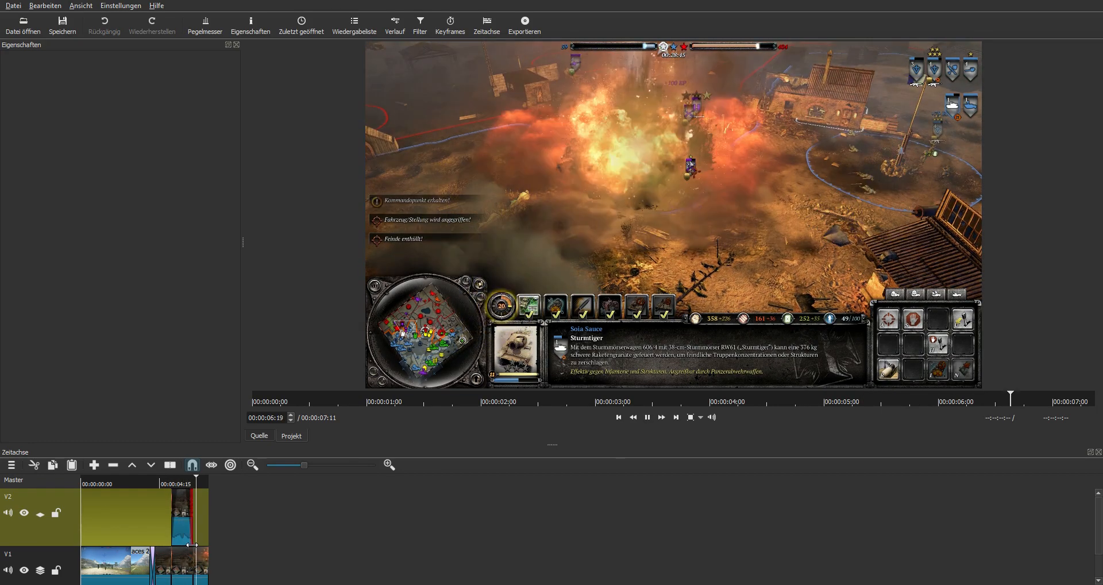
pyautogui.press('space')
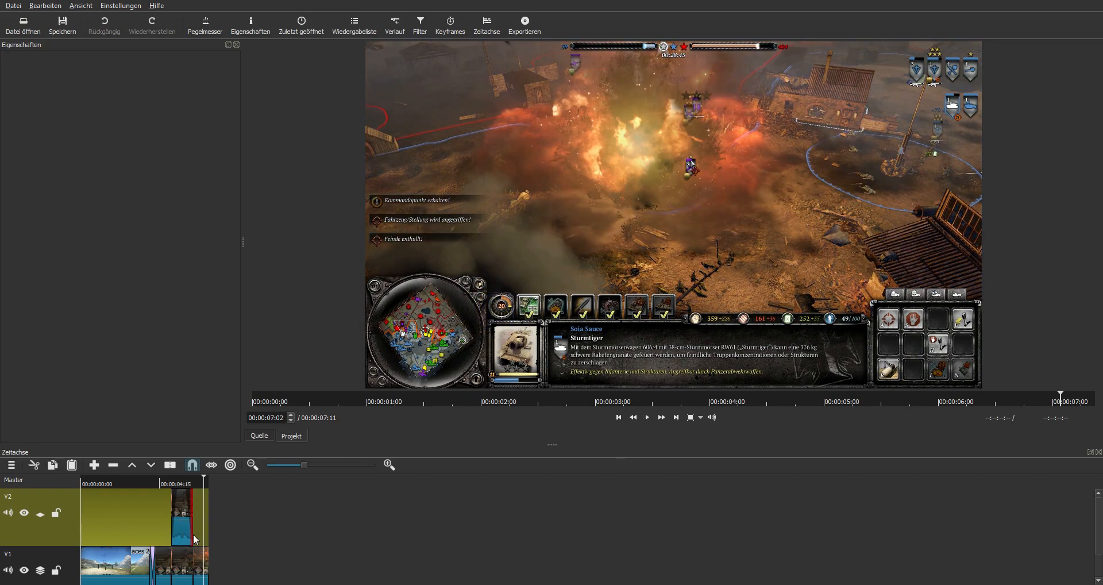
pyautogui.click(158, 484)
pyautogui.press('space')
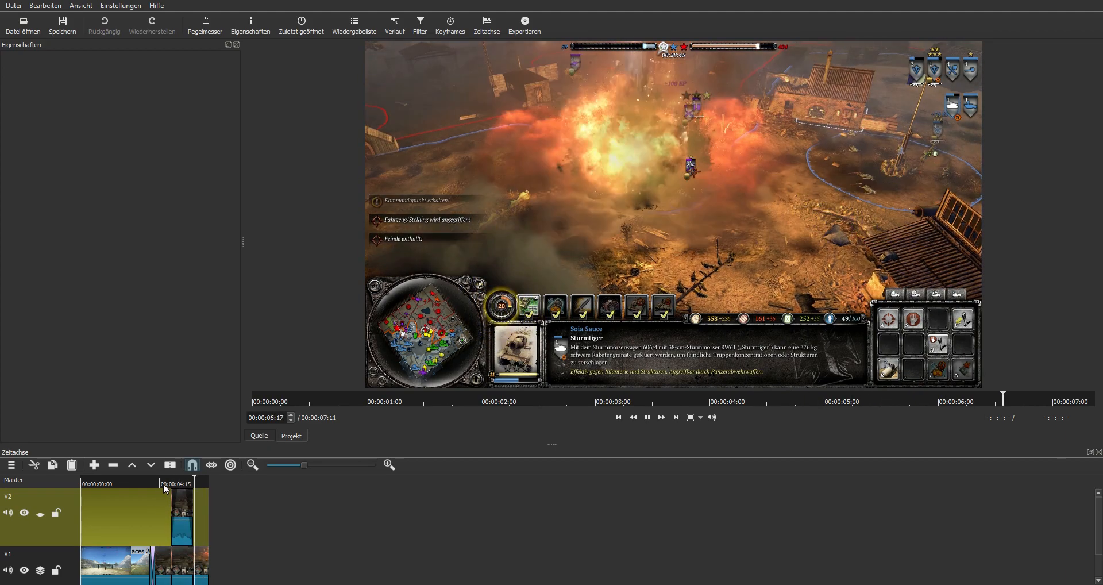
pyautogui.click(98, 483)
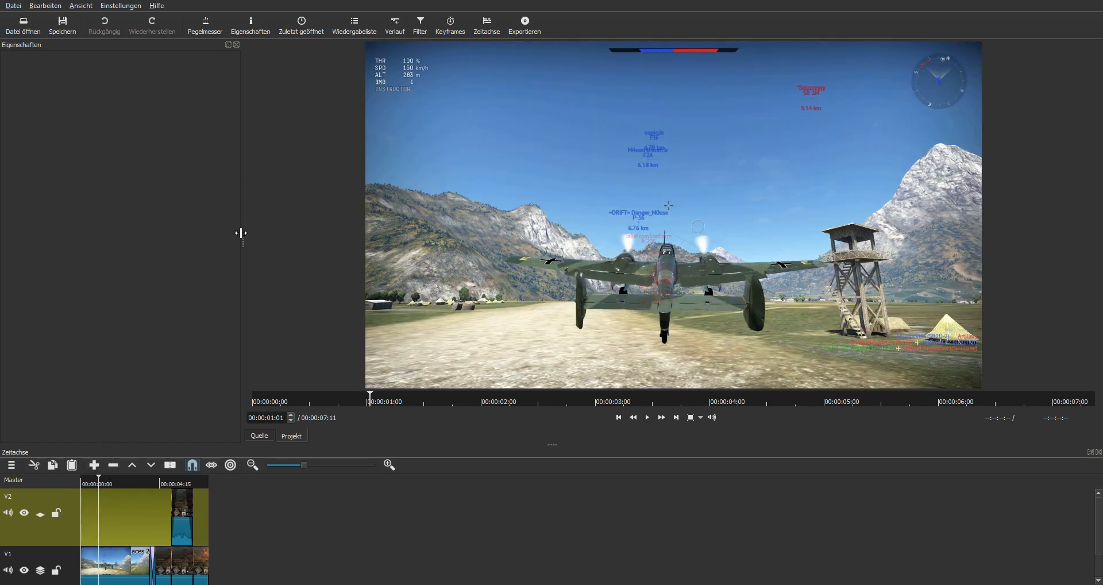
# - Rearrange the workspace by narrowing the properties panel, enlarging and magnifying the timeline, and showing the Verlauf panel
pyautogui.moveTo(241, 232); pyautogui.dragTo(172, 246)
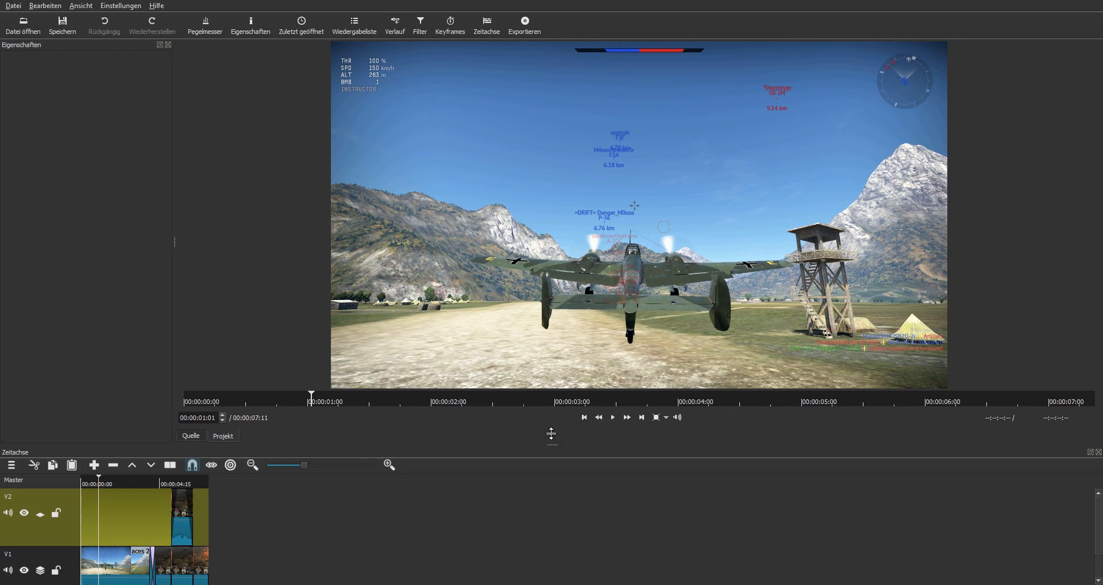
pyautogui.moveTo(551, 444); pyautogui.dragTo(551, 409)
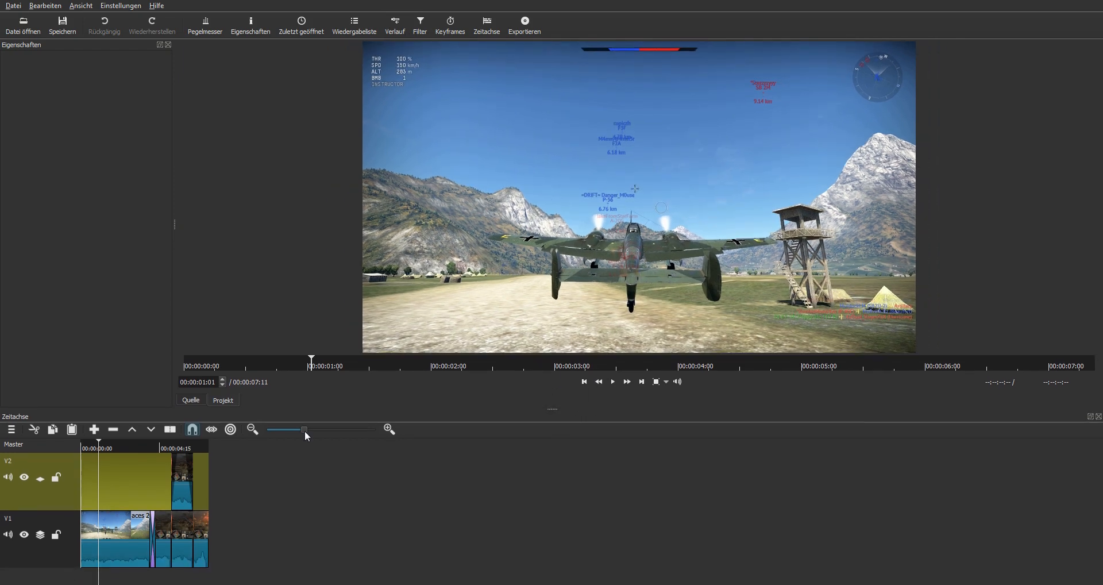
pyautogui.click(390, 429)
pyautogui.click(394, 428)
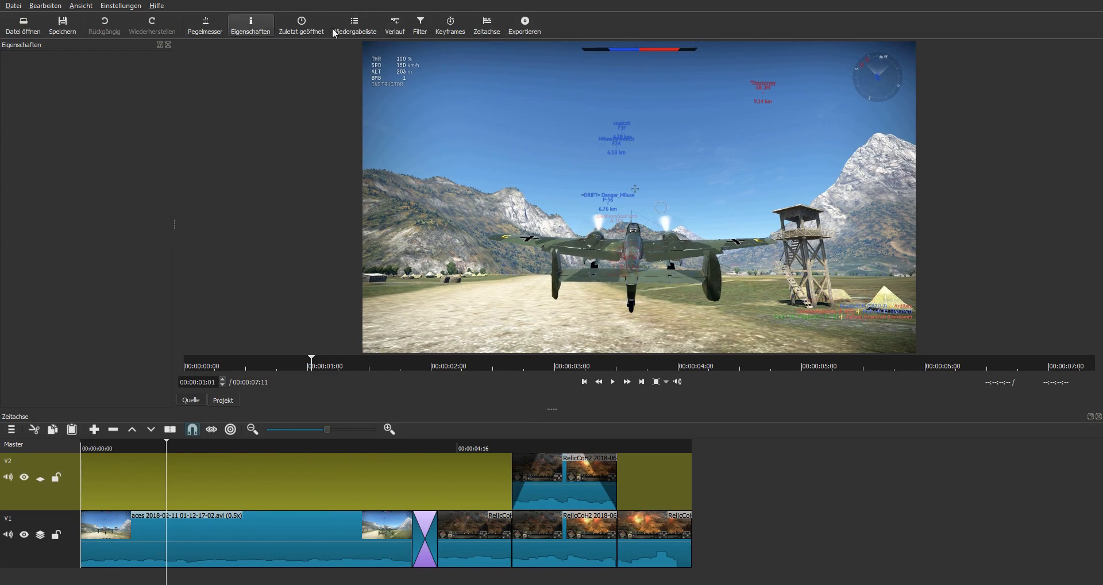
pyautogui.click(402, 23)
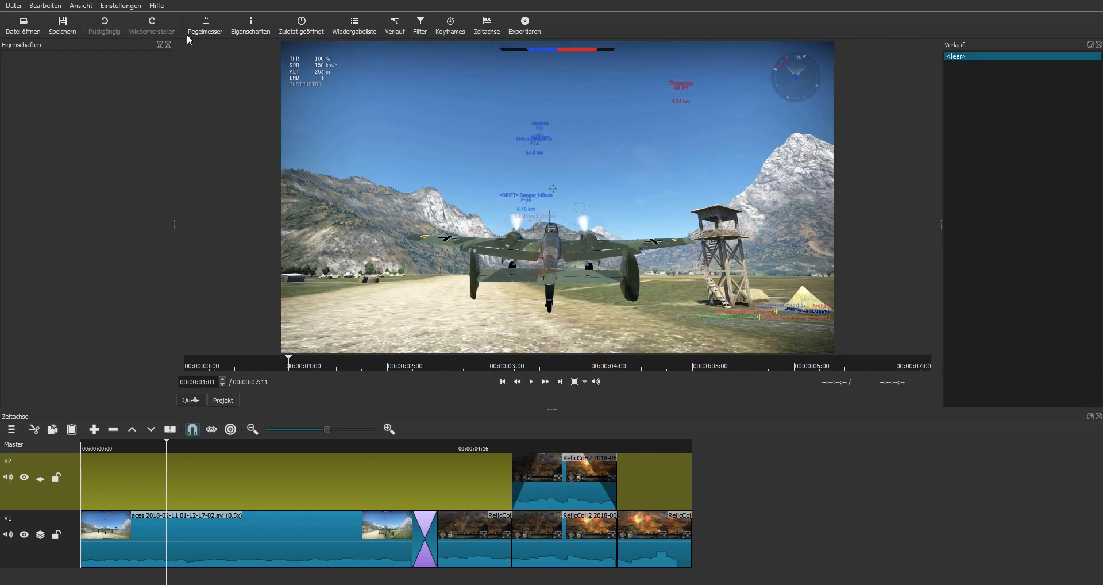
# - Show the Wiedergabeliste with the Pulp Fiction soundtrack selected, and add an audio track to the timeline
pyautogui.click(367, 24)
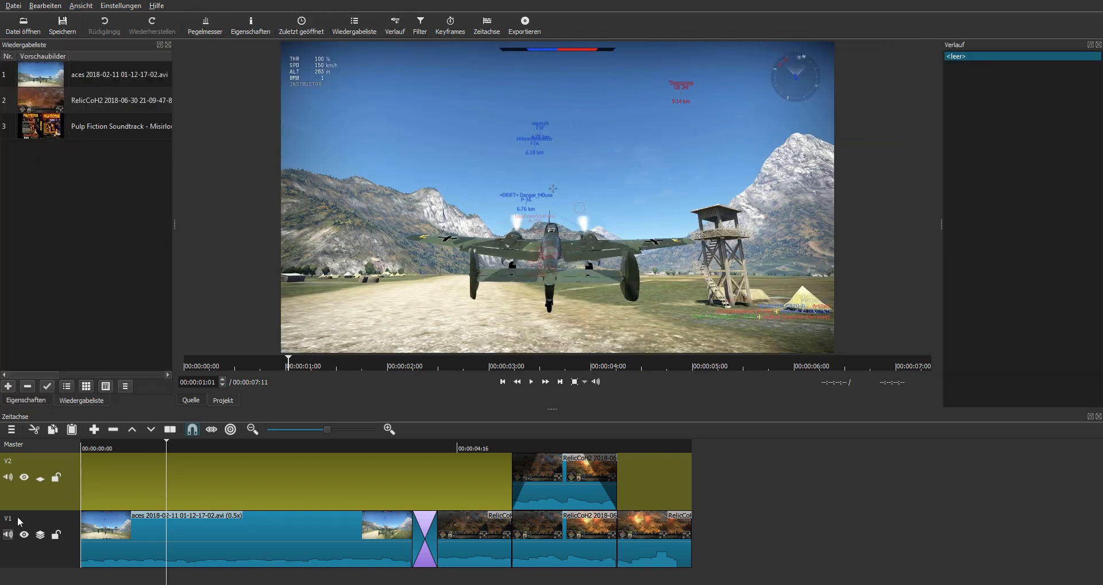
pyautogui.click(115, 126)
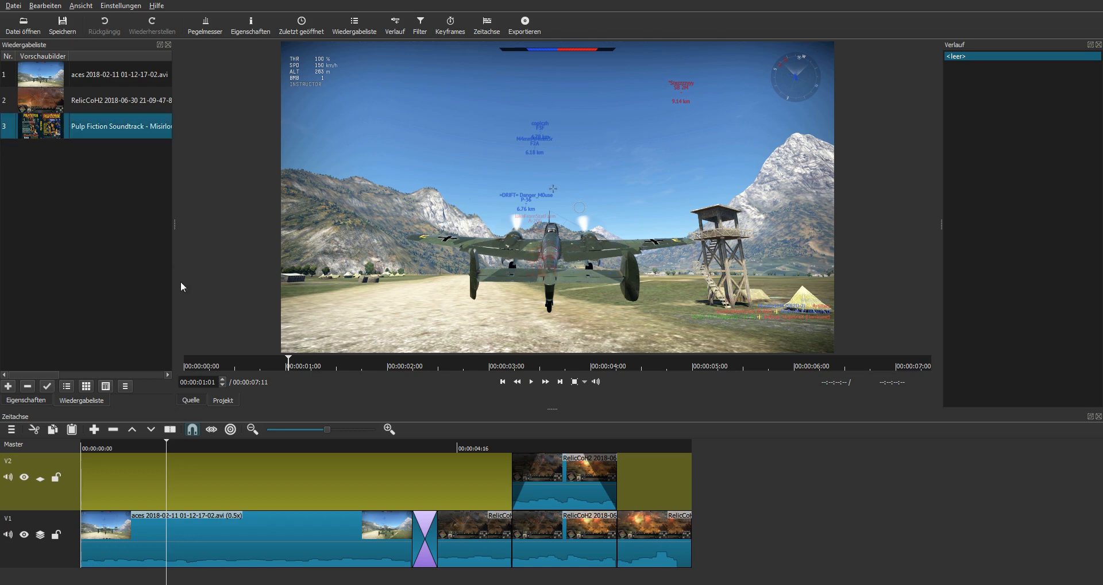
pyautogui.scroll(-1, 167, 482)
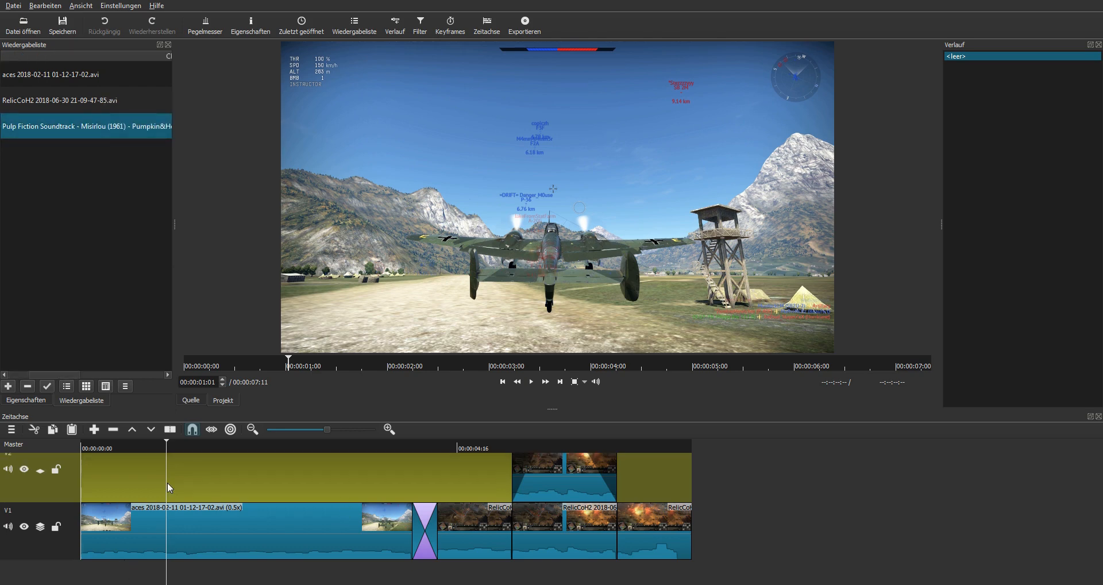
pyautogui.hotkey('ctrl', 'u')
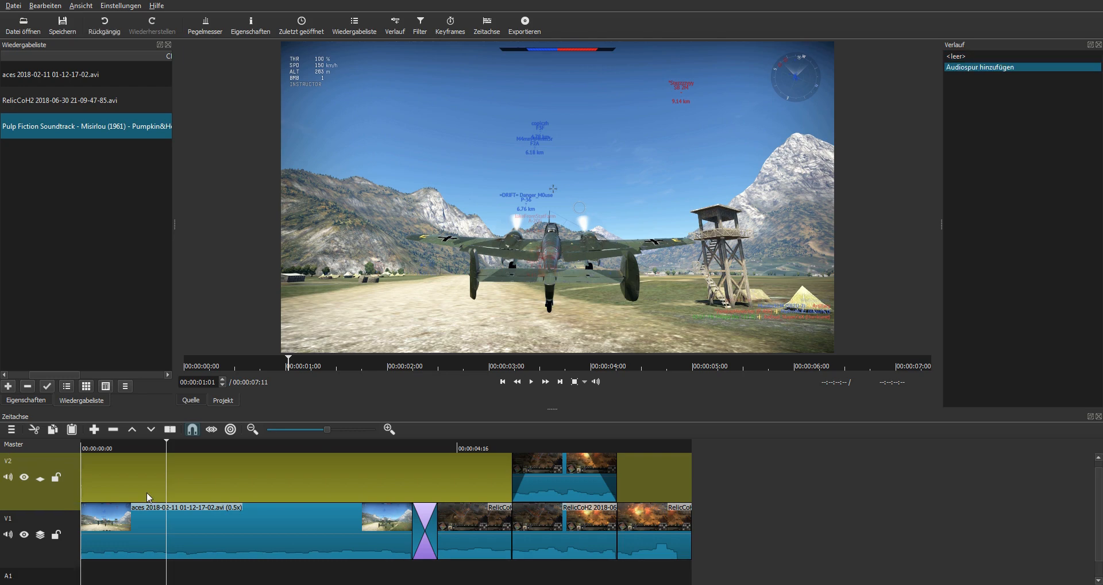
pyautogui.scroll(-2, 147, 492)
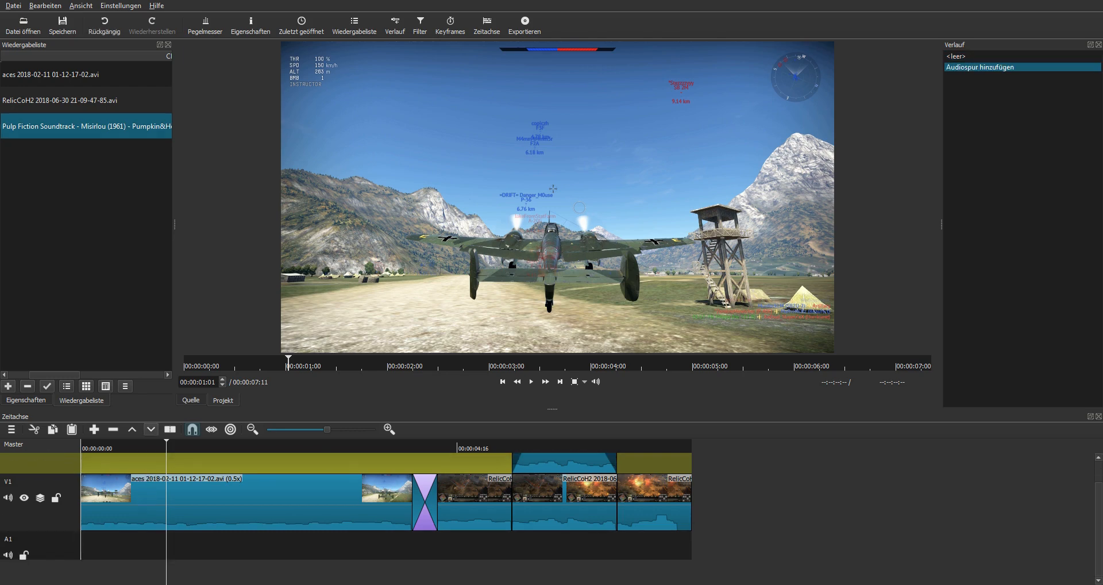
# - Place the Pulp Fiction soundtrack on audio track A1, align it with the project start, and return the playhead to 00:00:00:00
pyautogui.moveTo(86, 126); pyautogui.dragTo(125, 545)
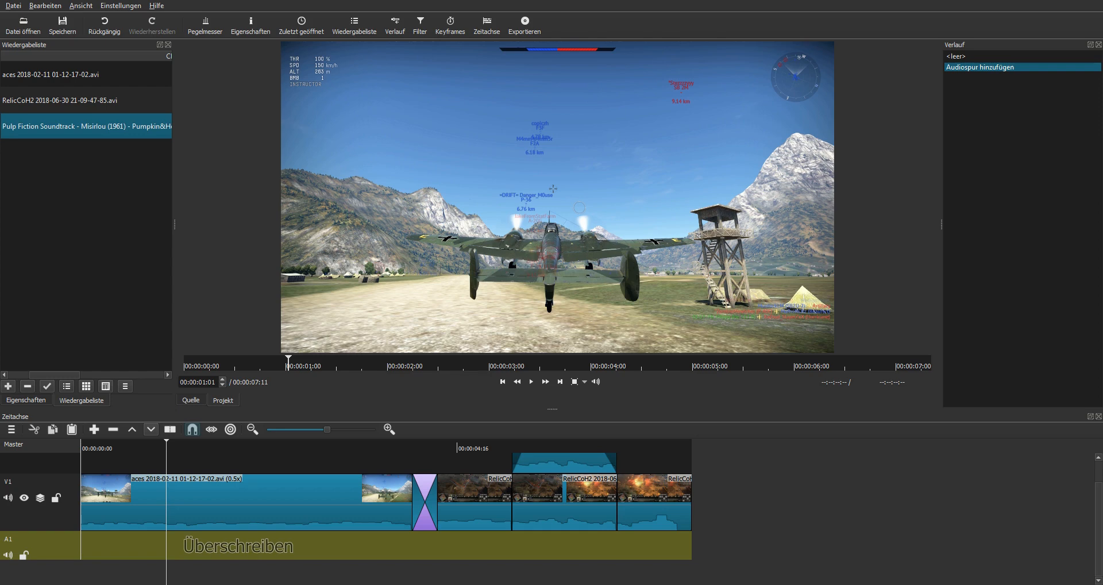
pyautogui.moveTo(125, 544); pyautogui.dragTo(124, 543)
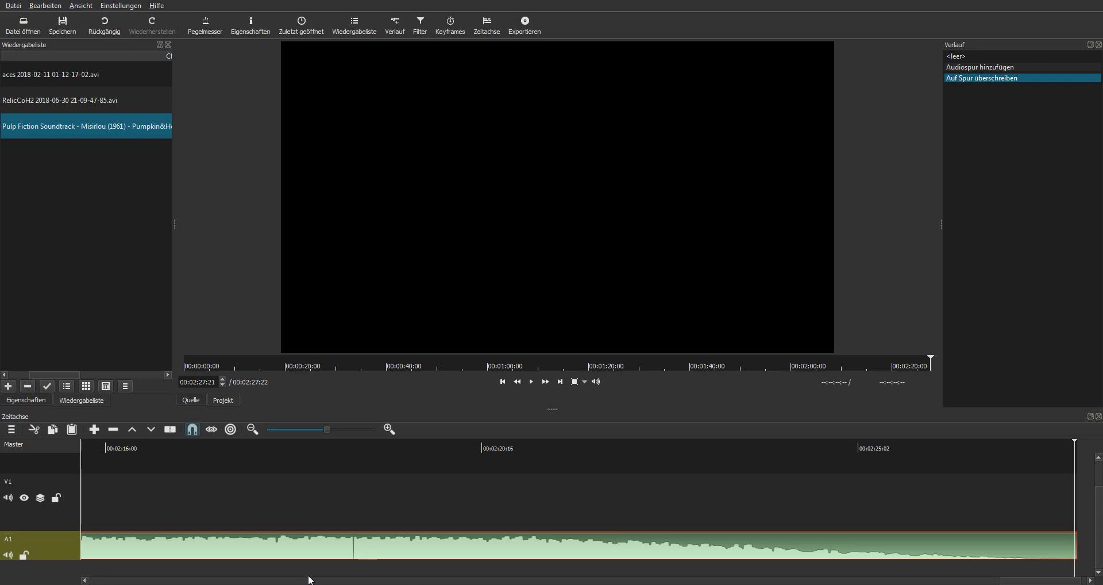
pyautogui.moveTo(1044, 581); pyautogui.dragTo(133, 580)
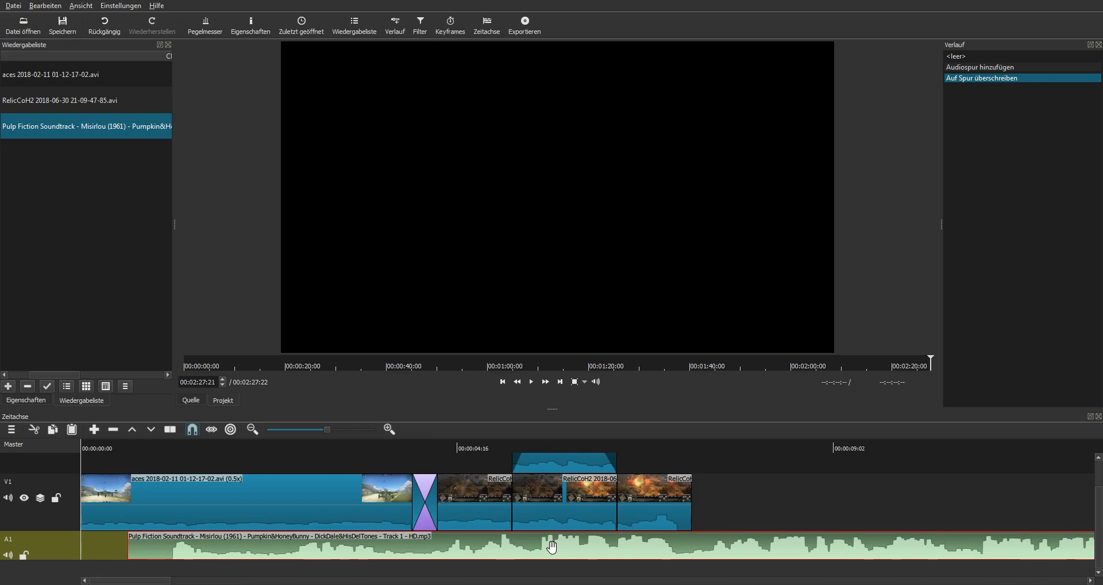
pyautogui.moveTo(551, 546); pyautogui.dragTo(442, 557)
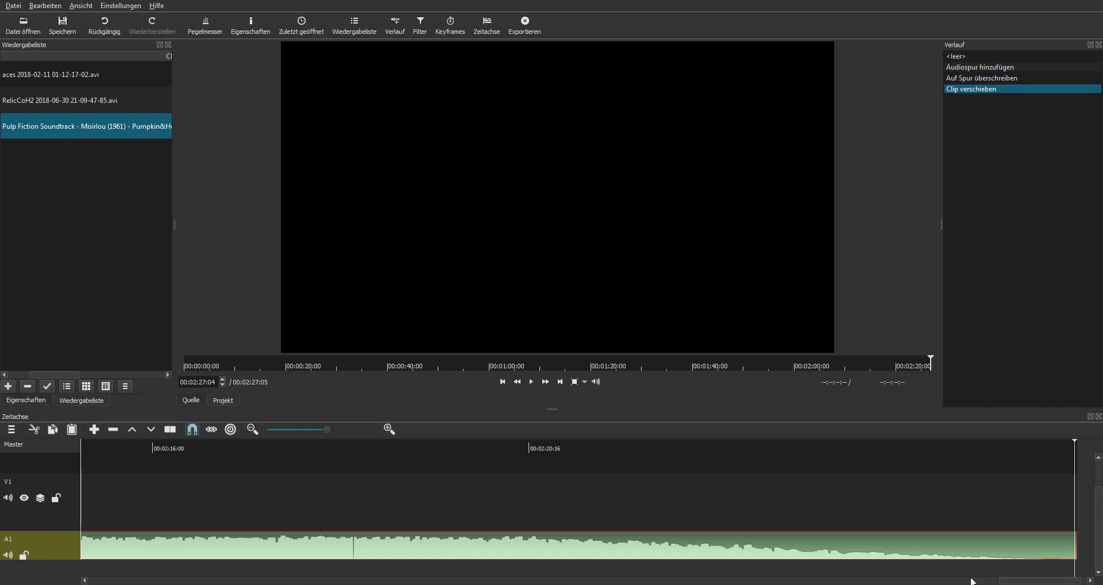
pyautogui.moveTo(1015, 581); pyautogui.dragTo(102, 580)
pyautogui.moveTo(111, 448); pyautogui.dragTo(79, 449)
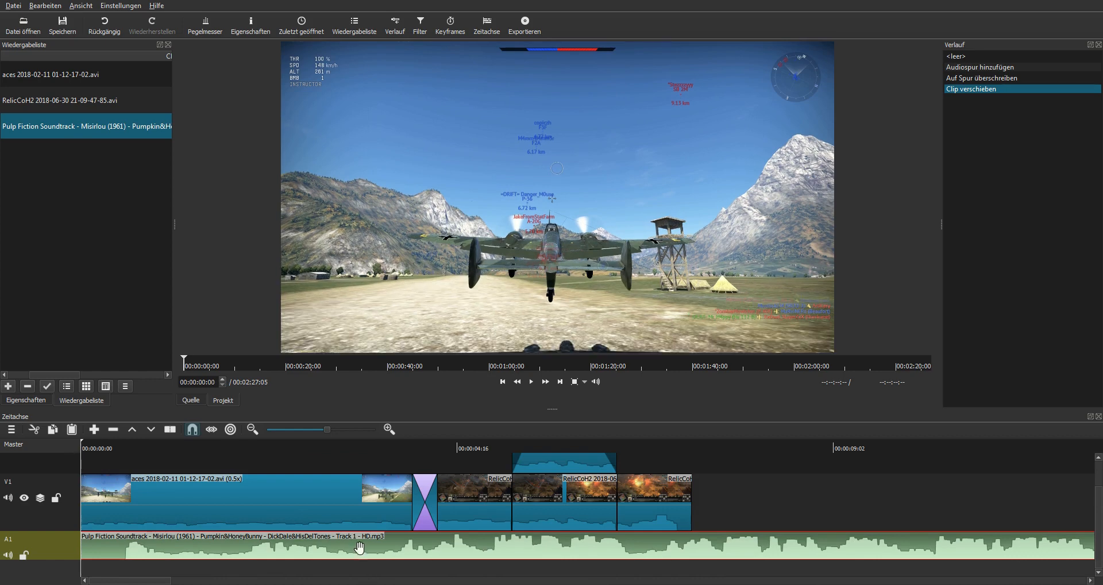
# - Shift the music clip on A1 away from the project start and back to it, repeatedly
pyautogui.moveTo(359, 546); pyautogui.dragTo(540, 576)
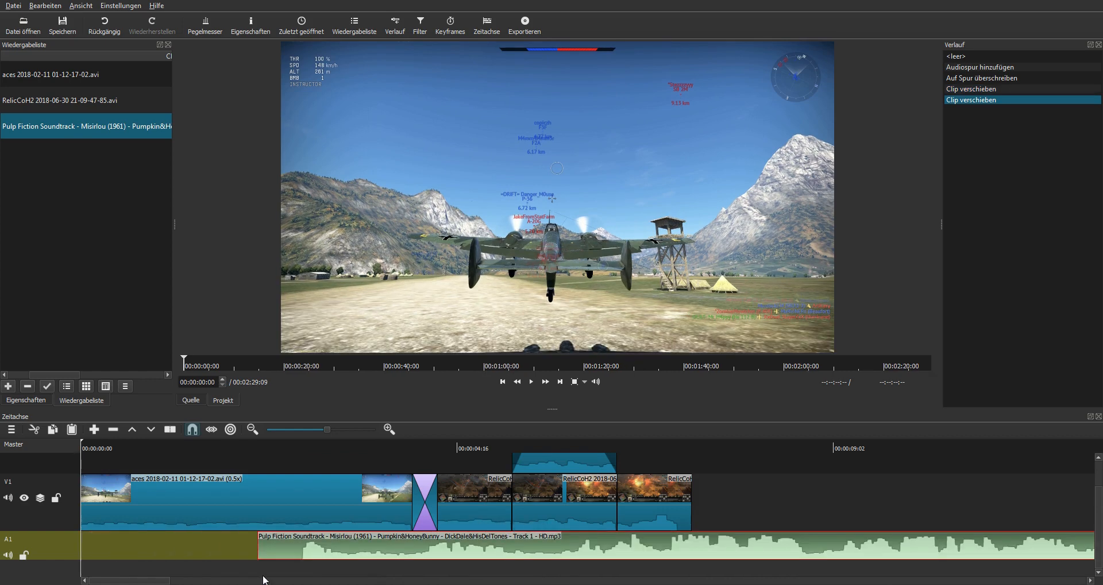
pyautogui.moveTo(931, 457); pyautogui.dragTo(1083, 454)
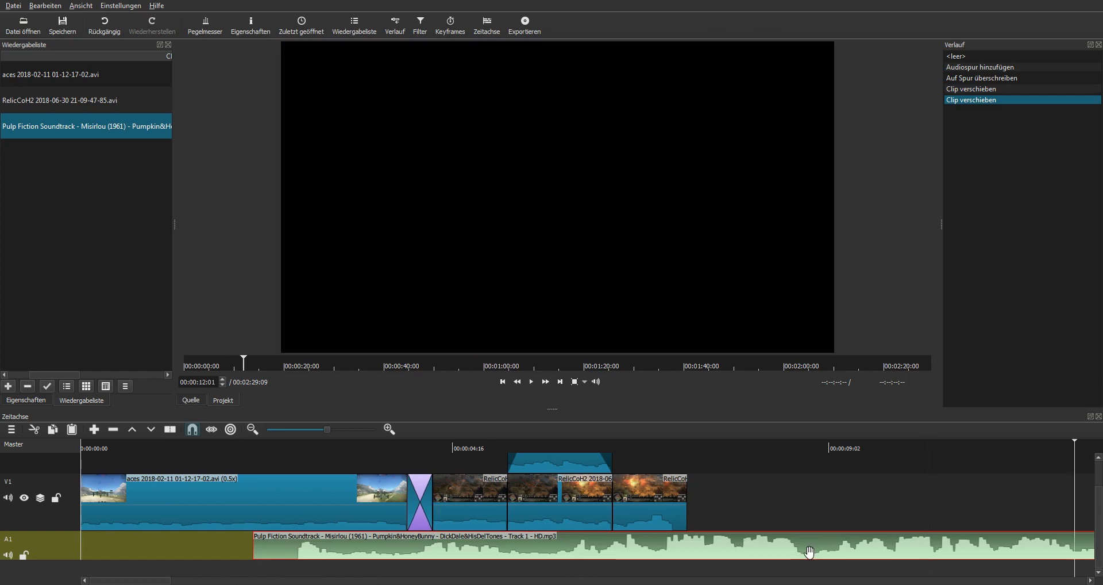
pyautogui.moveTo(747, 552); pyautogui.dragTo(573, 556)
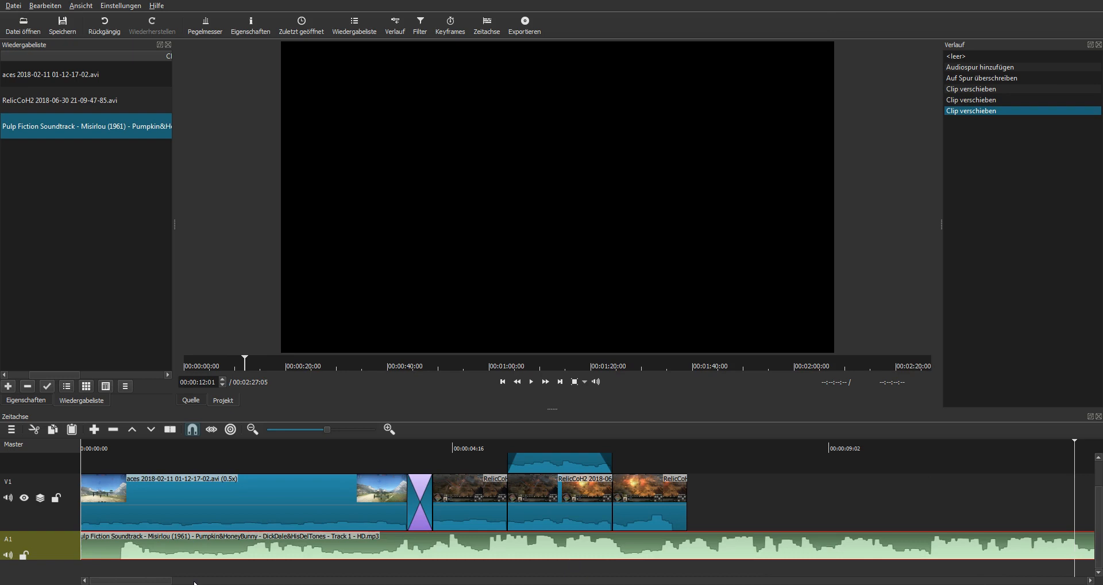
pyautogui.moveTo(112, 580); pyautogui.dragTo(206, 580)
pyautogui.moveTo(529, 553); pyautogui.dragTo(708, 552)
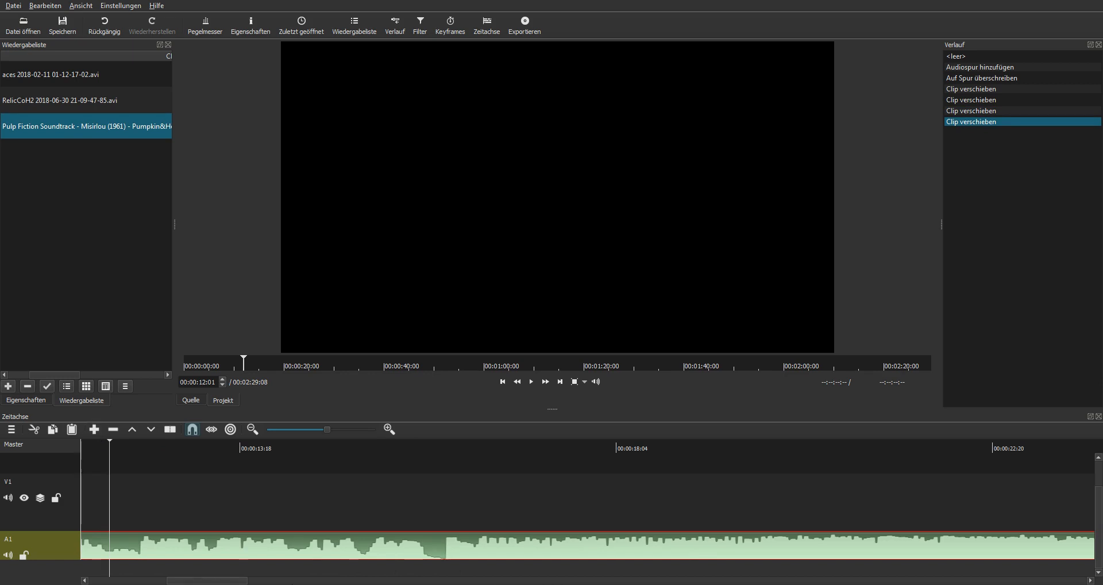
pyautogui.moveTo(241, 581); pyautogui.dragTo(163, 581)
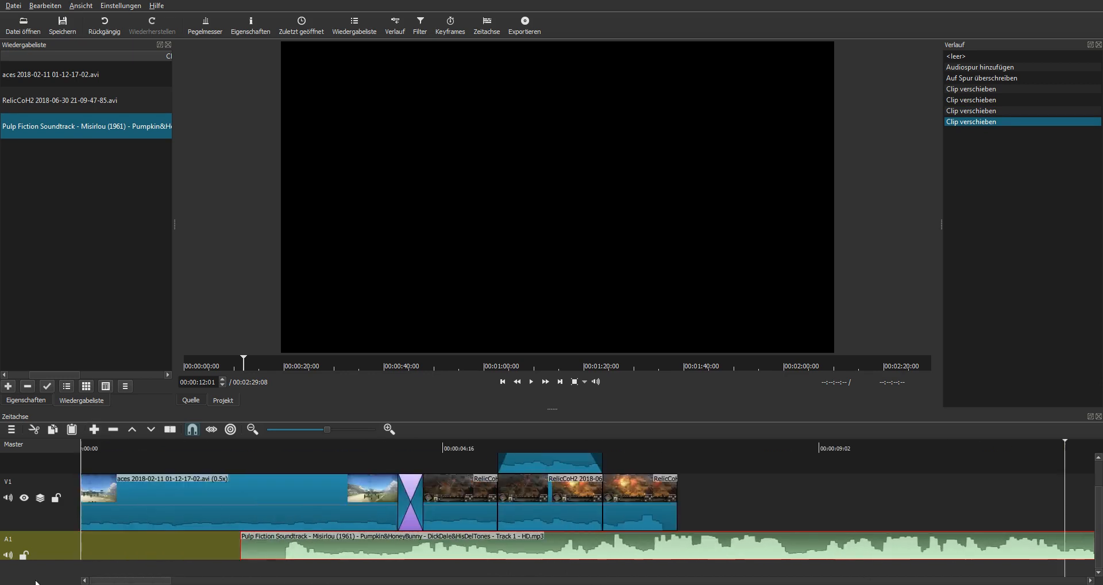
pyautogui.moveTo(413, 554); pyautogui.dragTo(197, 567)
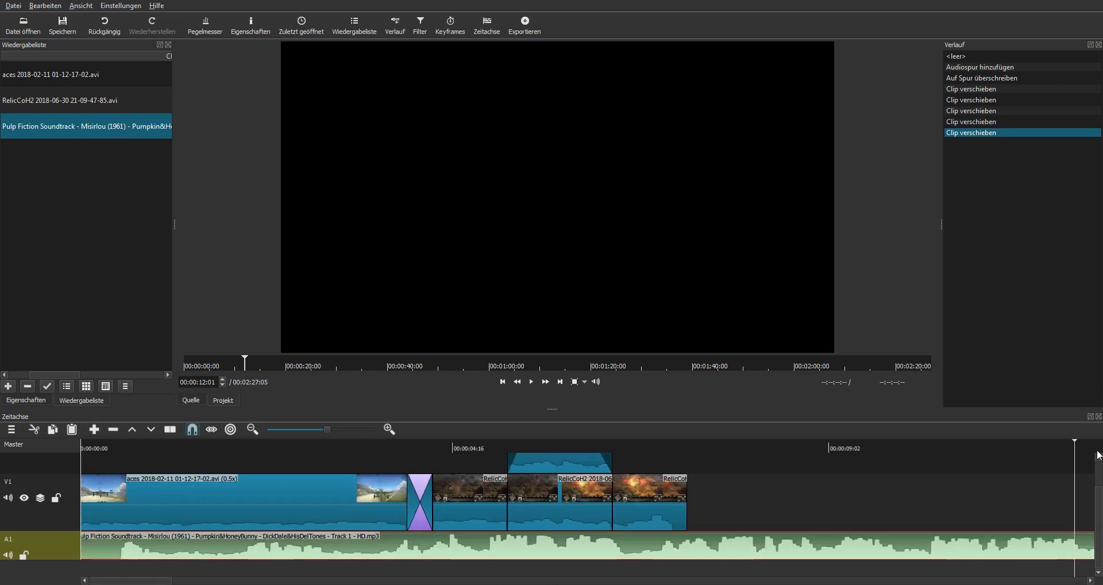
# - Split the music clip at 00:00:12:01, lift out the part before the cut, and undo both edits
pyautogui.click(167, 431)
pyautogui.click(150, 440)
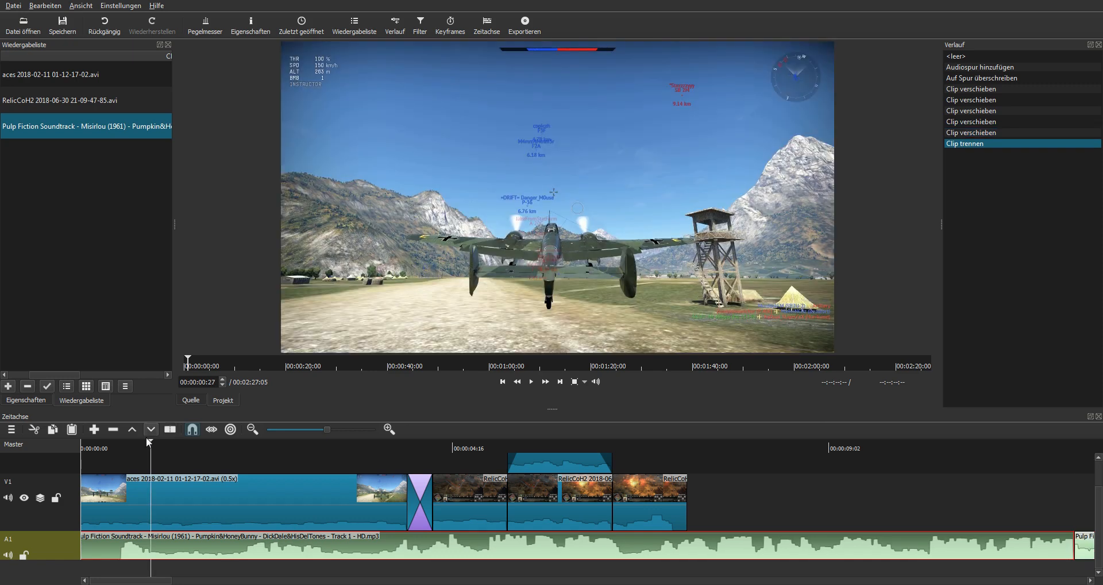
pyautogui.moveTo(161, 445); pyautogui.dragTo(405, 458)
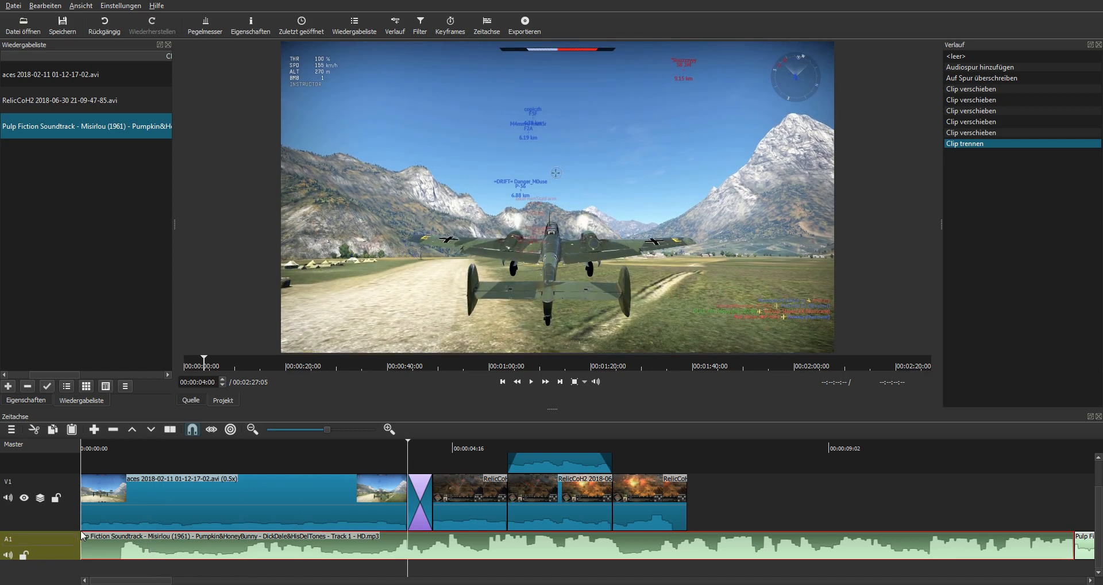
pyautogui.click(395, 444)
pyautogui.moveTo(395, 443); pyautogui.dragTo(856, 536)
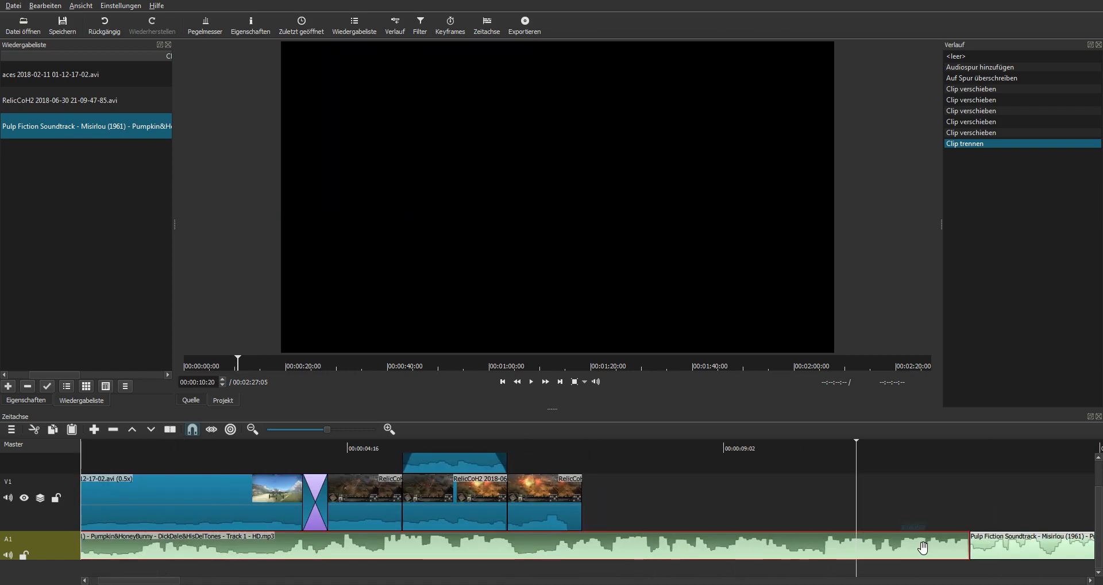
pyautogui.press('Delete')
pyautogui.hotkey('ctrl', 'z')
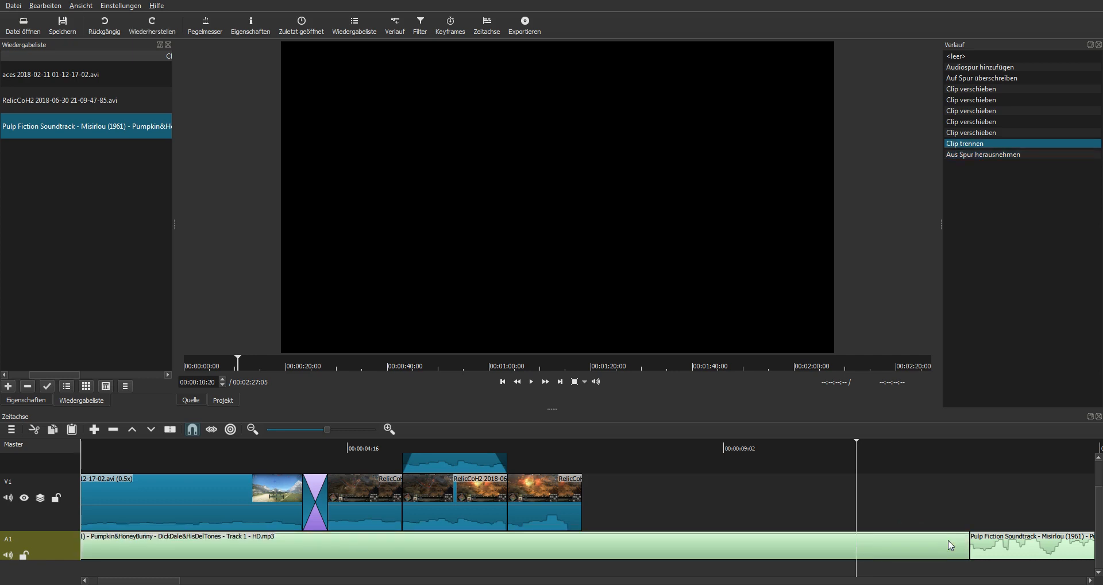
pyautogui.hotkey('ctrl', 'z')
# - Cut the music on A1 at 00:00:13:29 and delete the part before the cut, closing the gap
pyautogui.click(889, 450)
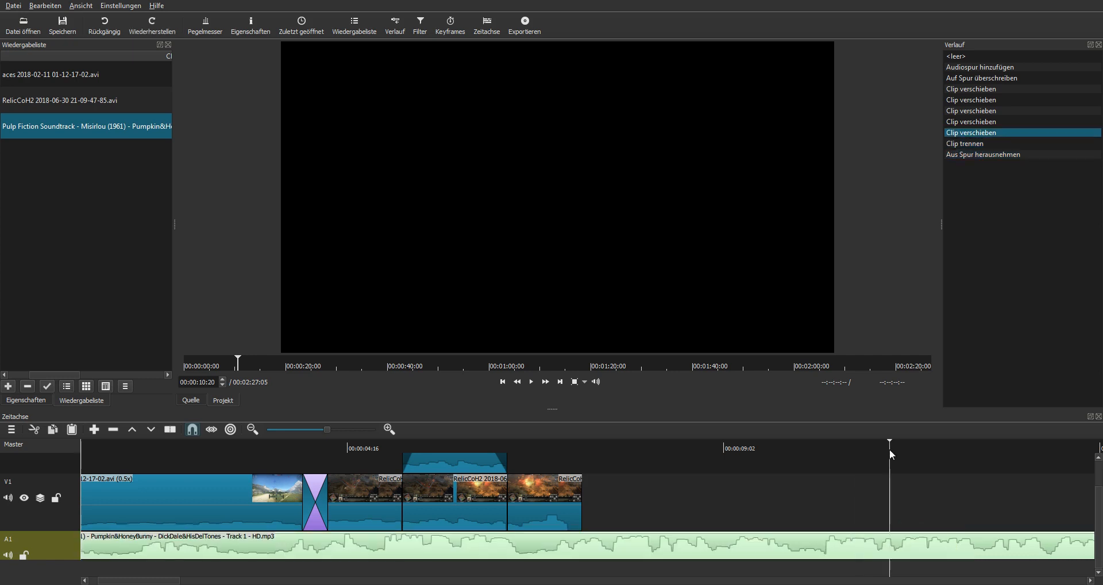
pyautogui.moveTo(889, 450); pyautogui.dragTo(805, 483)
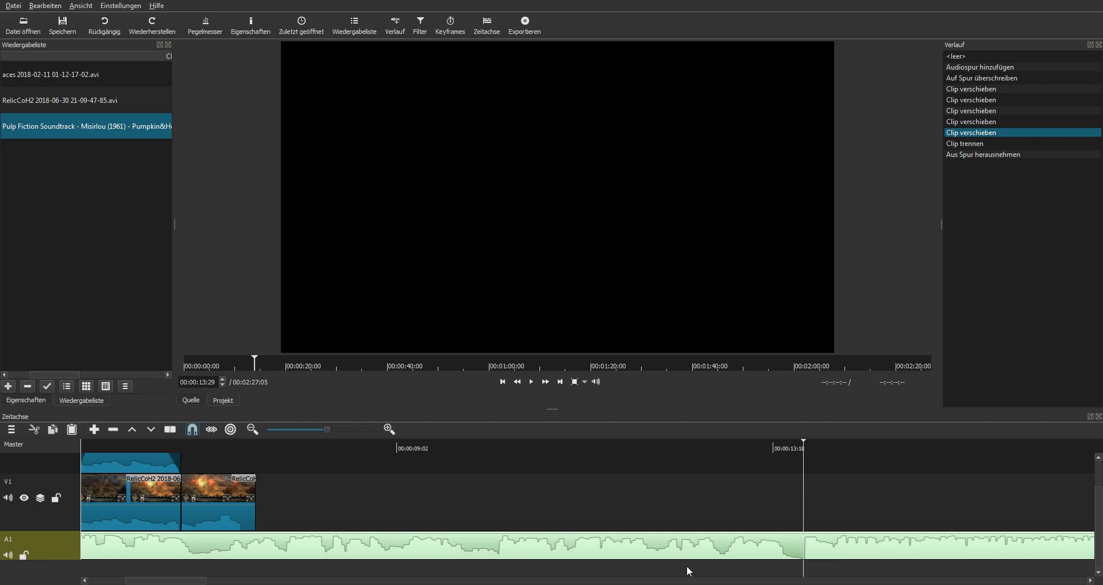
pyautogui.click(169, 430)
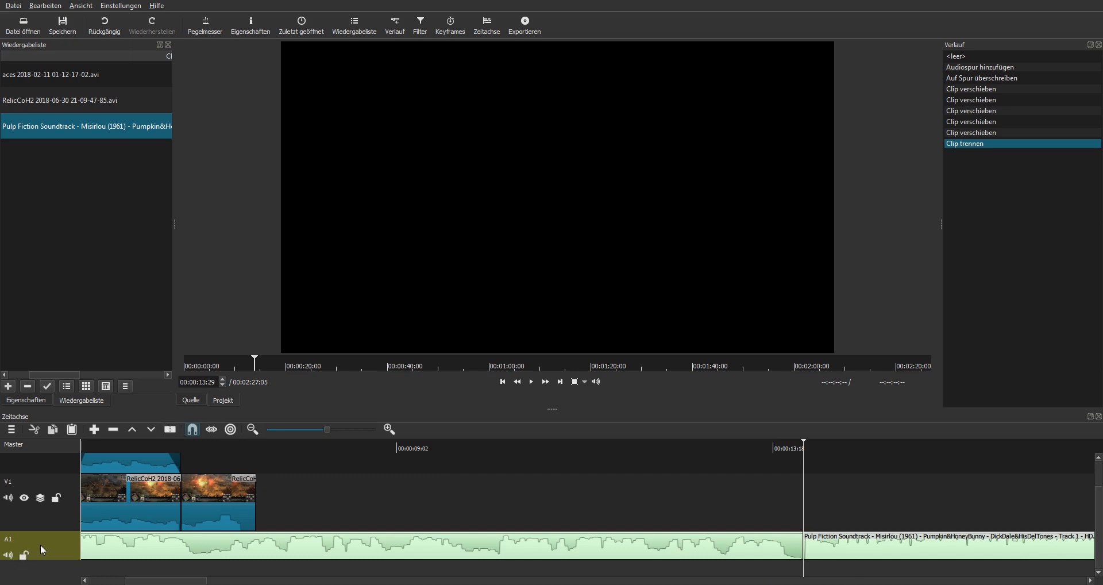
pyautogui.click(735, 543)
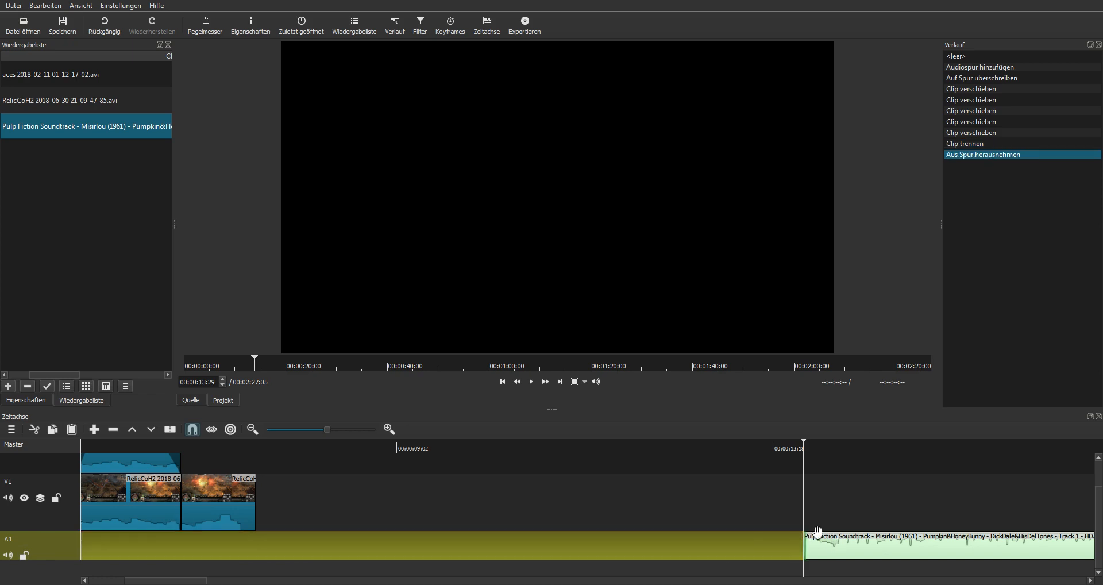
pyautogui.press('Delete')
pyautogui.press('Delete')
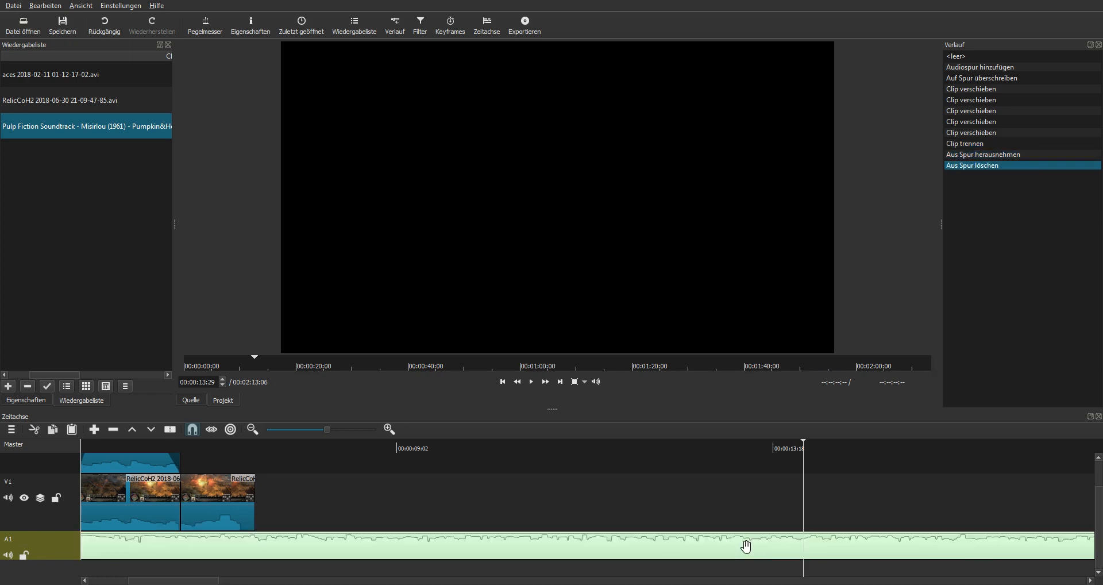
# - Split the music at the end of the video clips, 00:00:07:11, remove the remainder, and return to the project start
pyautogui.moveTo(690, 447)
pyautogui.mouseDown()
pyautogui.moveTo(37, 453)
pyautogui.moveTo(653, 474)
pyautogui.moveTo(624, 477)
pyautogui.mouseUp()
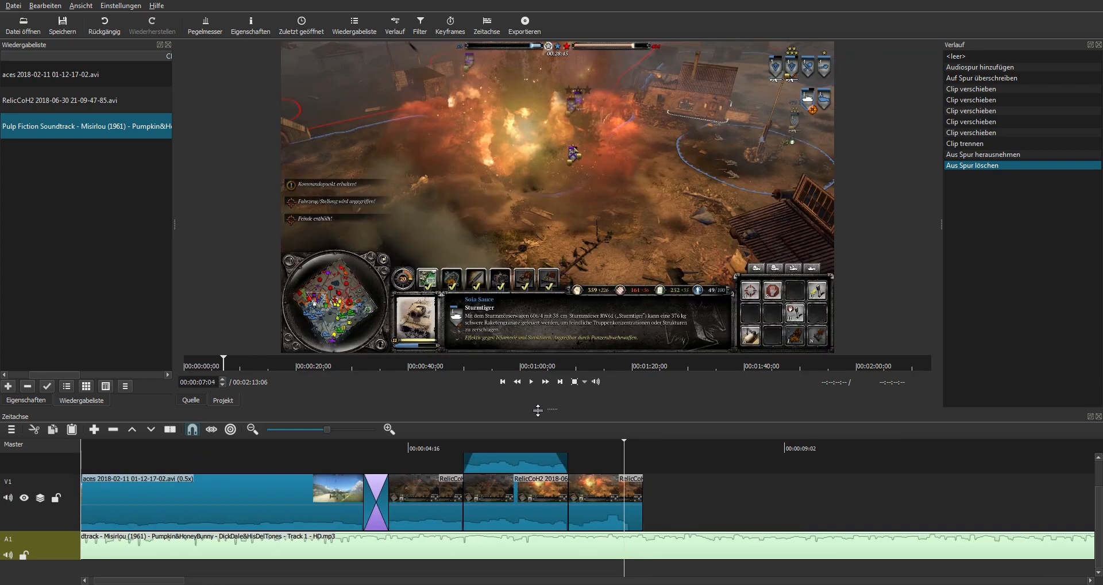
pyautogui.click(559, 381)
pyautogui.press('s')
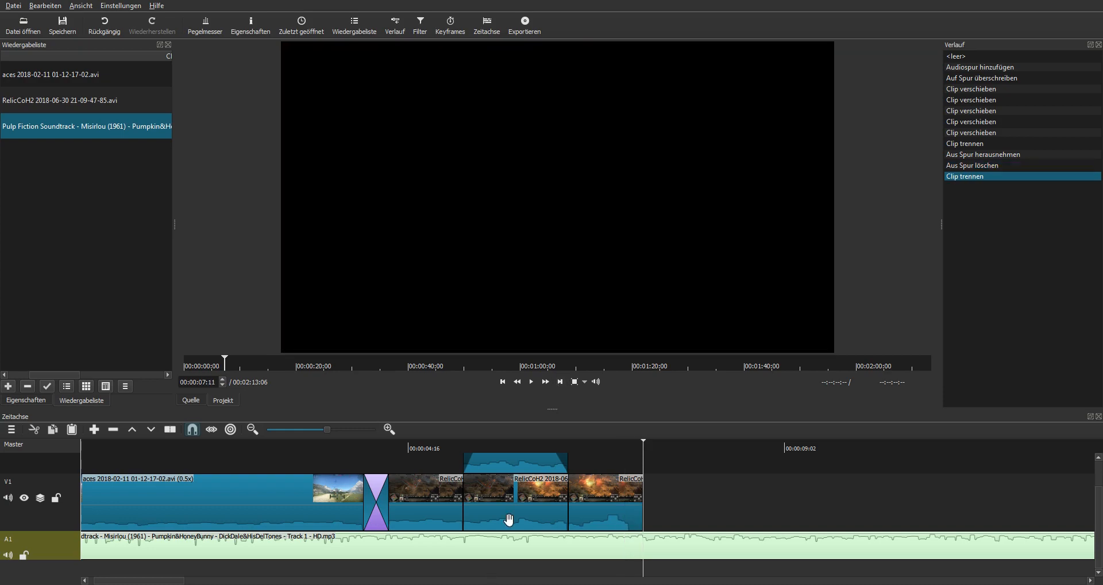
pyautogui.click(825, 554)
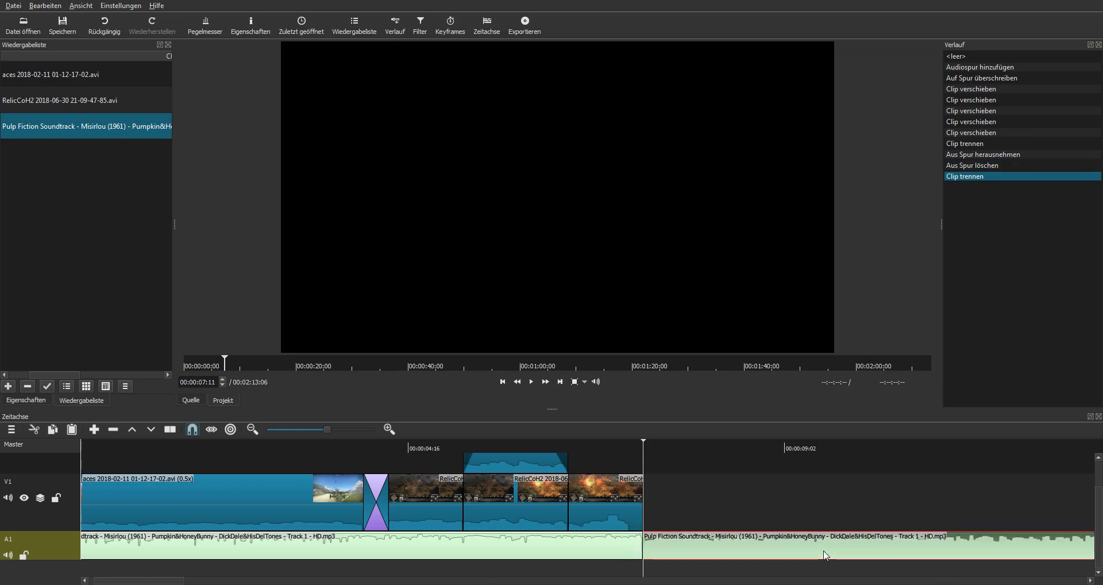
pyautogui.press('z')
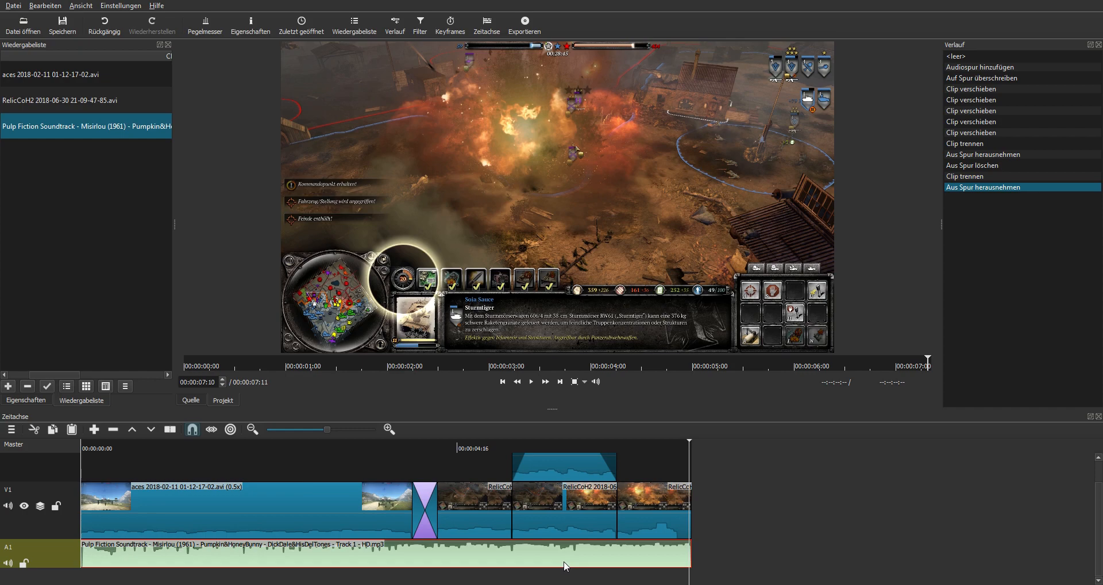
pyautogui.moveTo(153, 449); pyautogui.dragTo(47, 449)
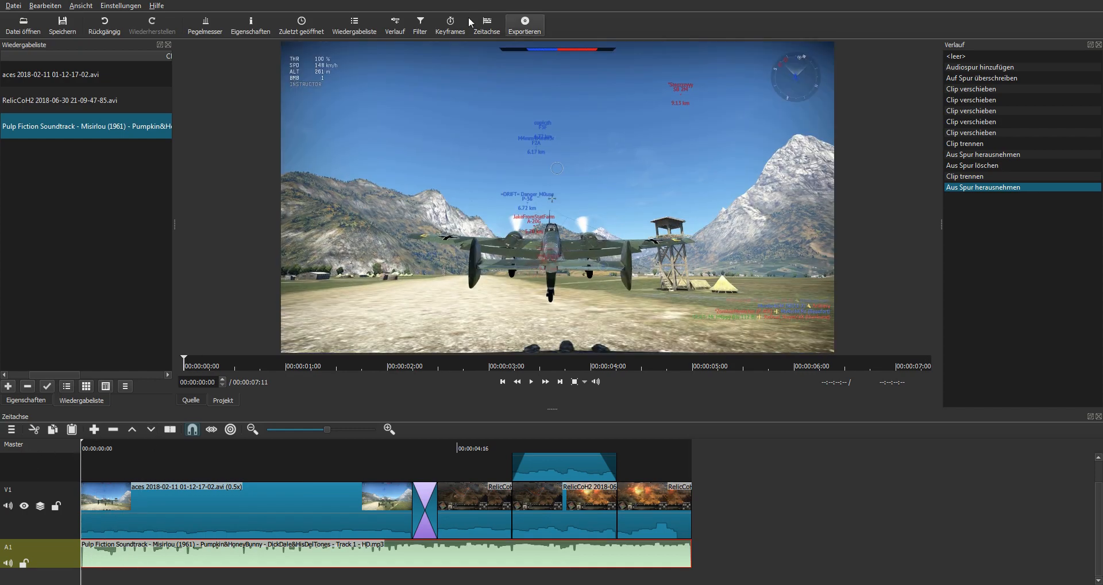
# - Add the Verstärkung / Lautstärke audio filter to the music clip on A1 and lower its Pegel to -9.5 dB
pyautogui.click(420, 26)
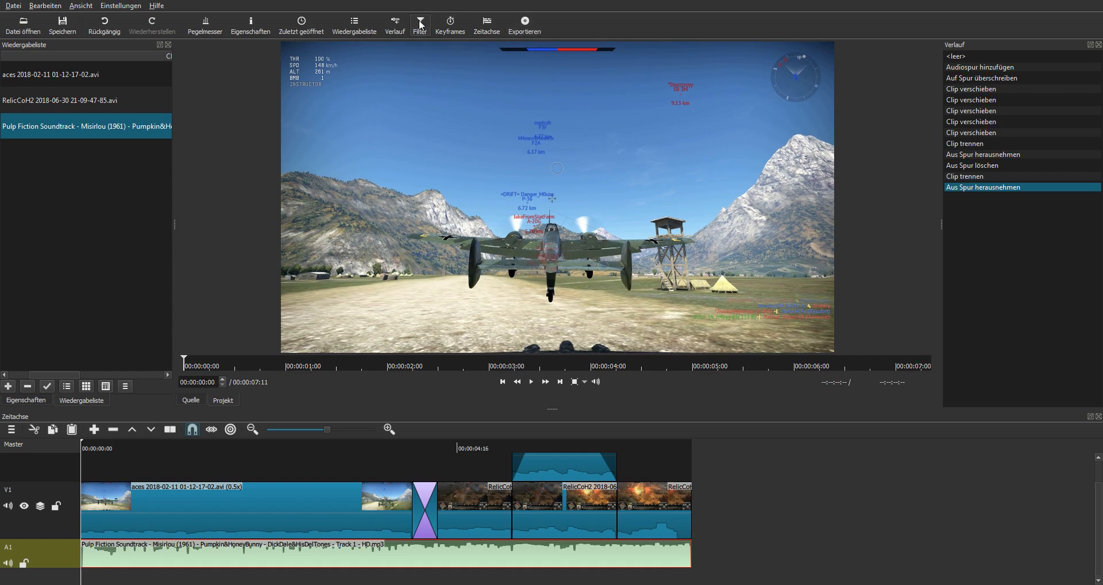
pyautogui.click(14, 155)
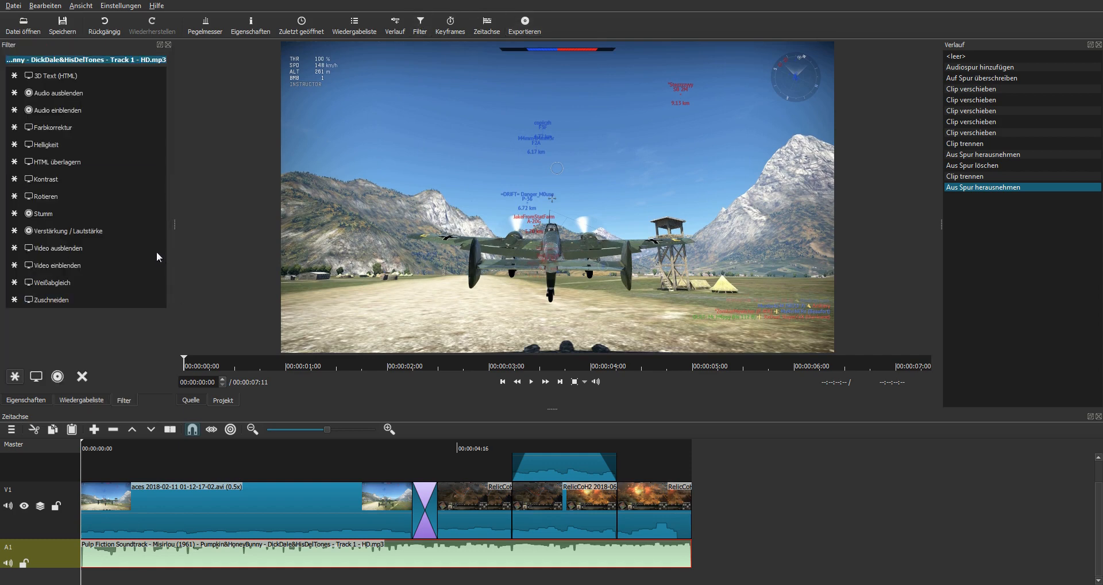
pyautogui.click(59, 378)
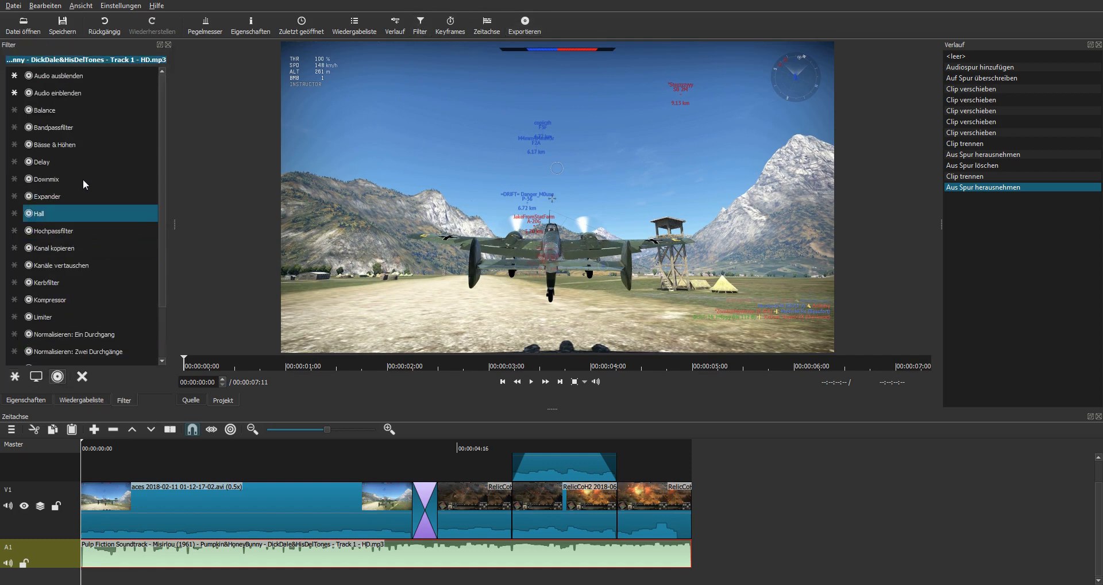
pyautogui.scroll(-2, 73, 103)
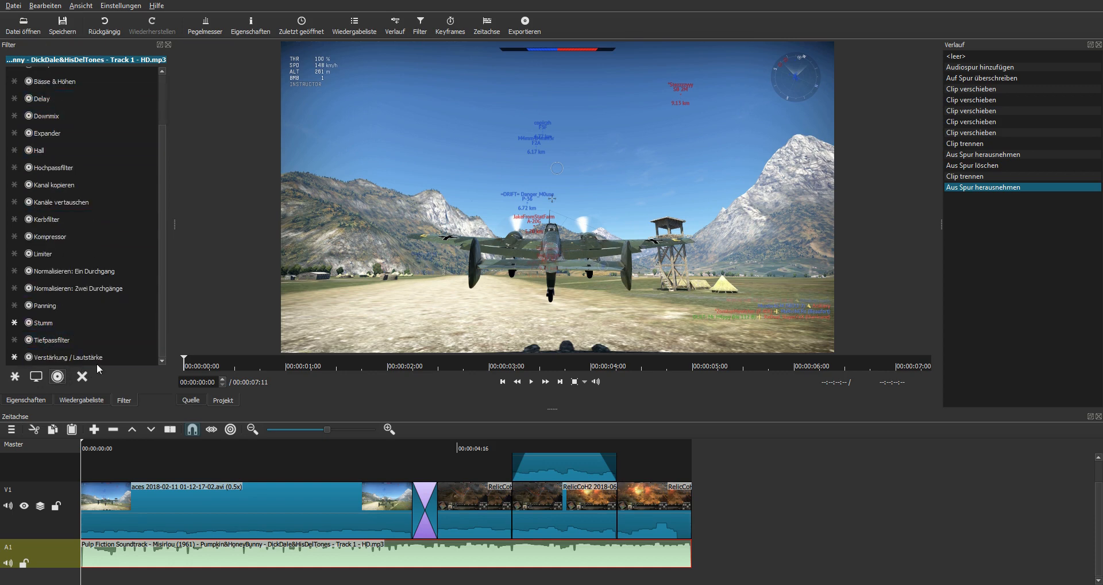
pyautogui.click(43, 363)
pyautogui.click(51, 172)
pyautogui.moveTo(51, 171); pyautogui.dragTo(57, 172)
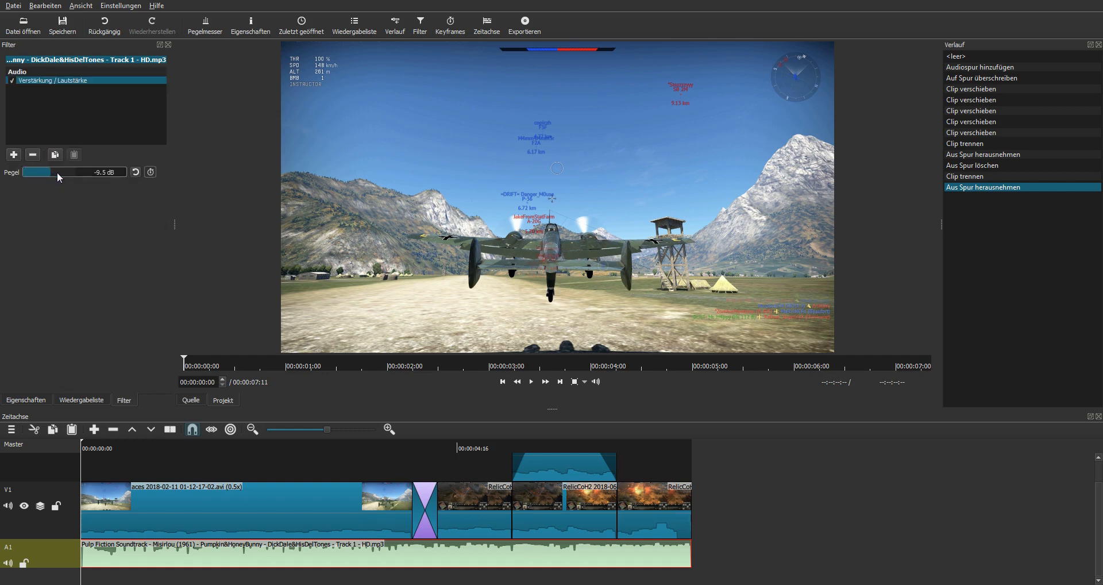
# - Lower the Pegel of the music clip's Verstärkung / Lautstärke filter to -16.5 dB, checking at different timeline points
pyautogui.click(429, 448)
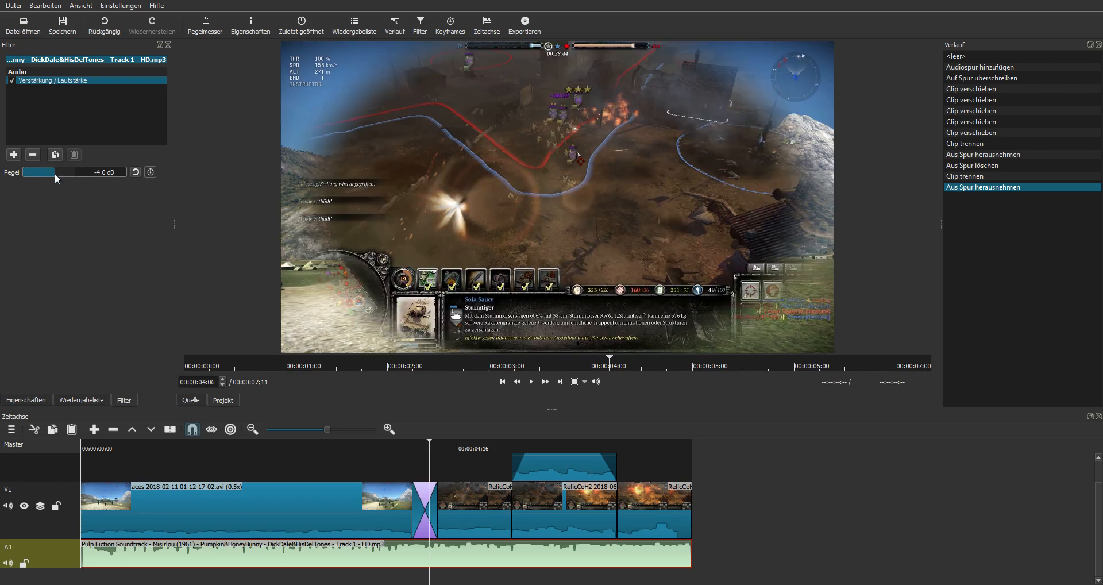
pyautogui.moveTo(54, 173); pyautogui.dragTo(50, 173)
pyautogui.click(299, 444)
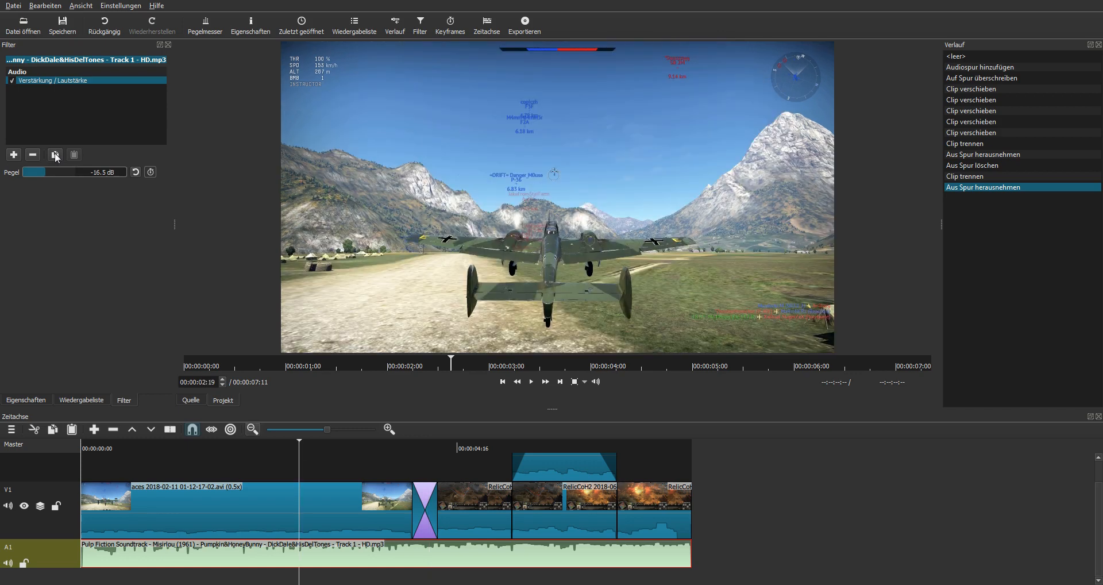
# - Play the project from the start, and again from the section after the crossfade, to check the music volume
pyautogui.click(220, 446)
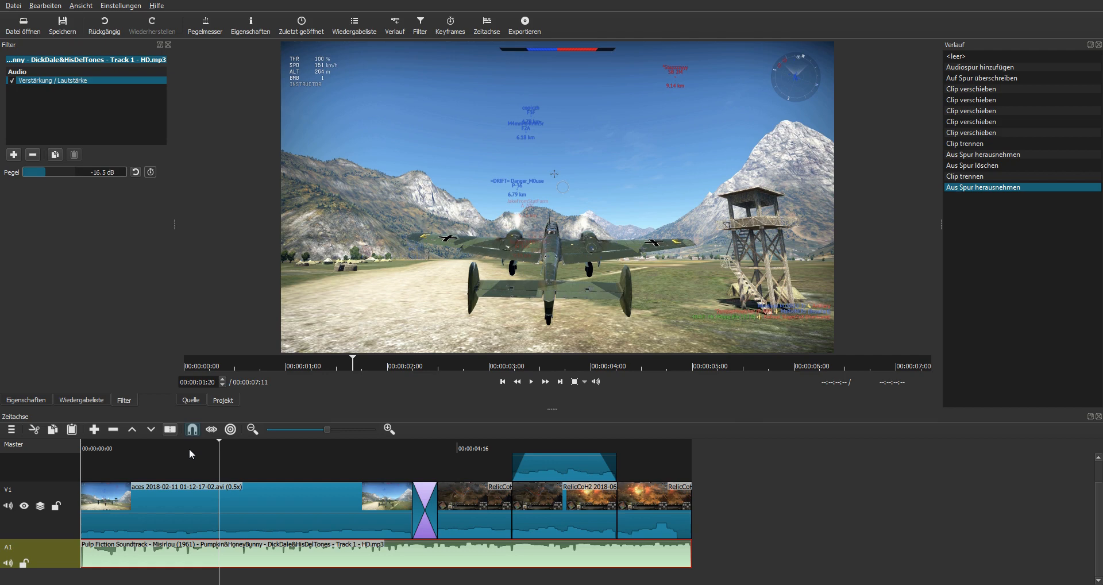
pyautogui.moveTo(187, 448); pyautogui.dragTo(64, 448)
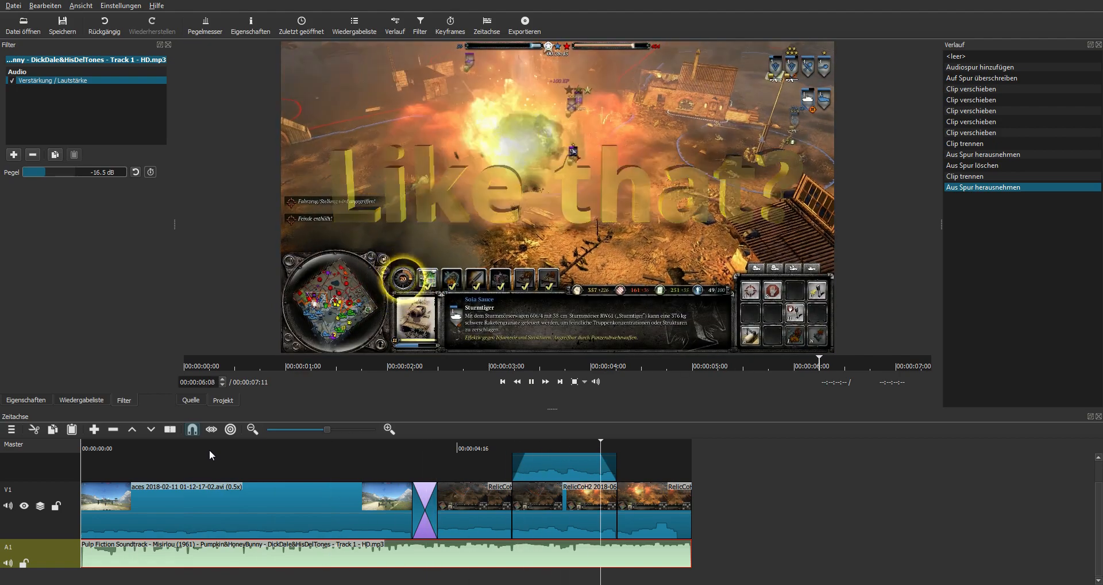
pyautogui.click(449, 442)
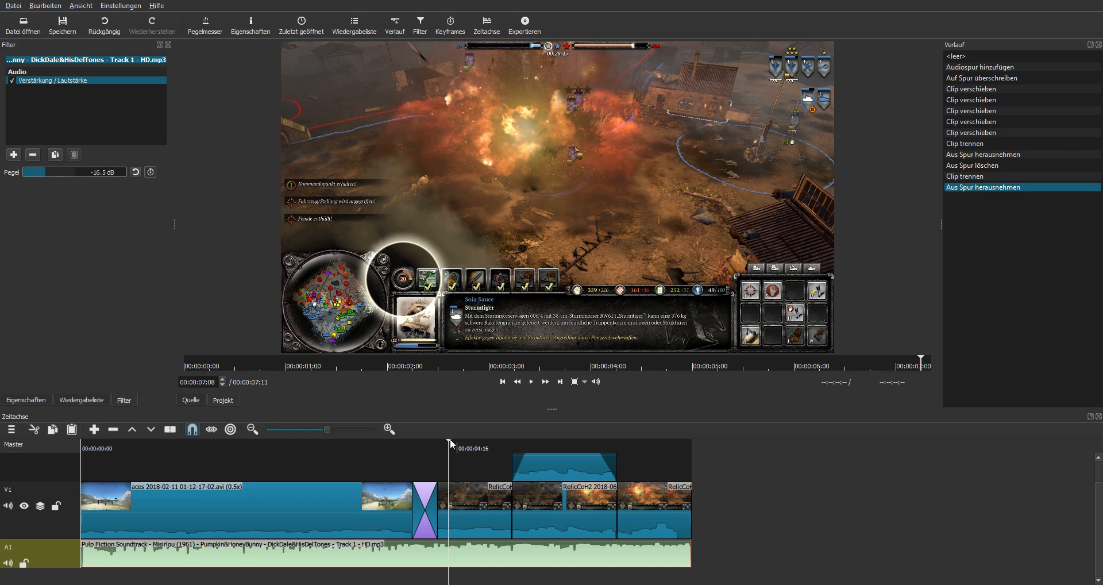
pyautogui.press('space')
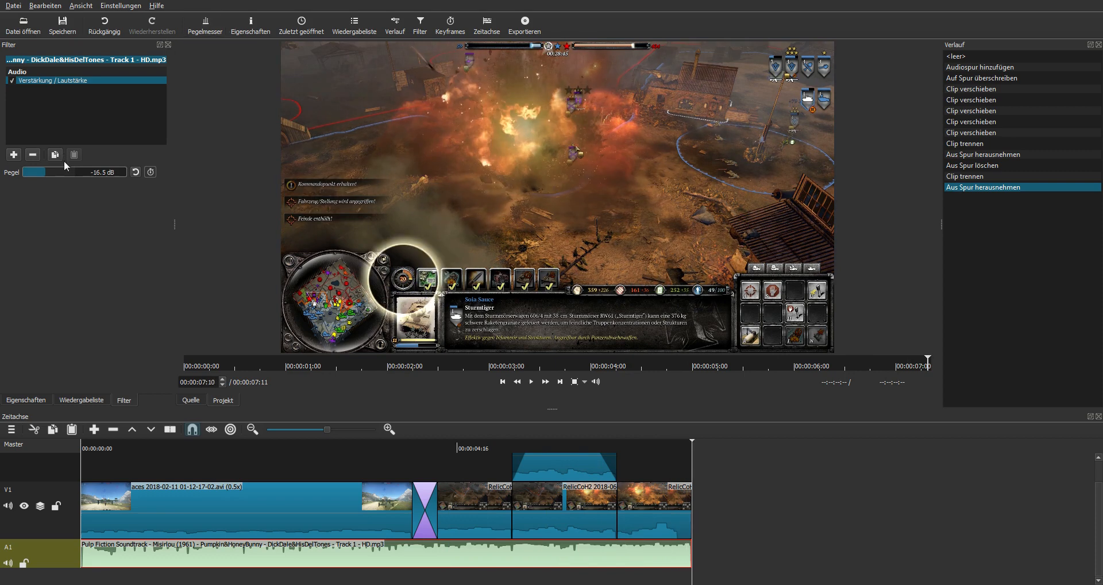
# - Add the Audio ausblenden filter to the music clip on A1 and shorten its fade-out to 00:00:00:15
pyautogui.click(14, 154)
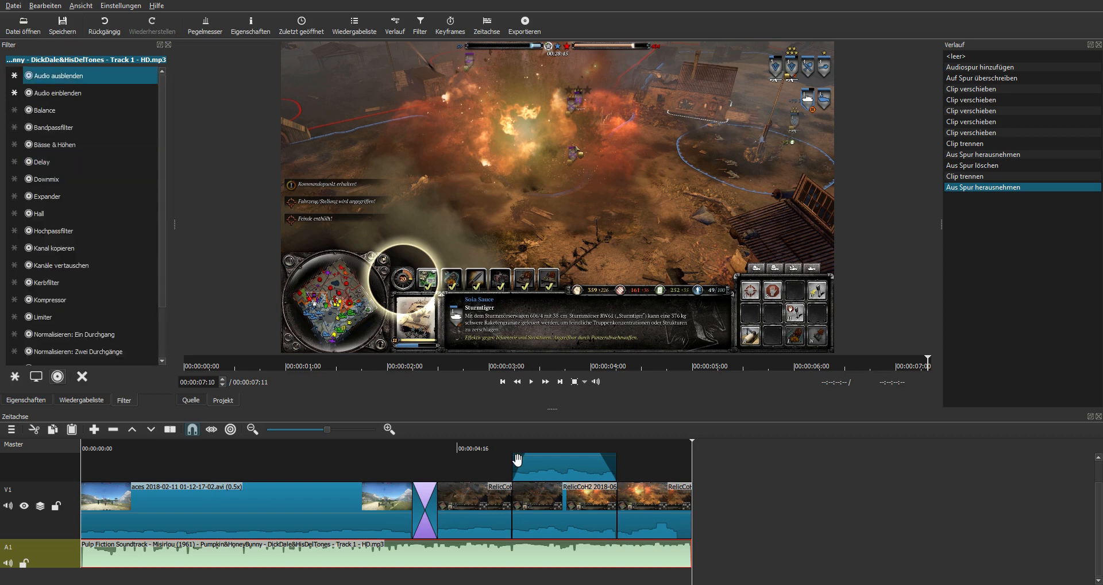
pyautogui.moveTo(520, 461); pyautogui.dragTo(520, 463)
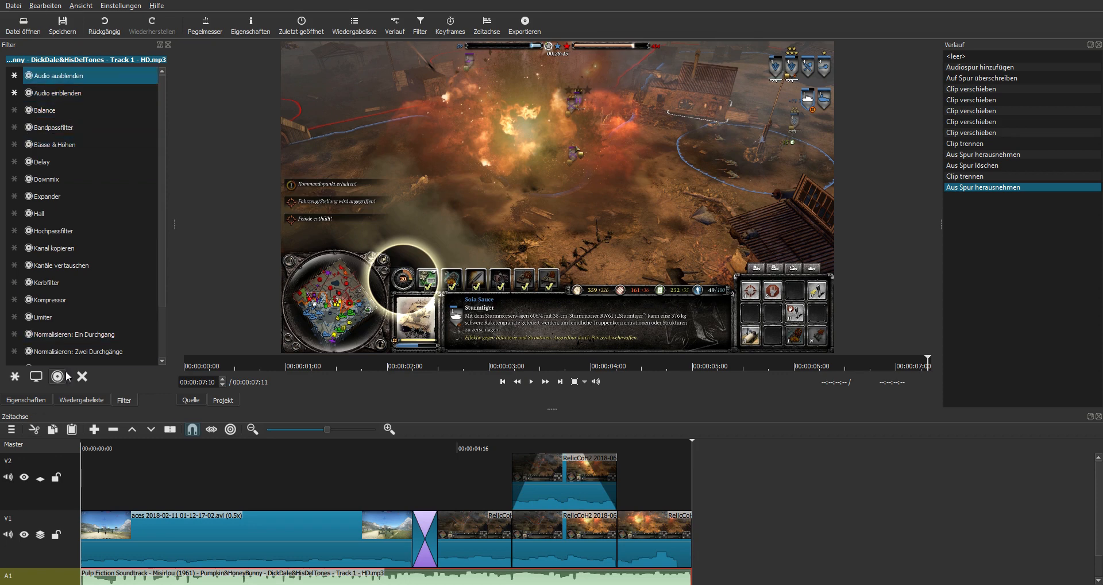
pyautogui.click(14, 377)
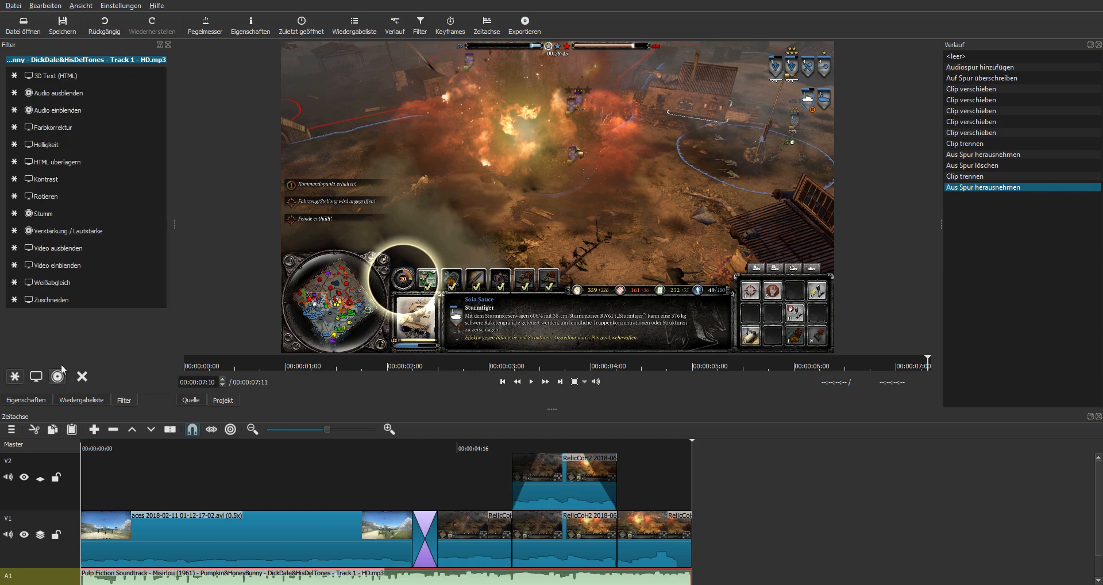
pyautogui.click(58, 377)
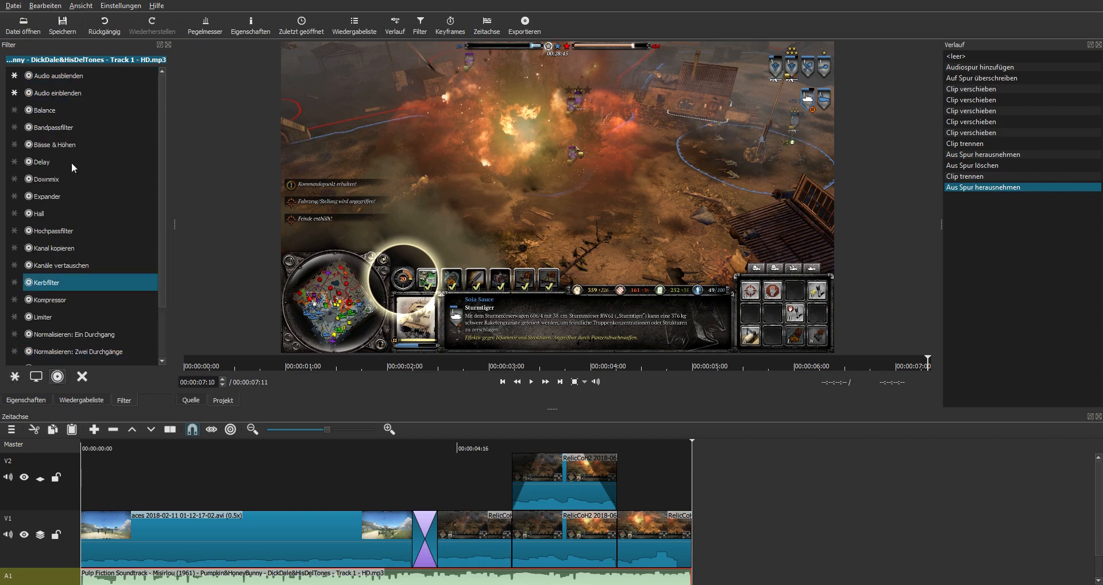
pyautogui.click(14, 92)
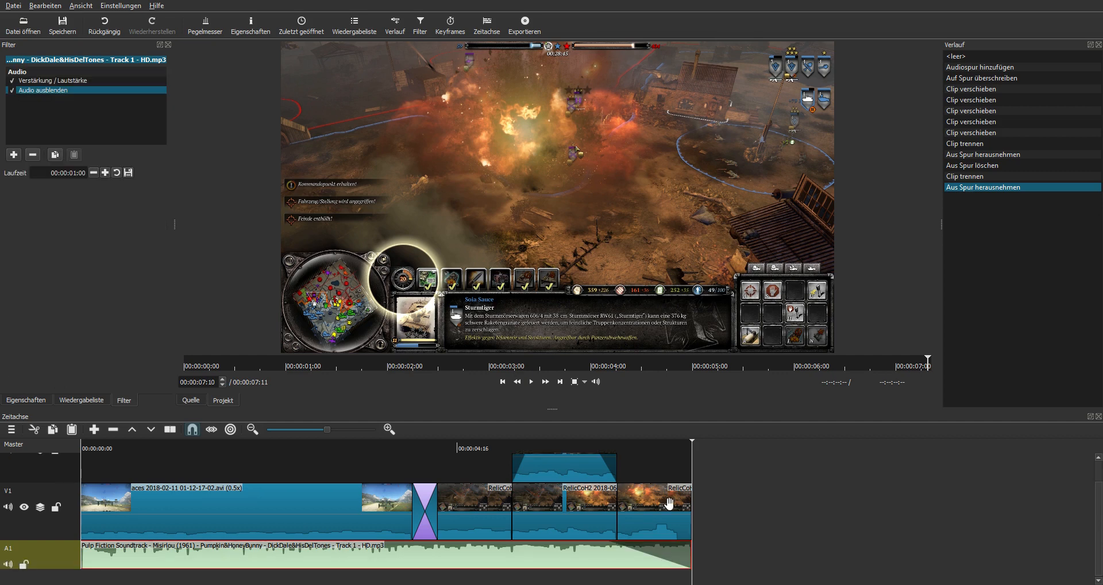
pyautogui.scroll(-1, 669, 503)
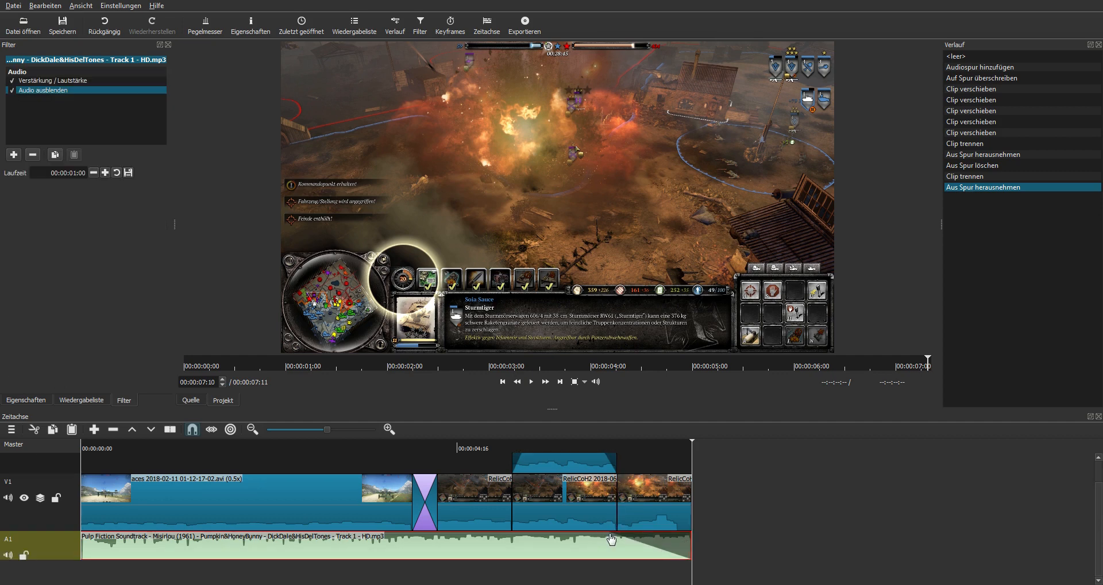
pyautogui.moveTo(609, 540); pyautogui.dragTo(675, 542)
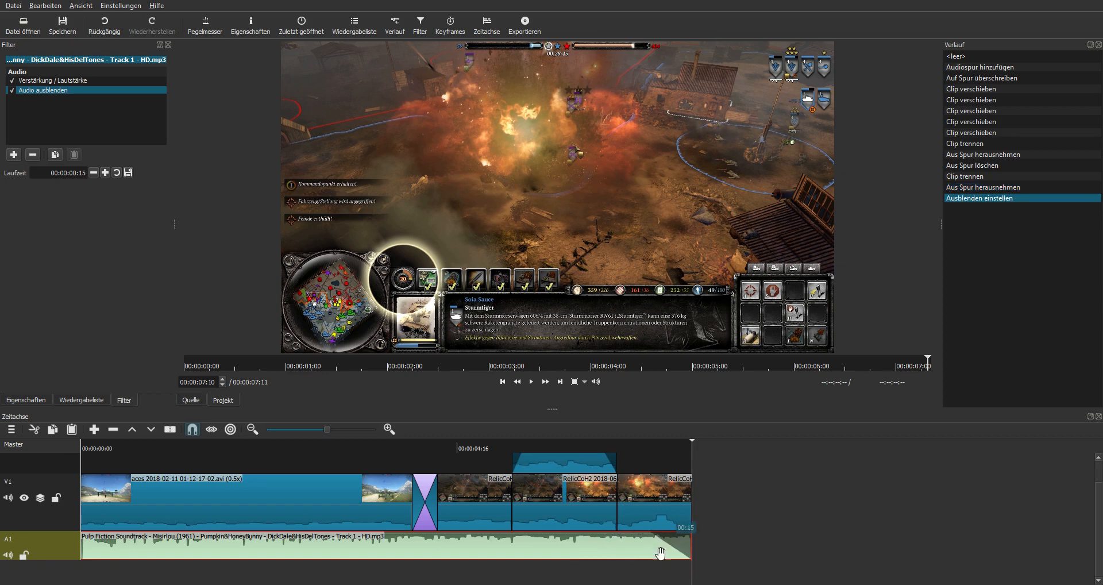
# - Play the project from just before the crossfade to its end to check the music fade-out
pyautogui.scroll(2, 467, 529)
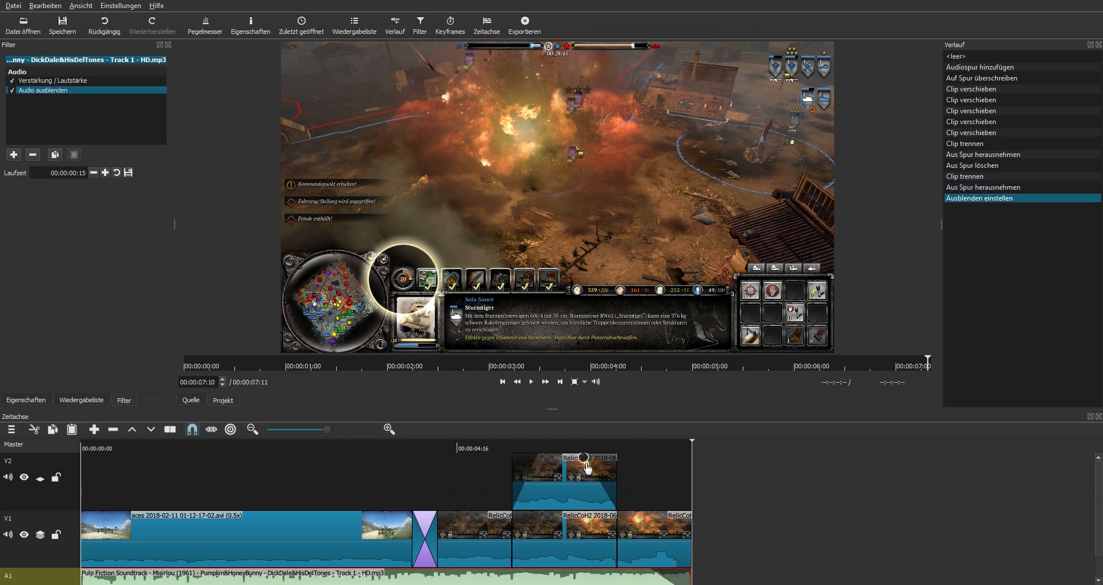
pyautogui.scroll(-1, 584, 487)
pyautogui.scroll(-1, 584, 486)
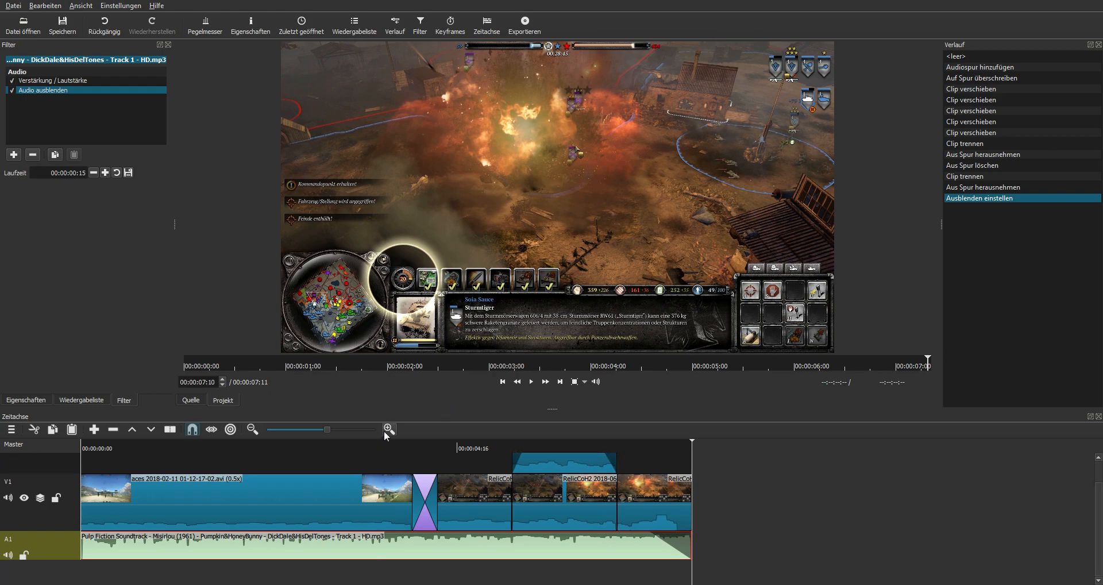
pyautogui.click(409, 447)
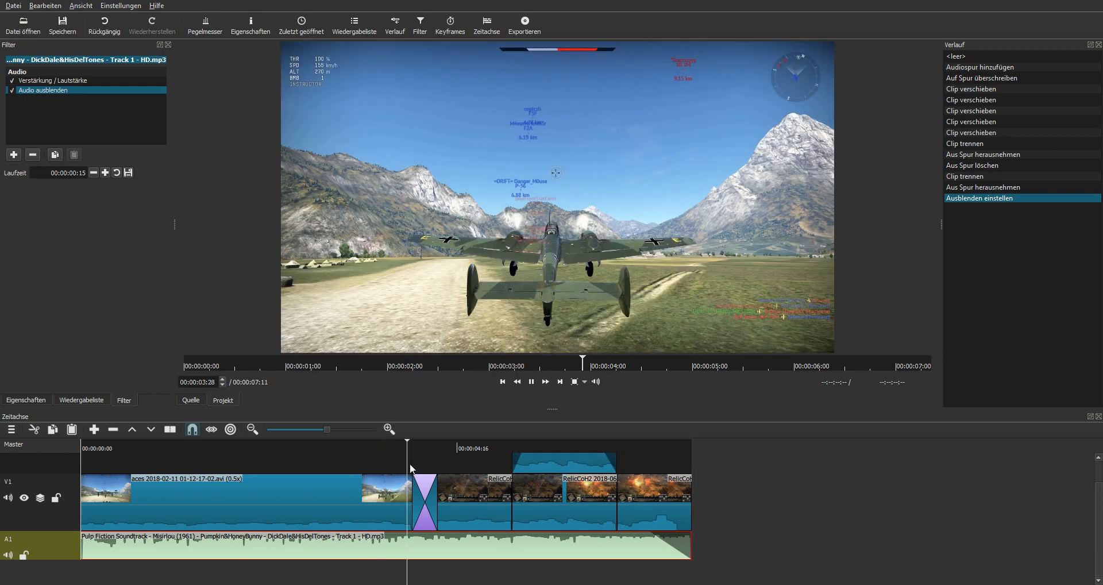
pyautogui.press('space')
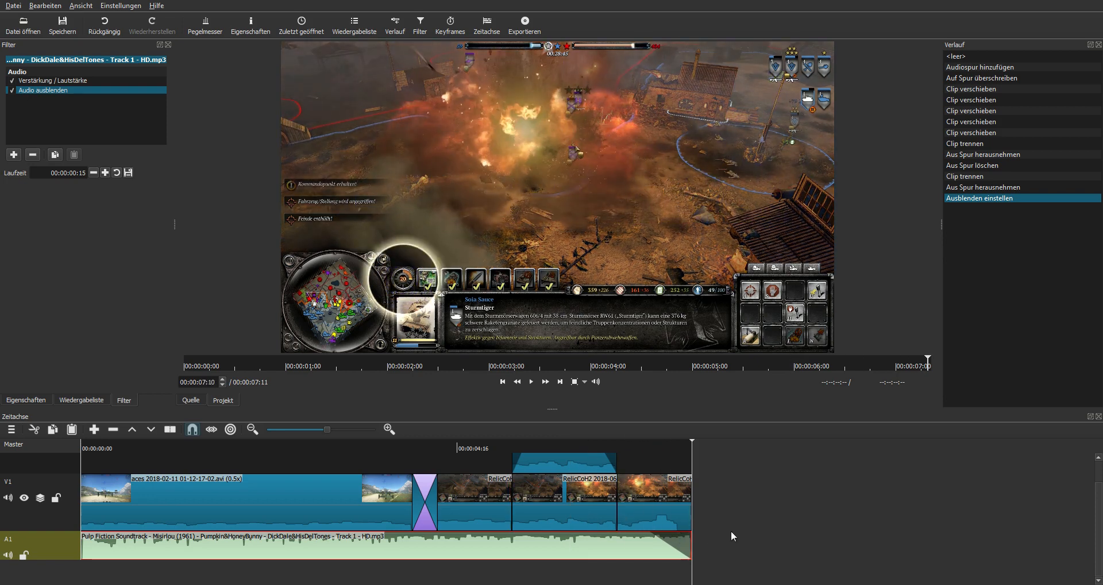
pyautogui.click(672, 448)
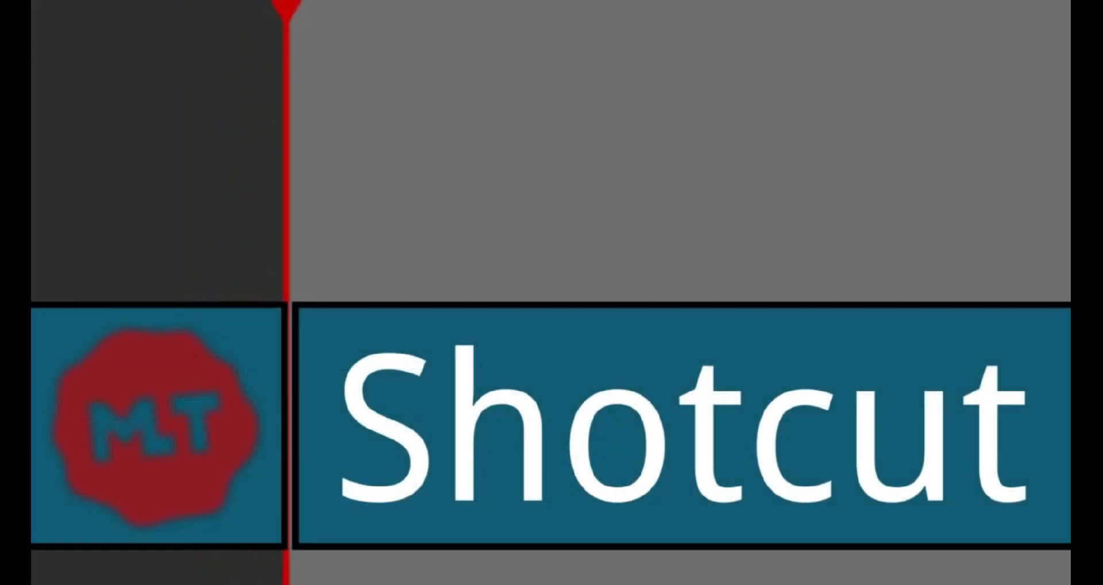